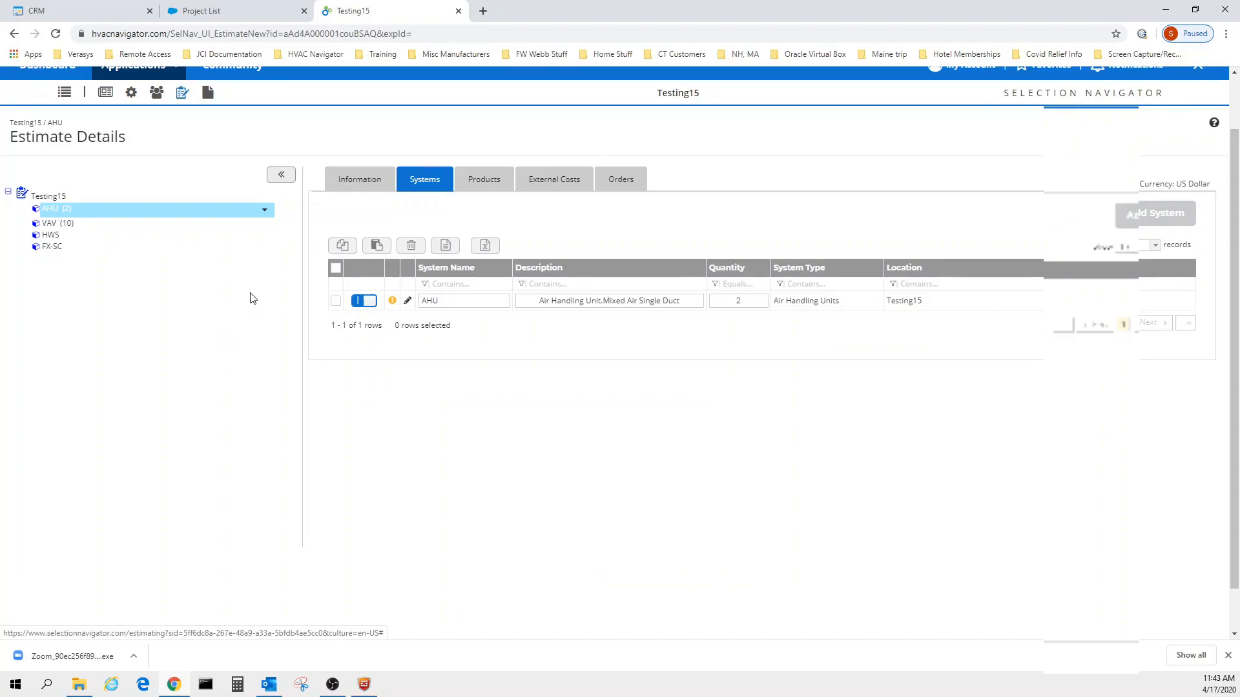
Show the product list of the AHU system in the Testing15 estimate.
click(64, 199)
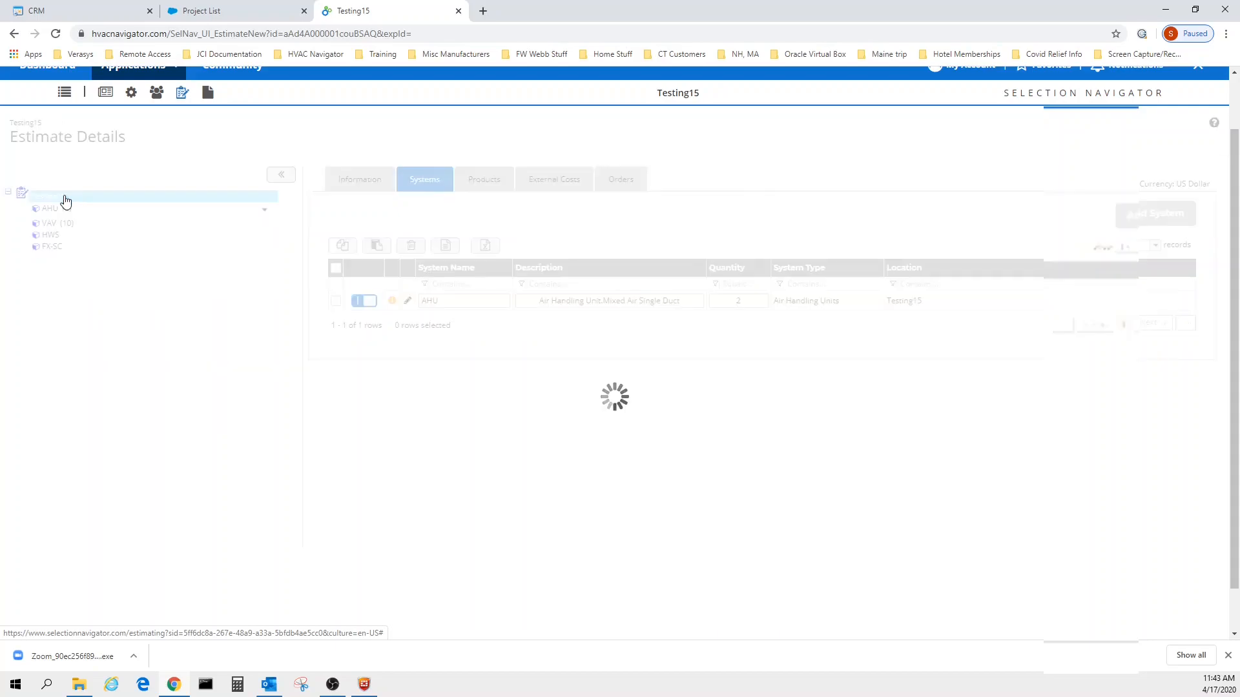
click(69, 214)
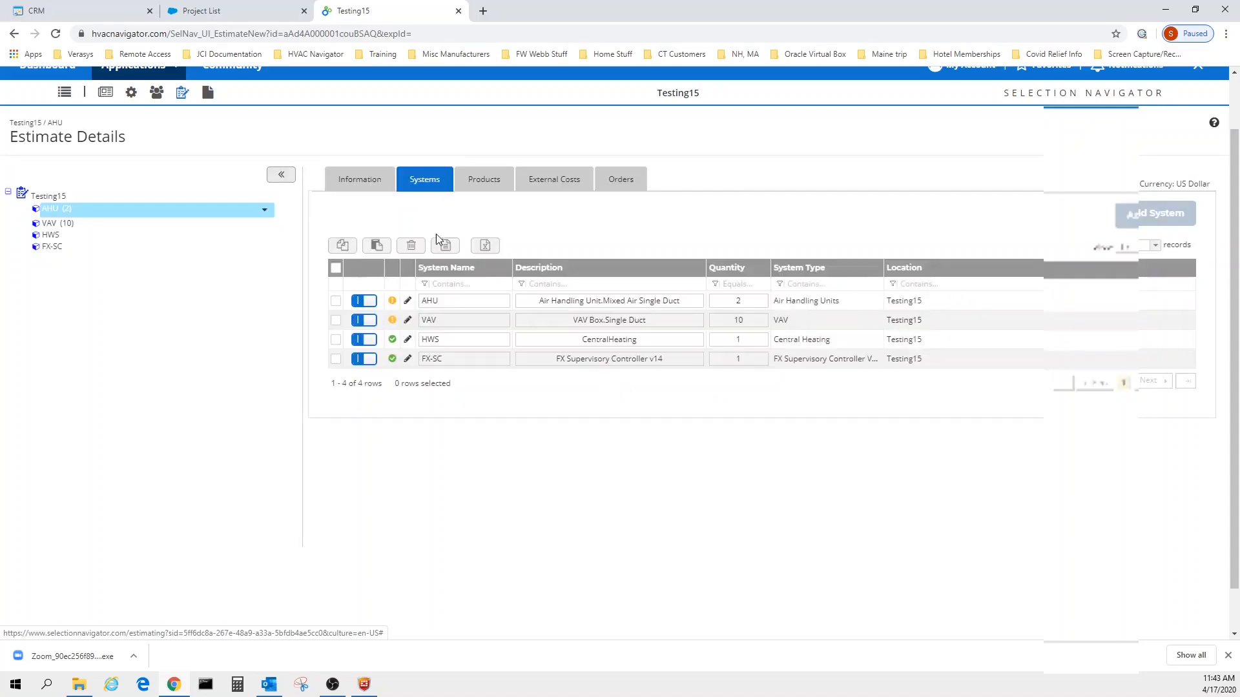
click(484, 179)
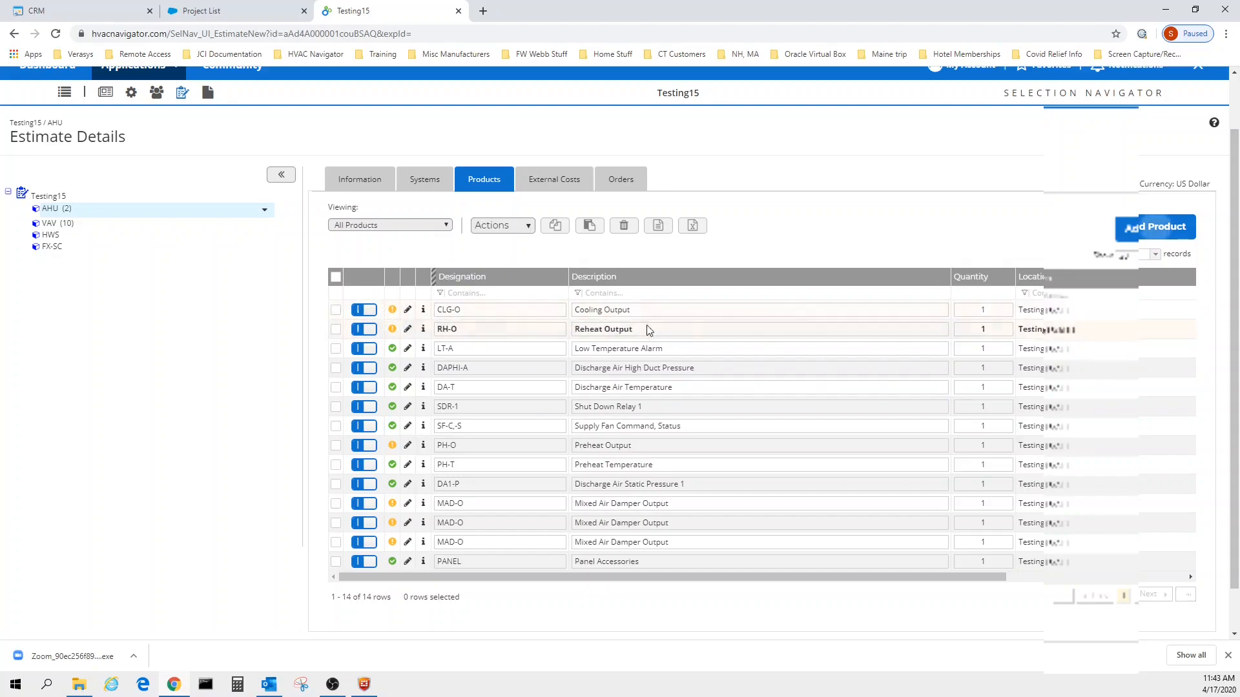
Open the AHU's Cooling Output (CLG-O) valve and set flow to 25 gpm, pressure drop to 5 psig and closeoff to 100 psig.
click(408, 312)
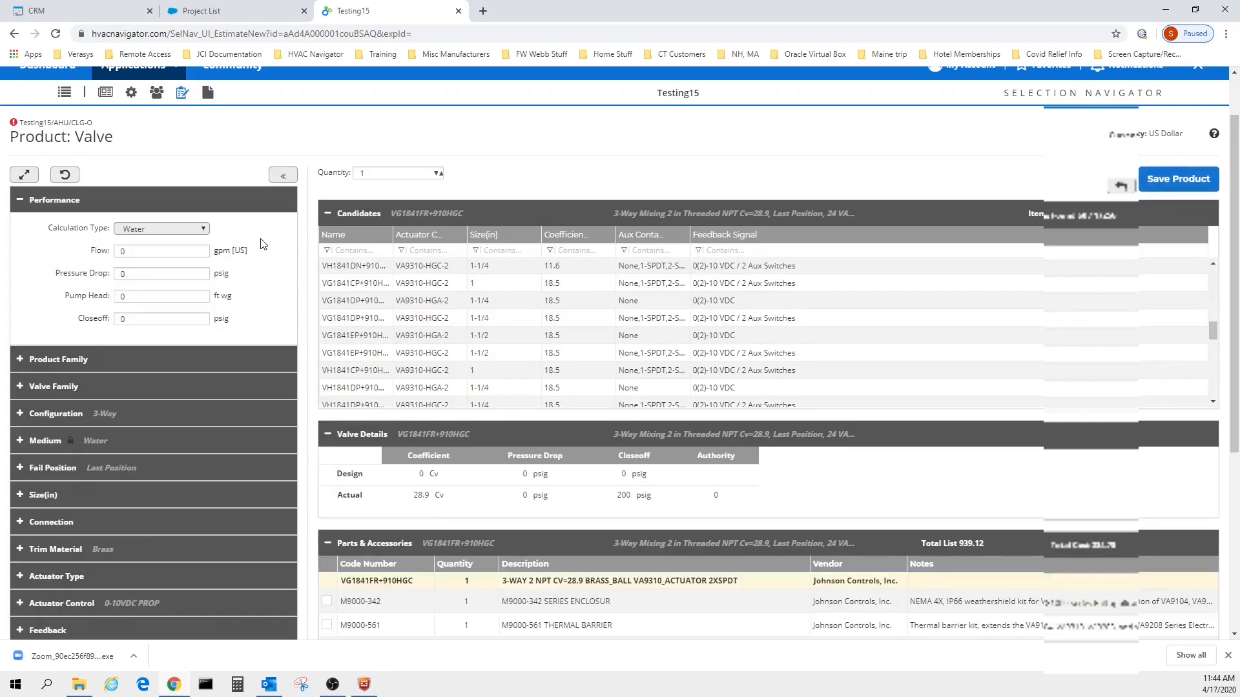
click(170, 252)
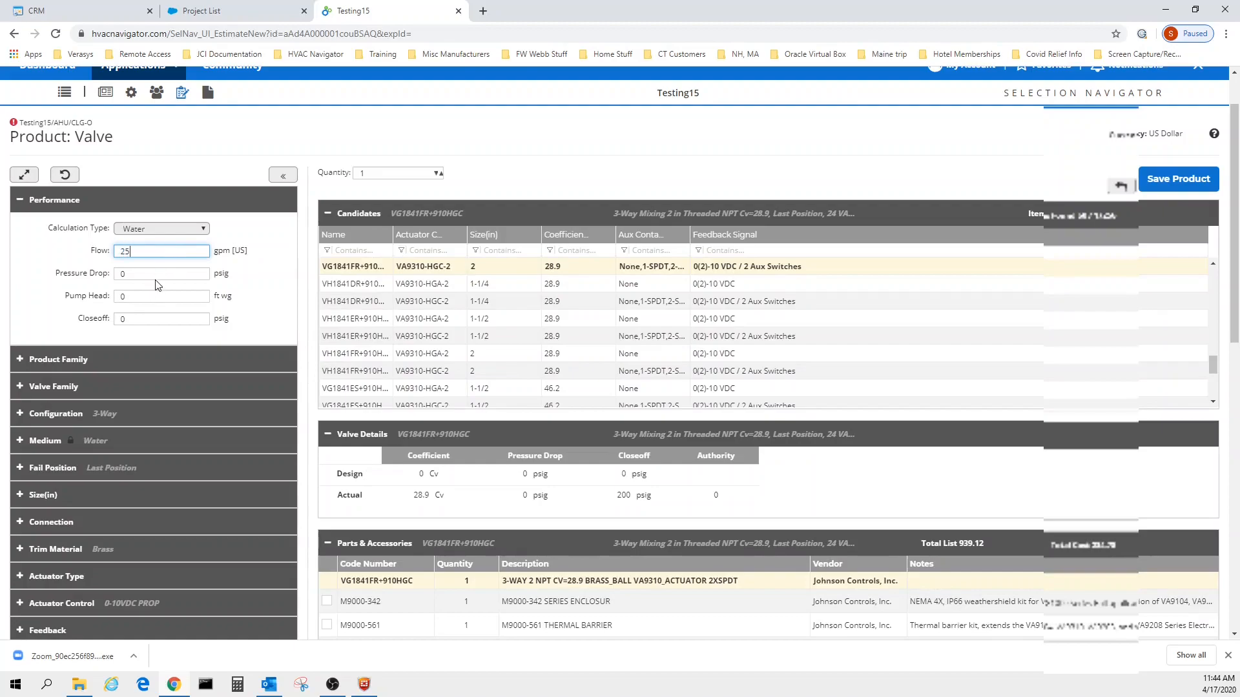
click(160, 275)
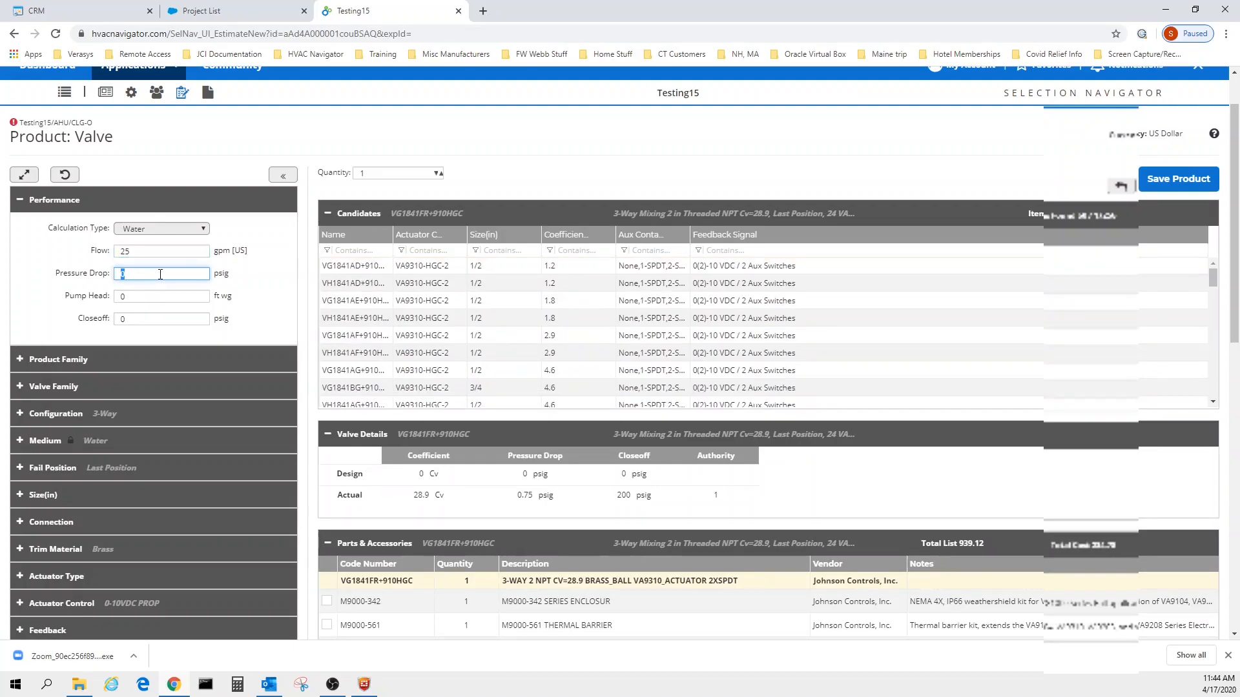
text(5)
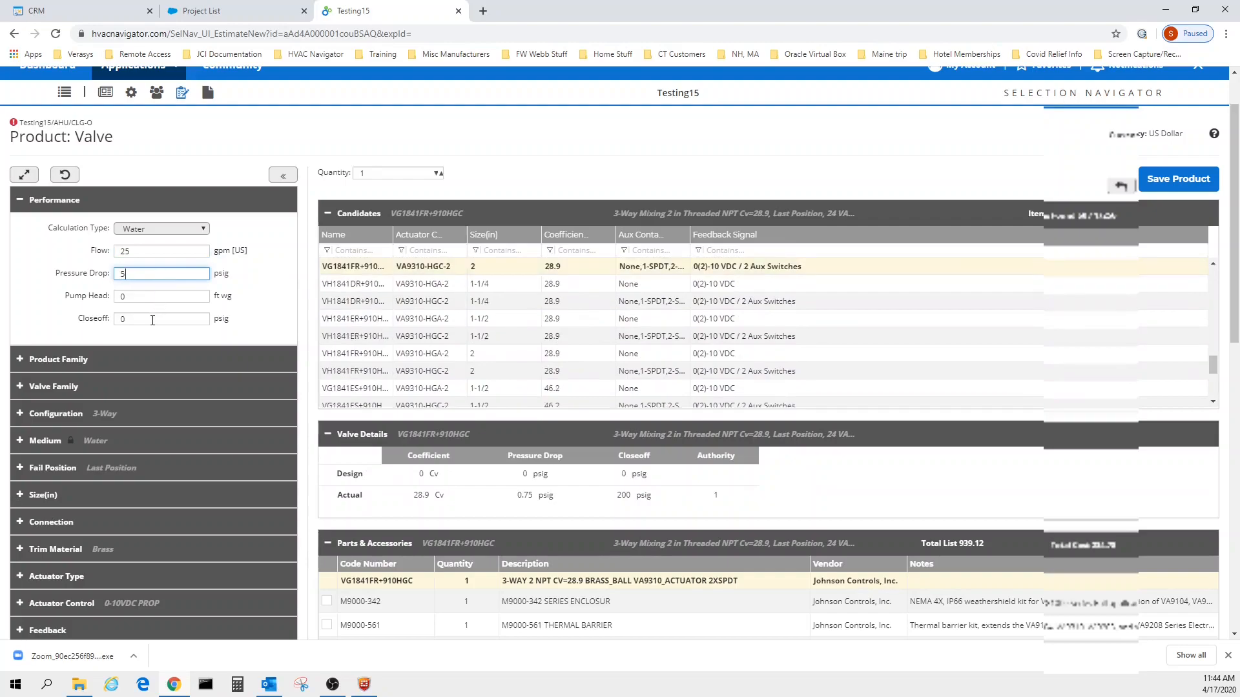
click(152, 320)
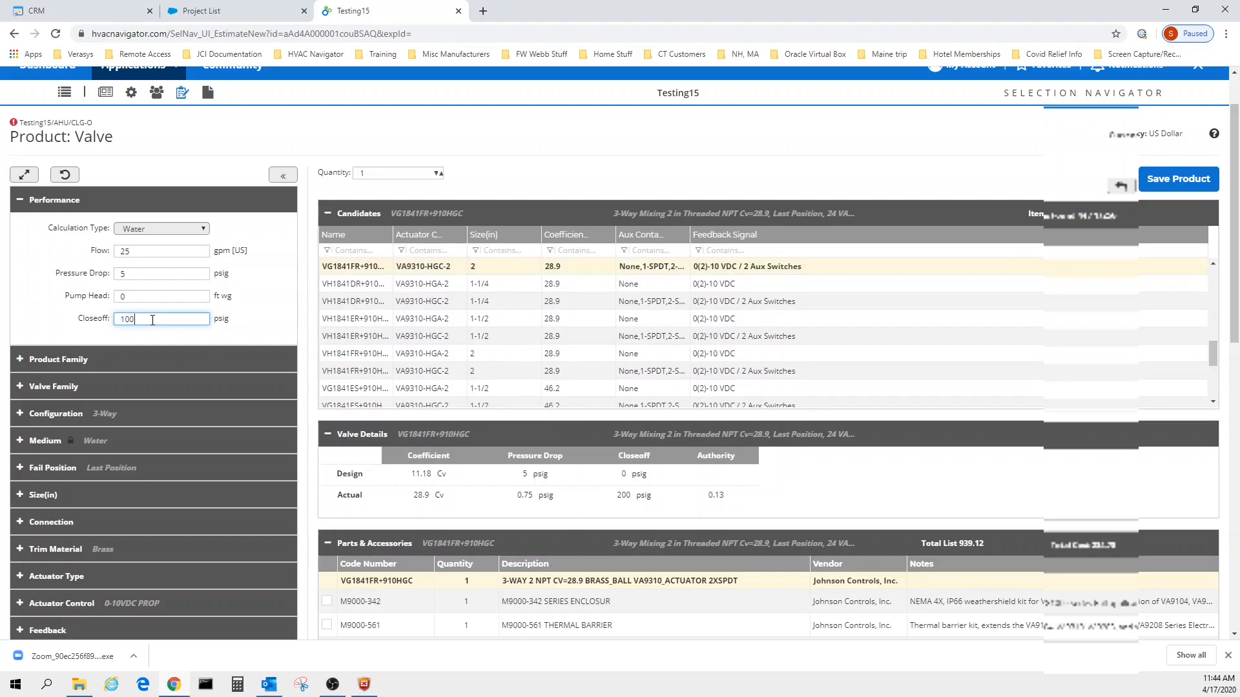
Restrict the Cooling Output valve candidates to the Ball Valve family and the 1-1/4 in size.
click(21, 389)
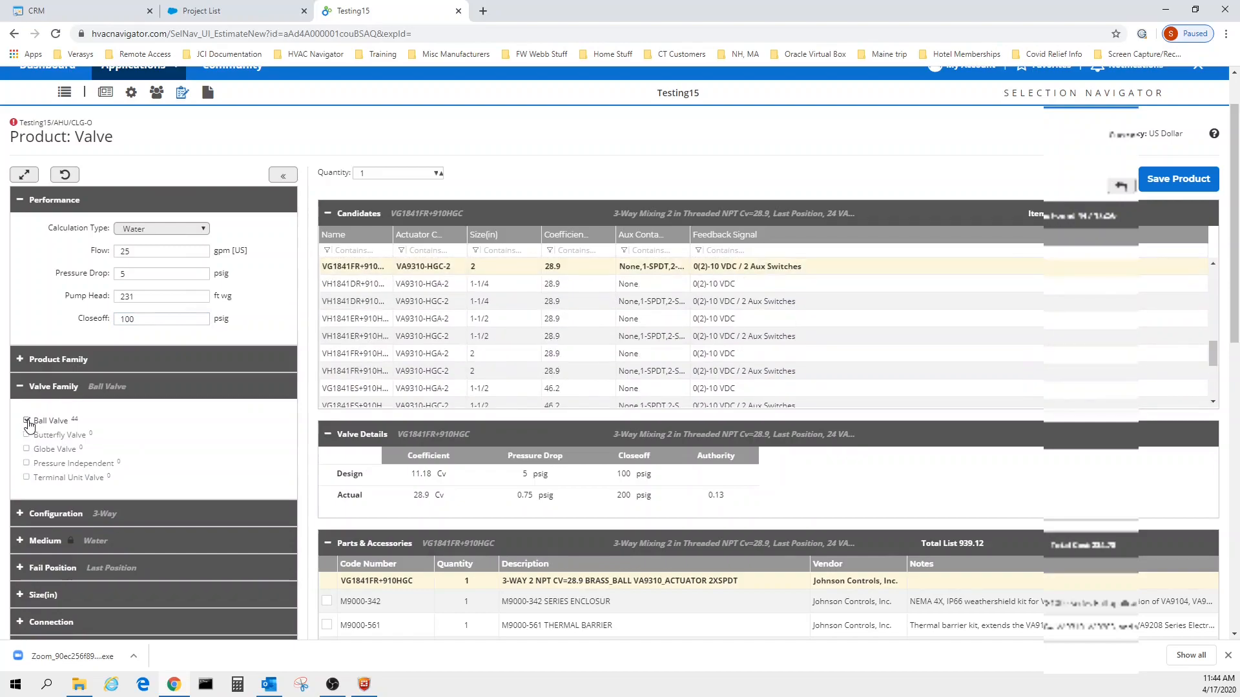
click(19, 389)
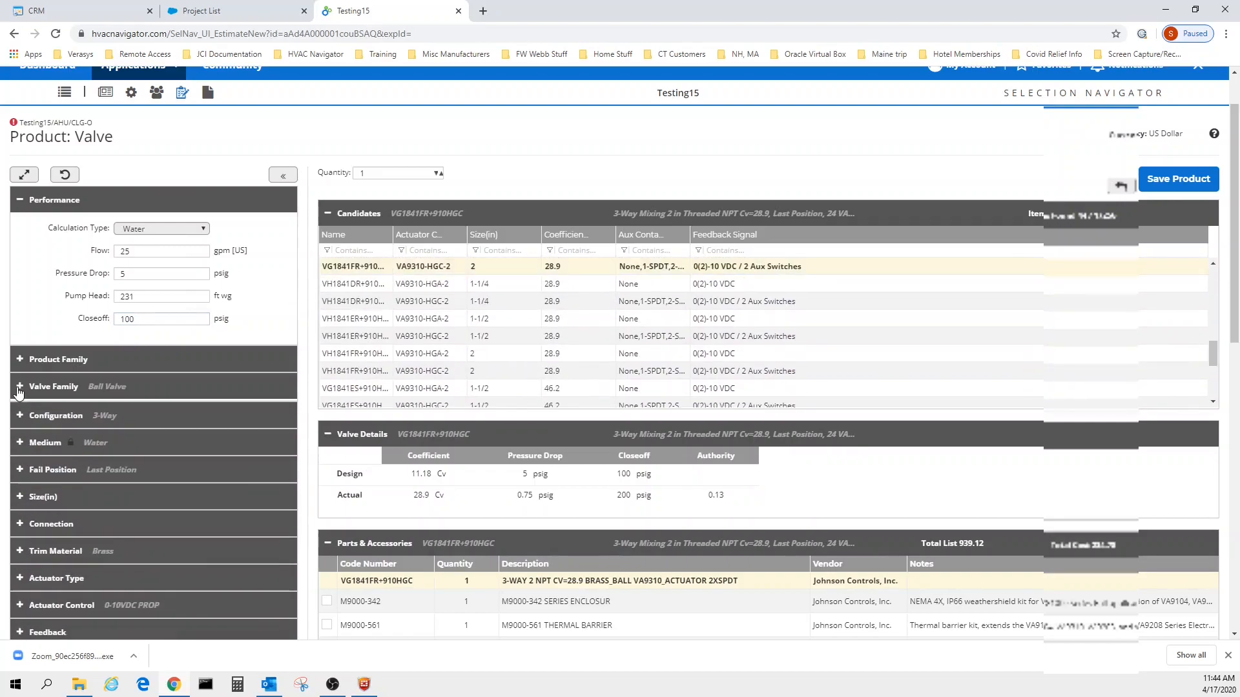
click(40, 414)
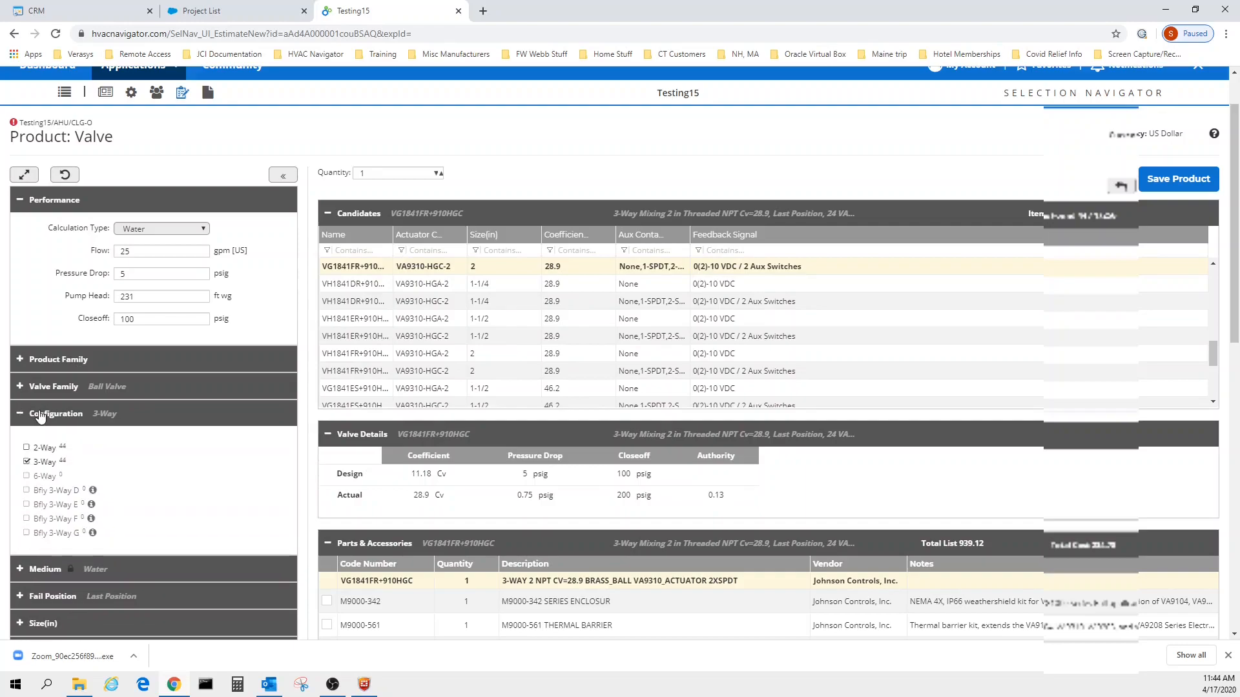
click(40, 415)
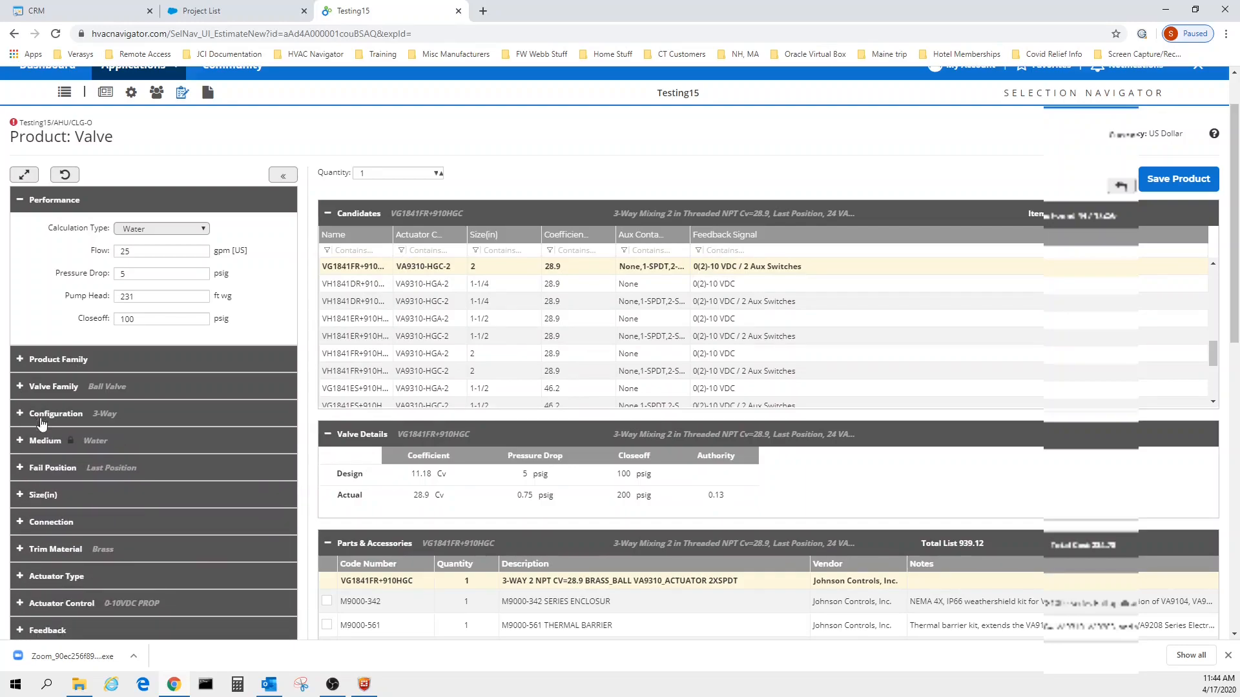
click(41, 496)
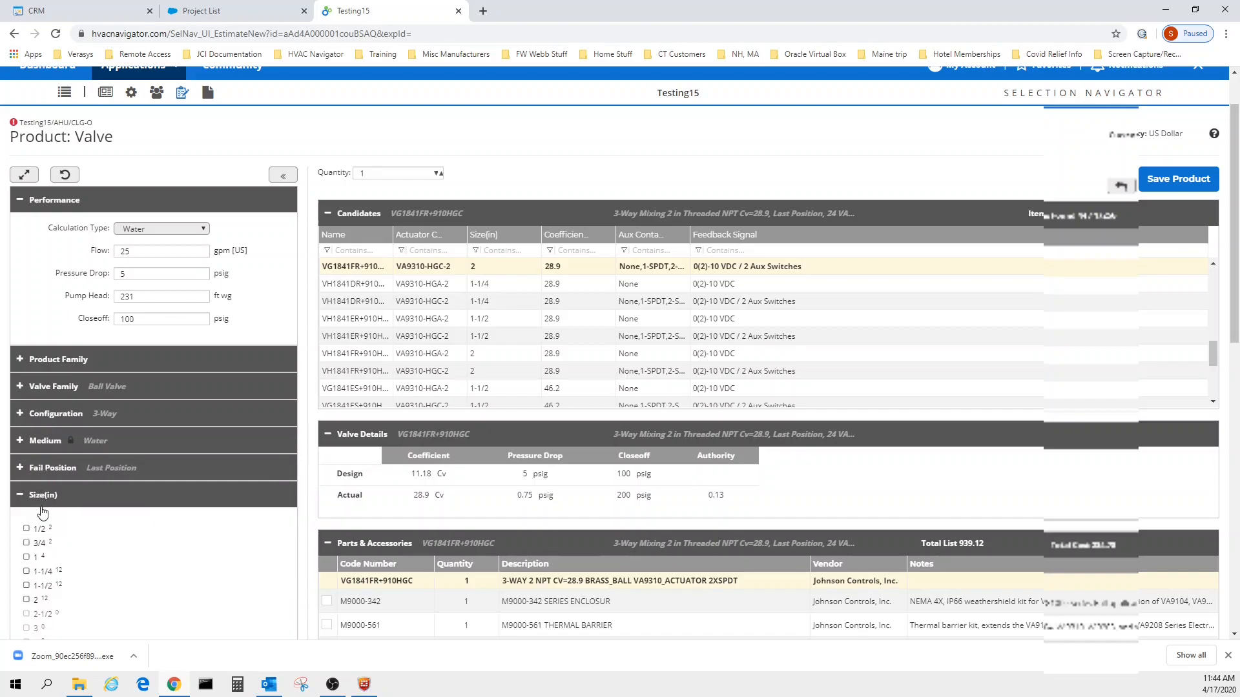
click(52, 576)
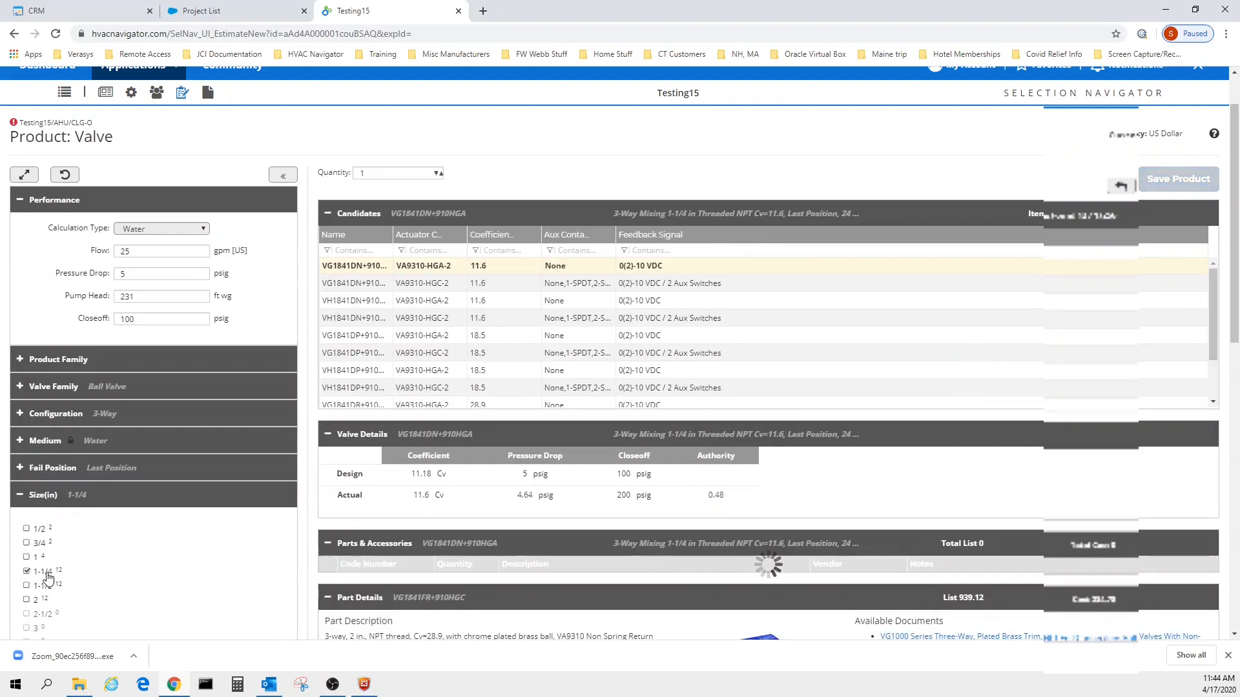
click(20, 495)
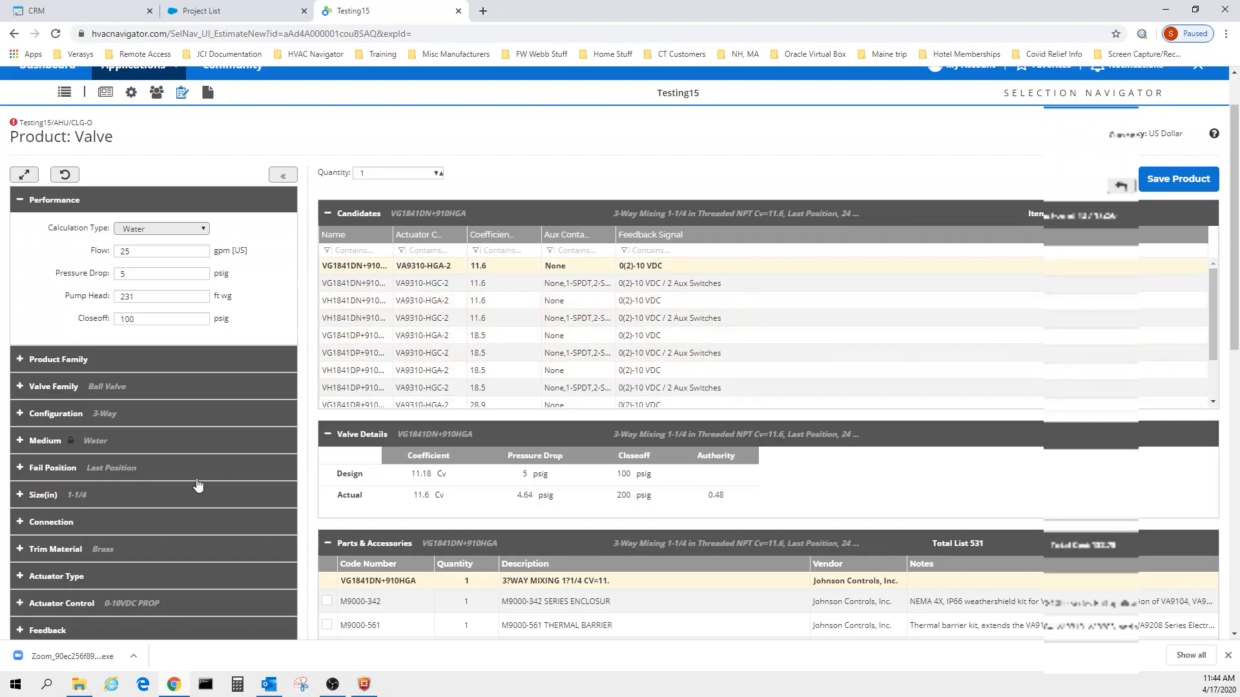
Select the VG1841DN+910HGA candidate with the VA9310-HGA-2 actuator for the Cooling Output and save the product.
scroll(117, 503, down, 1)
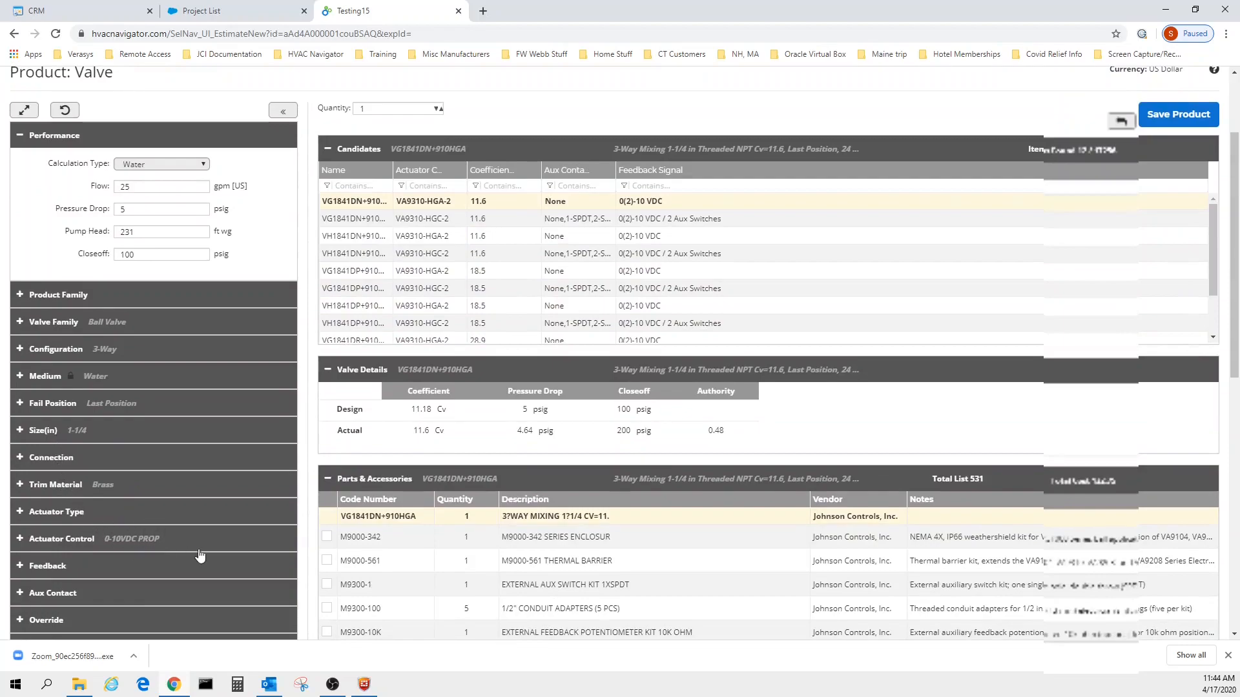
scroll(215, 556, up, 2)
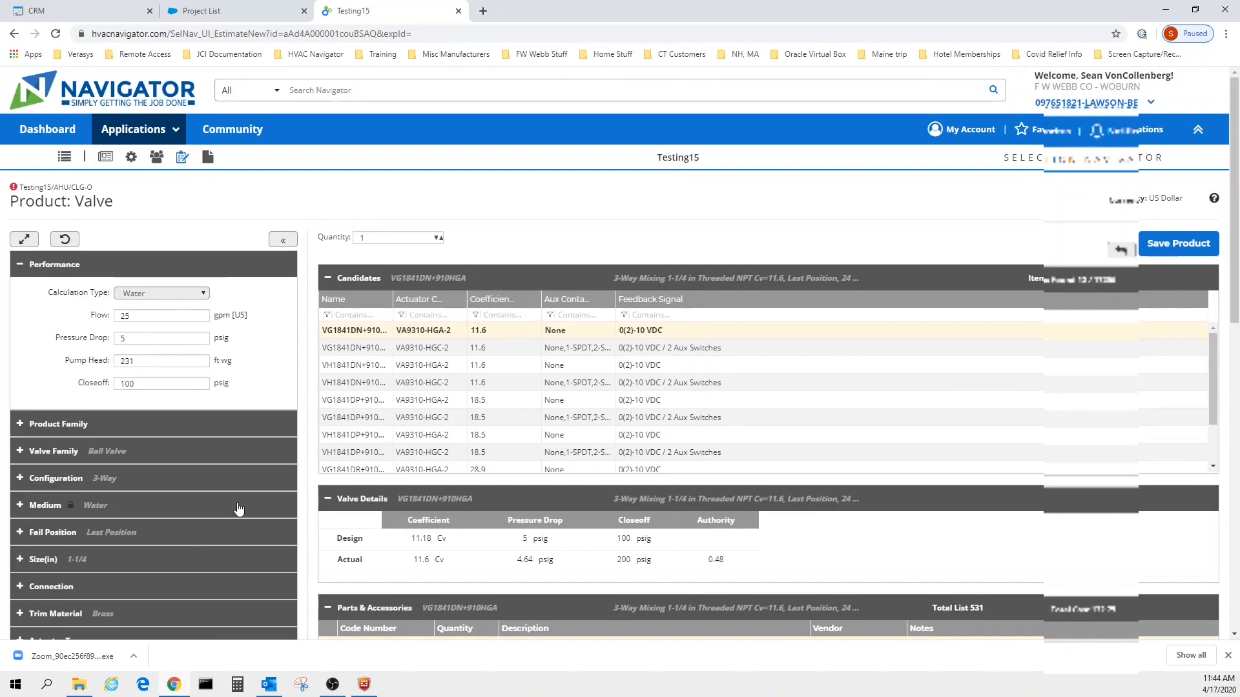
click(550, 330)
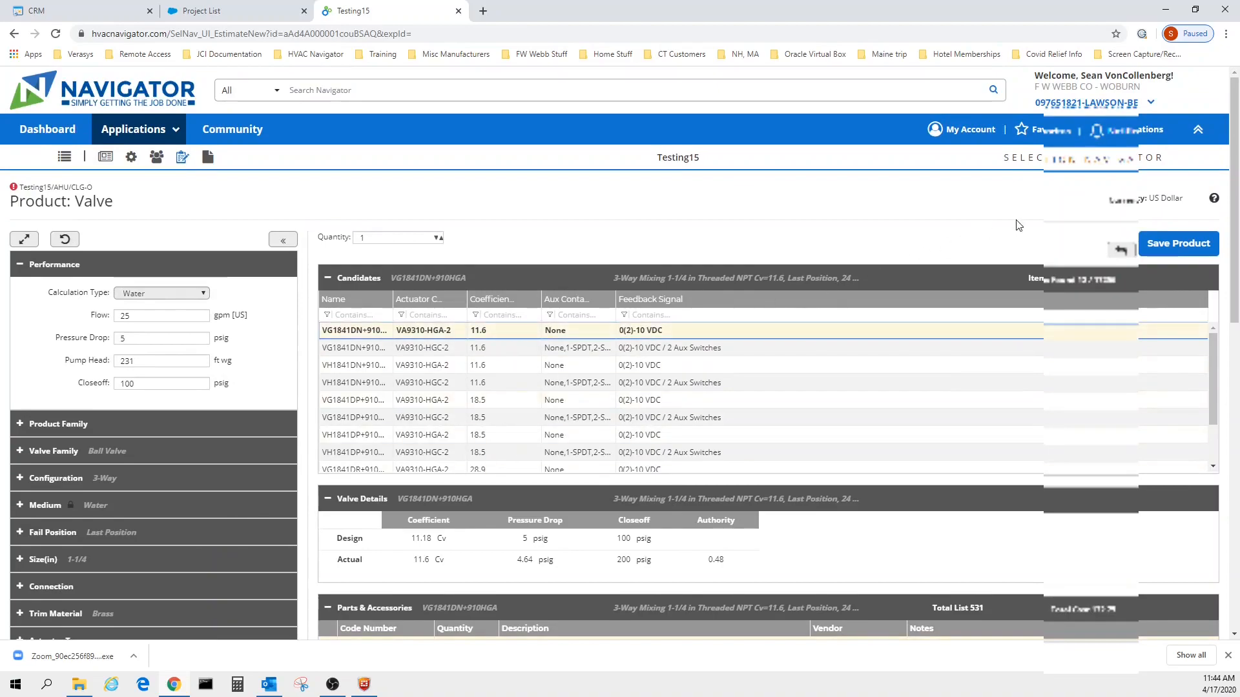
click(1176, 247)
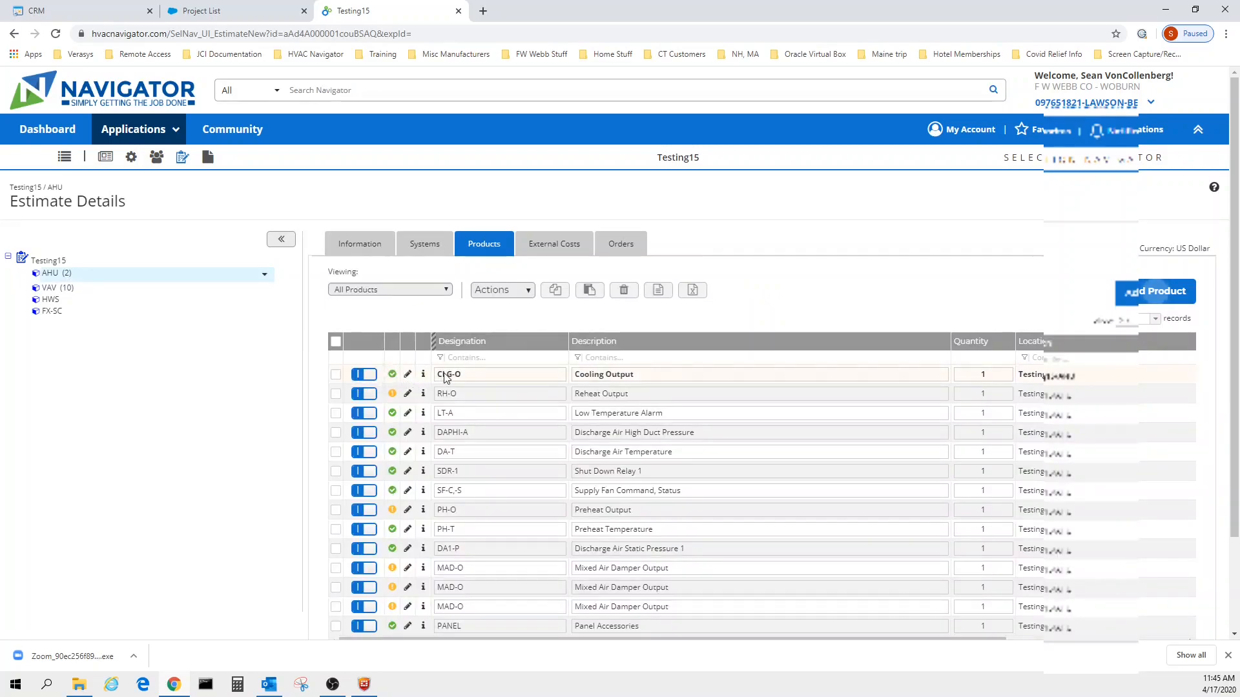
Open the Reheat Output (RH-O) valve and set its water calculation to 25 gpm flow, 5 psig pressure drop and 100 psig closeoff.
click(408, 395)
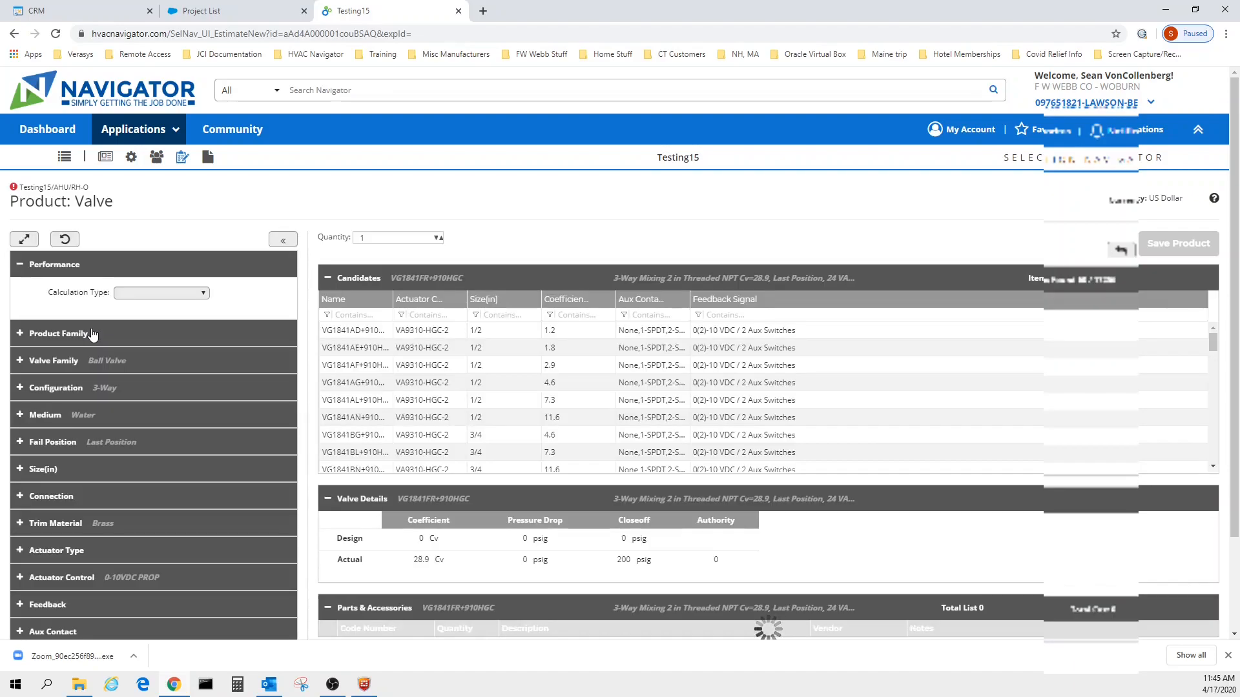
click(203, 293)
click(217, 305)
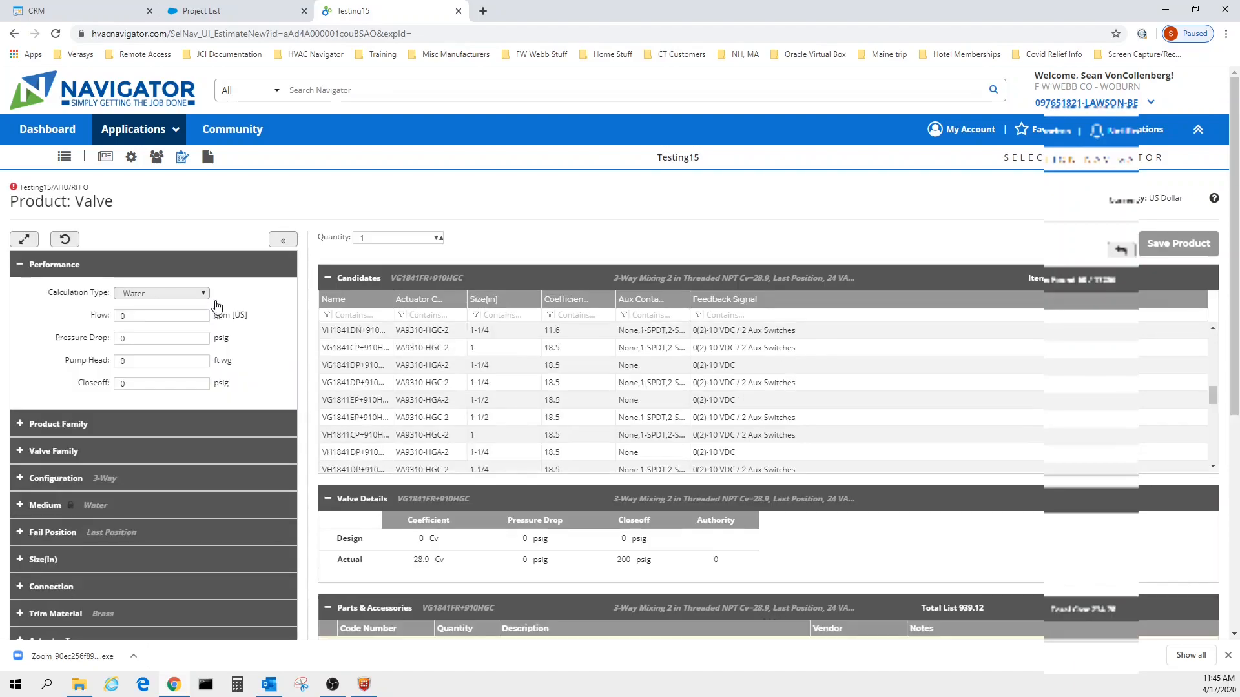
click(155, 315)
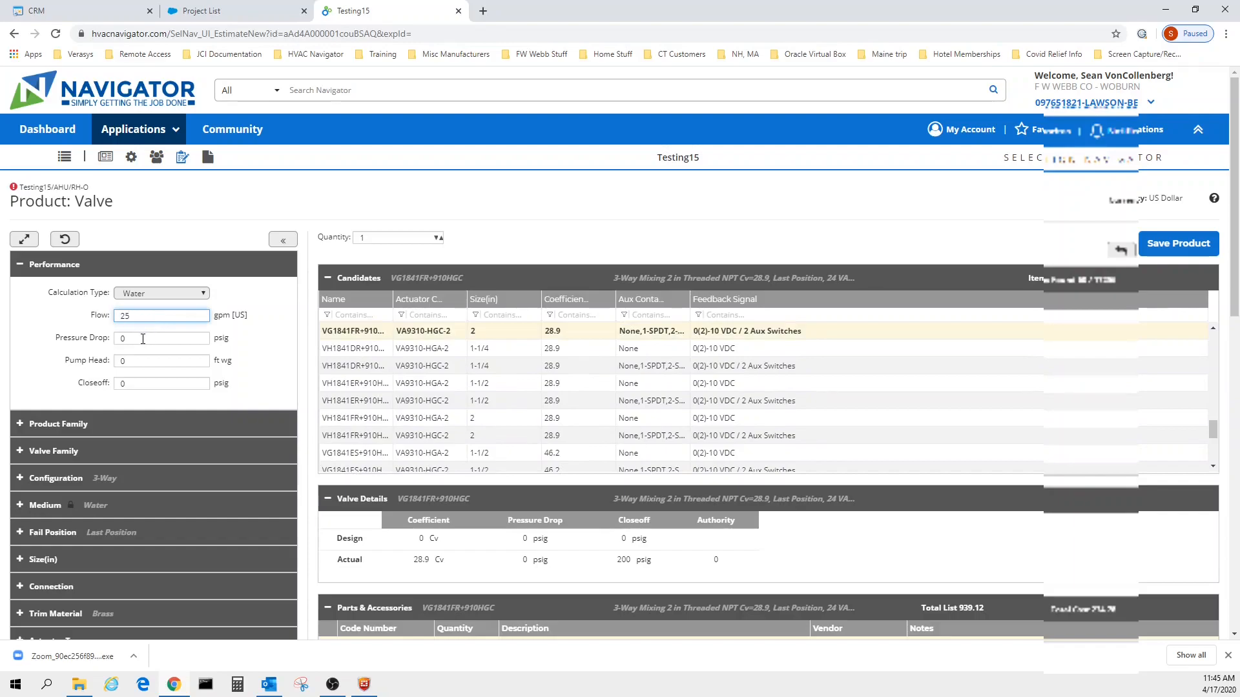
click(142, 338)
text(5)
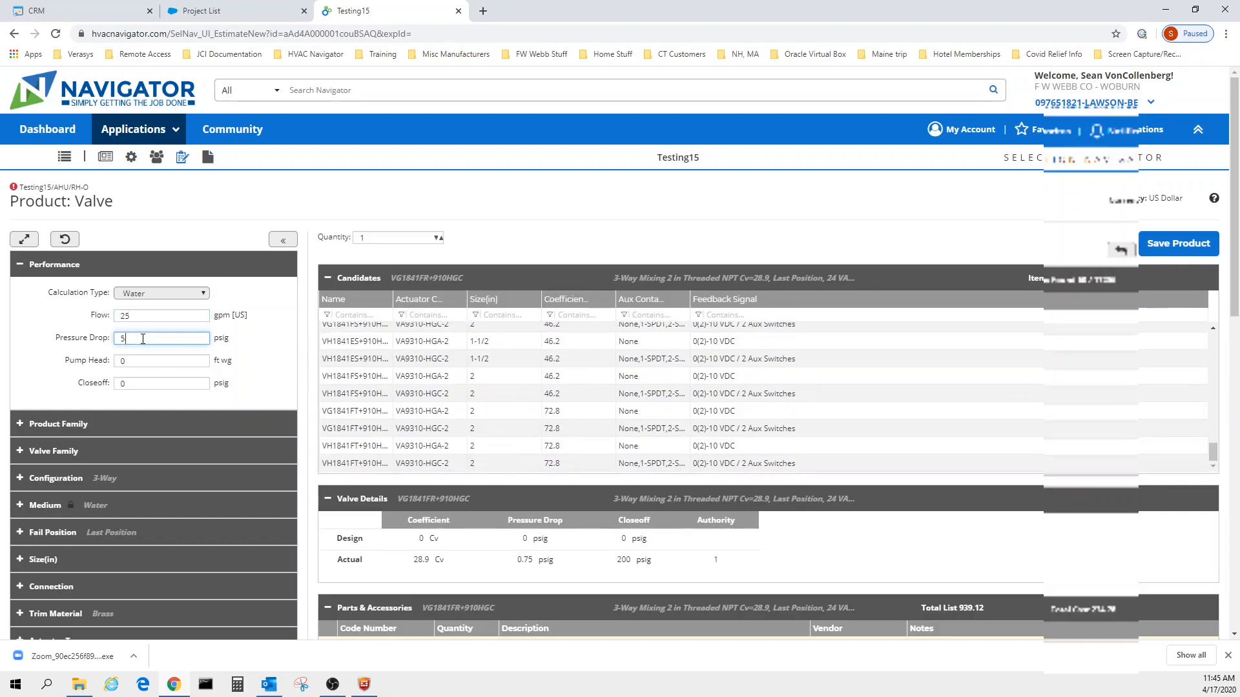
click(135, 386)
text(10)
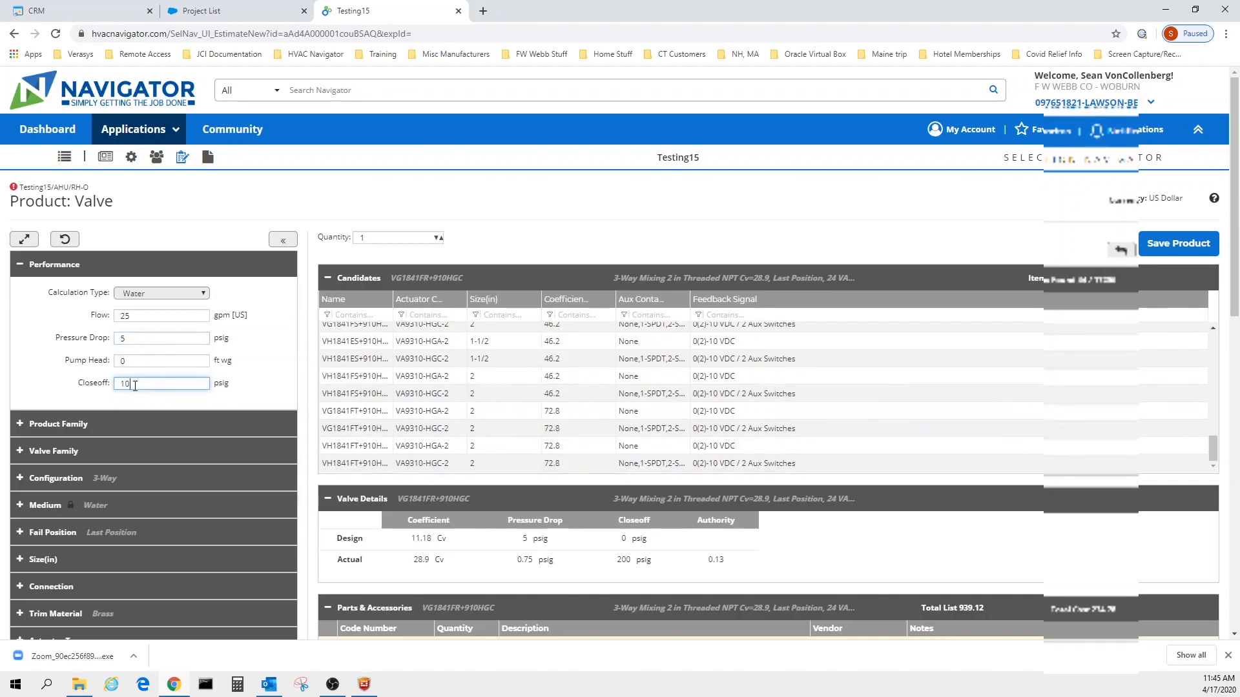
text(0)
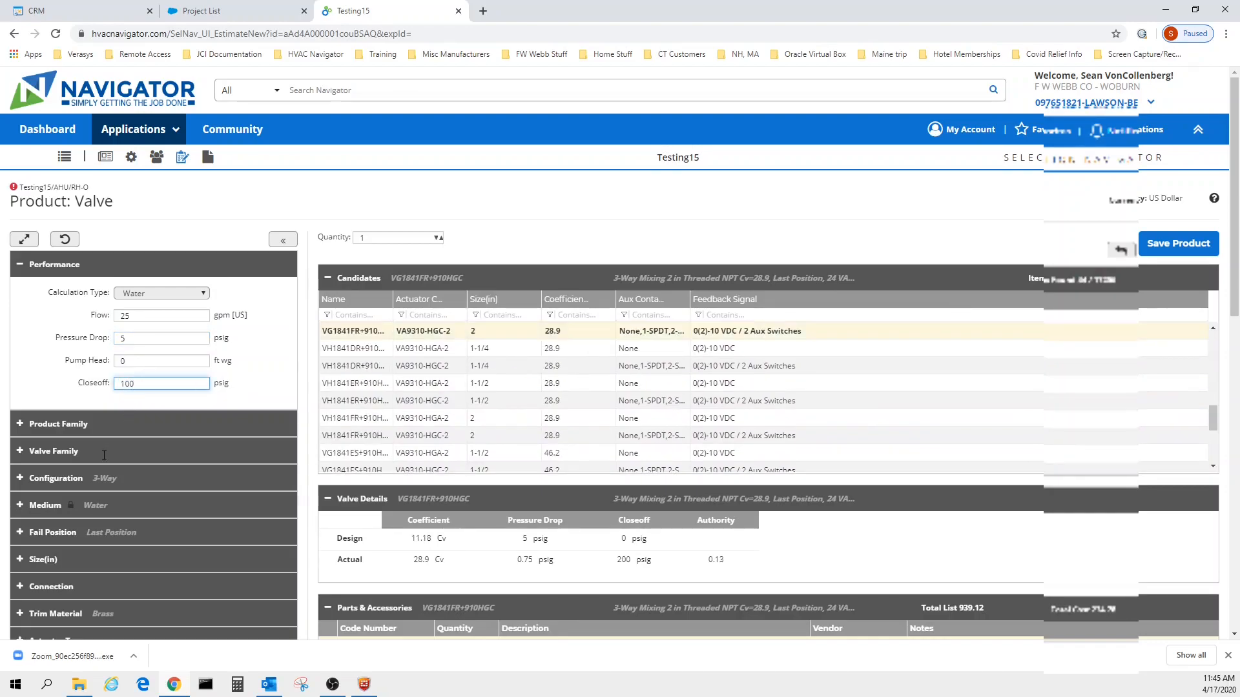
Restrict the Reheat Output valve candidates to the Ball Valve family and the 1-1/4 in size.
click(22, 452)
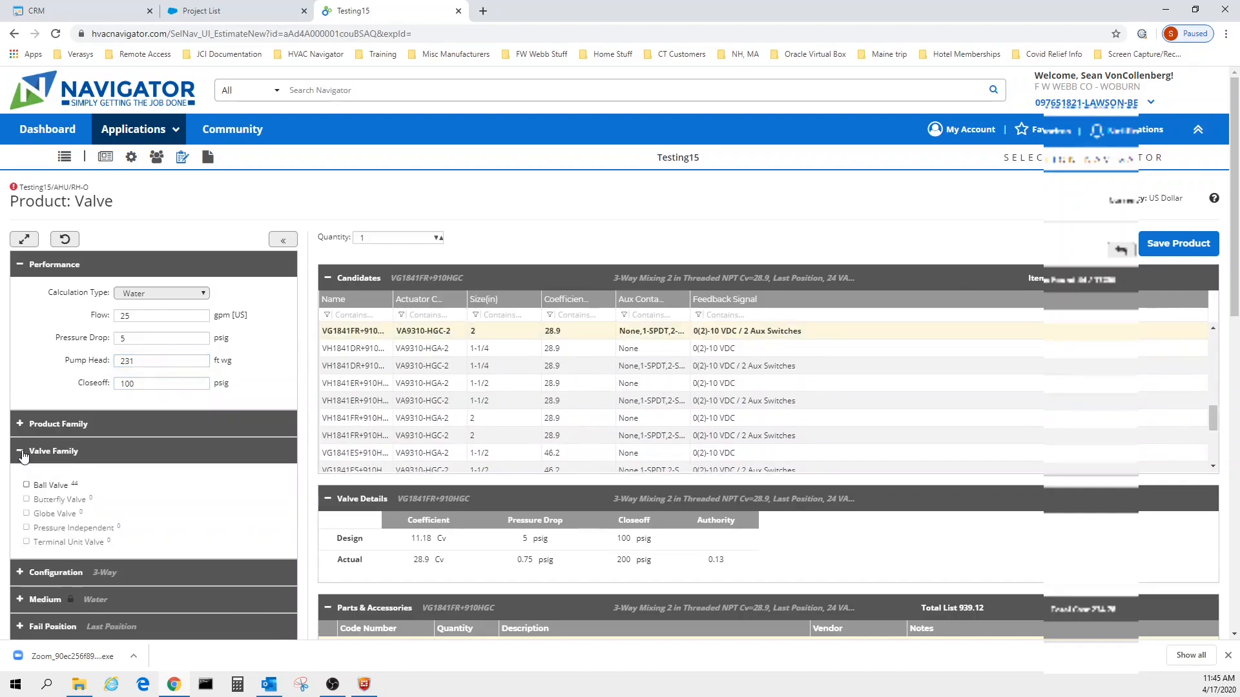
click(26, 487)
click(18, 453)
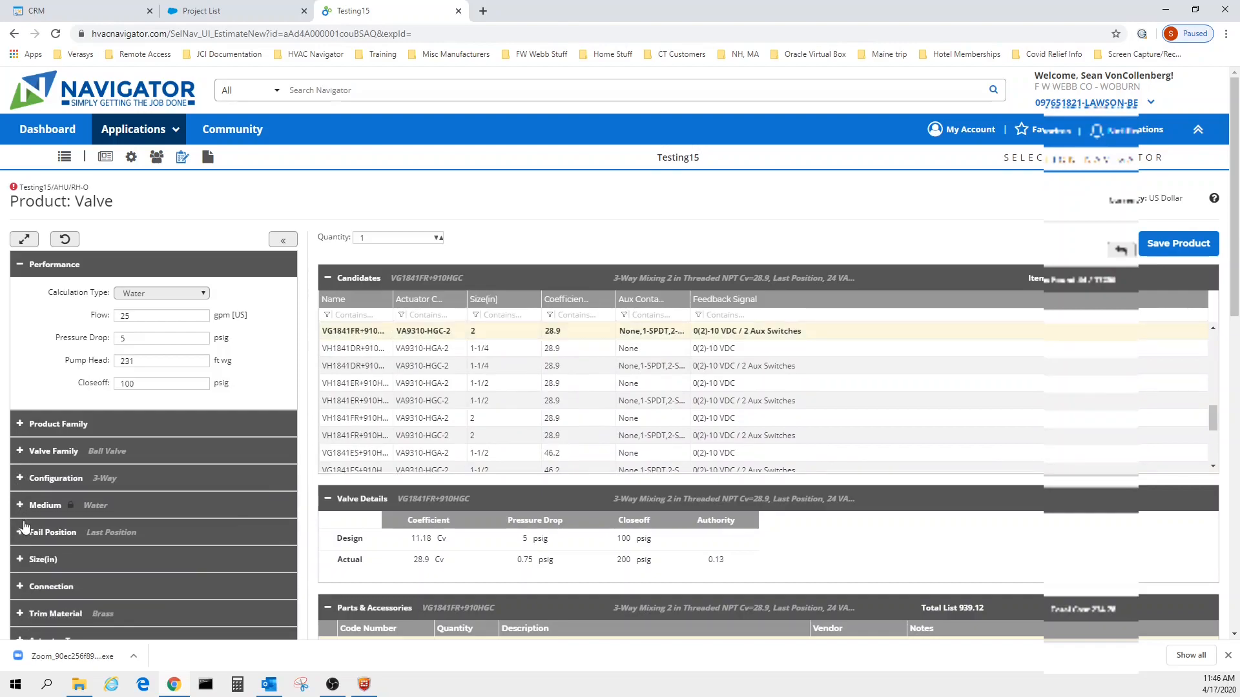
click(19, 559)
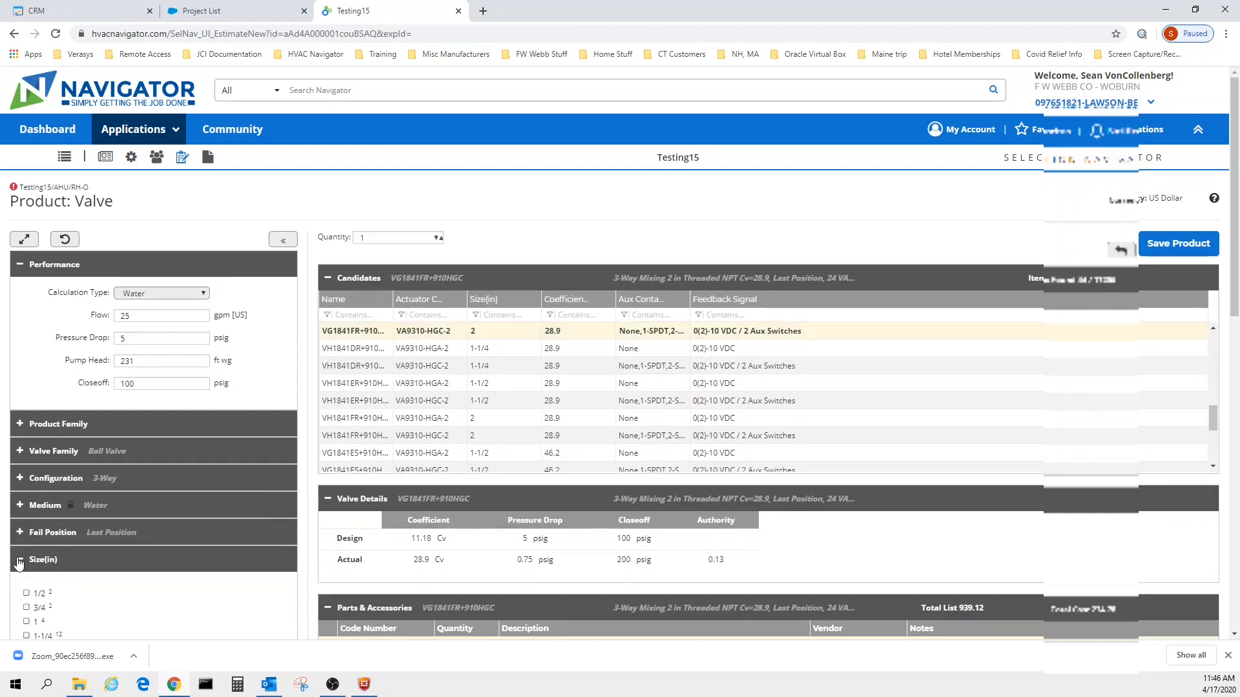
scroll(110, 590, down, 1)
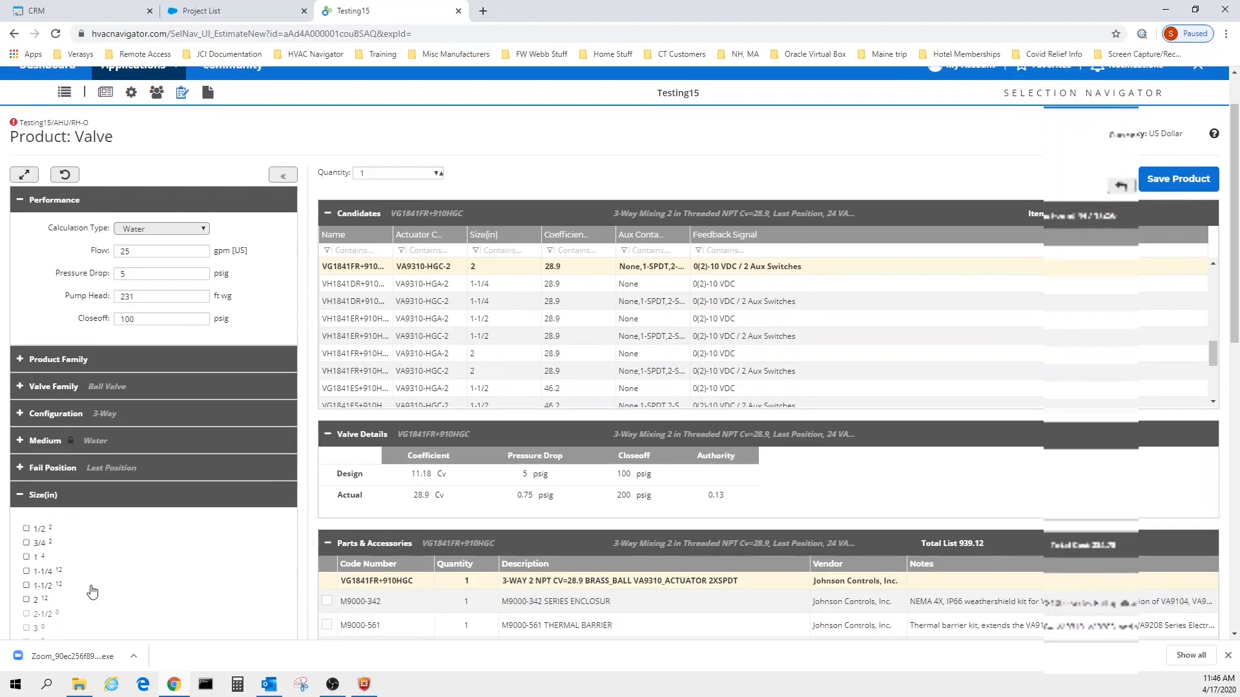
click(39, 574)
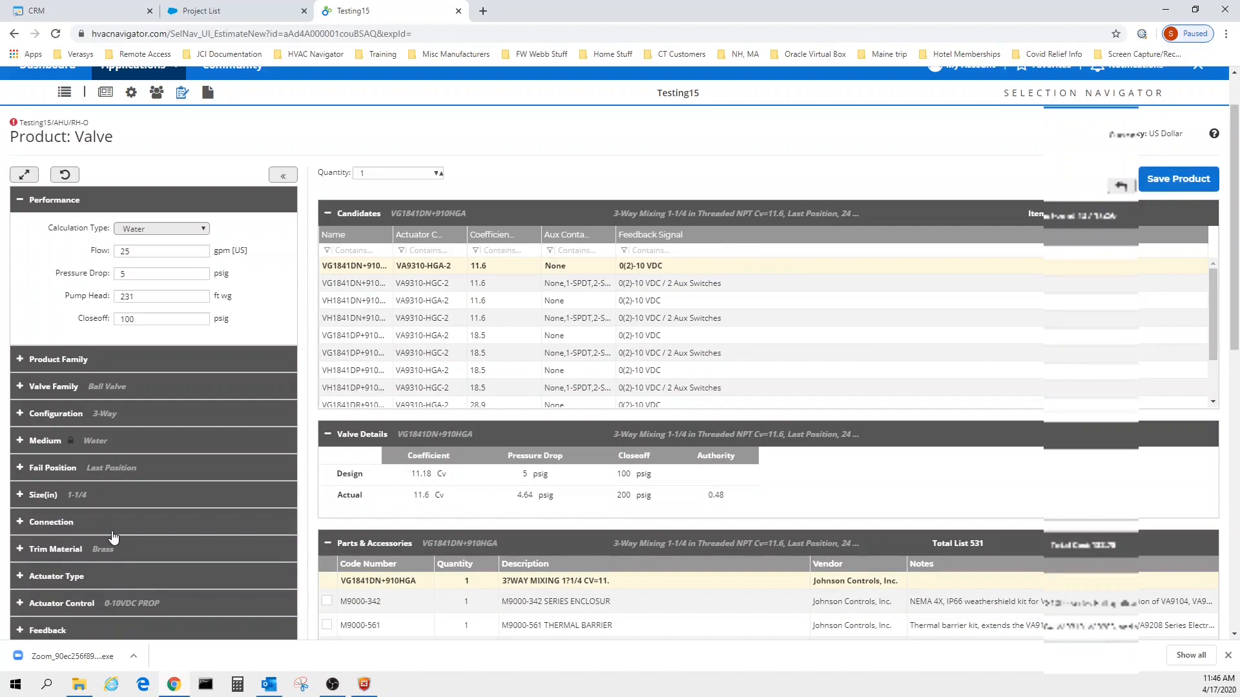
Review the remaining Reheat Output valve options and save the product with the VG1841DN+910HGA valve.
scroll(113, 537, down, 1)
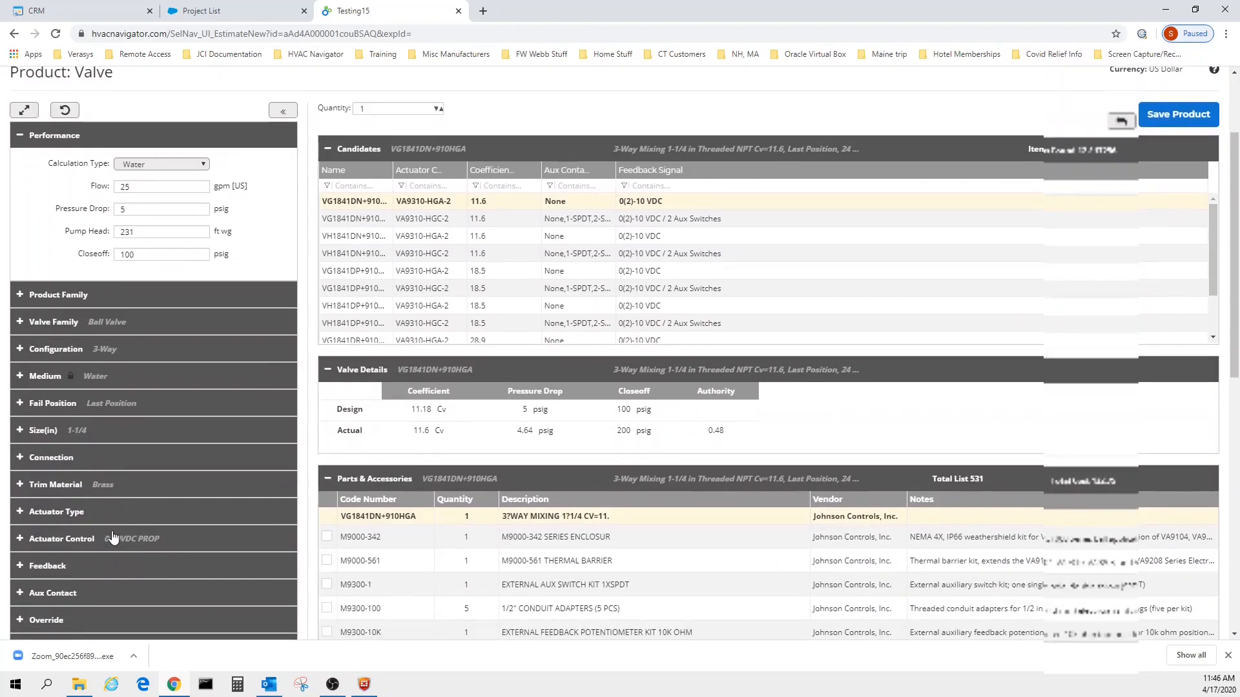
scroll(112, 537, down, 1)
scroll(113, 537, up, 3)
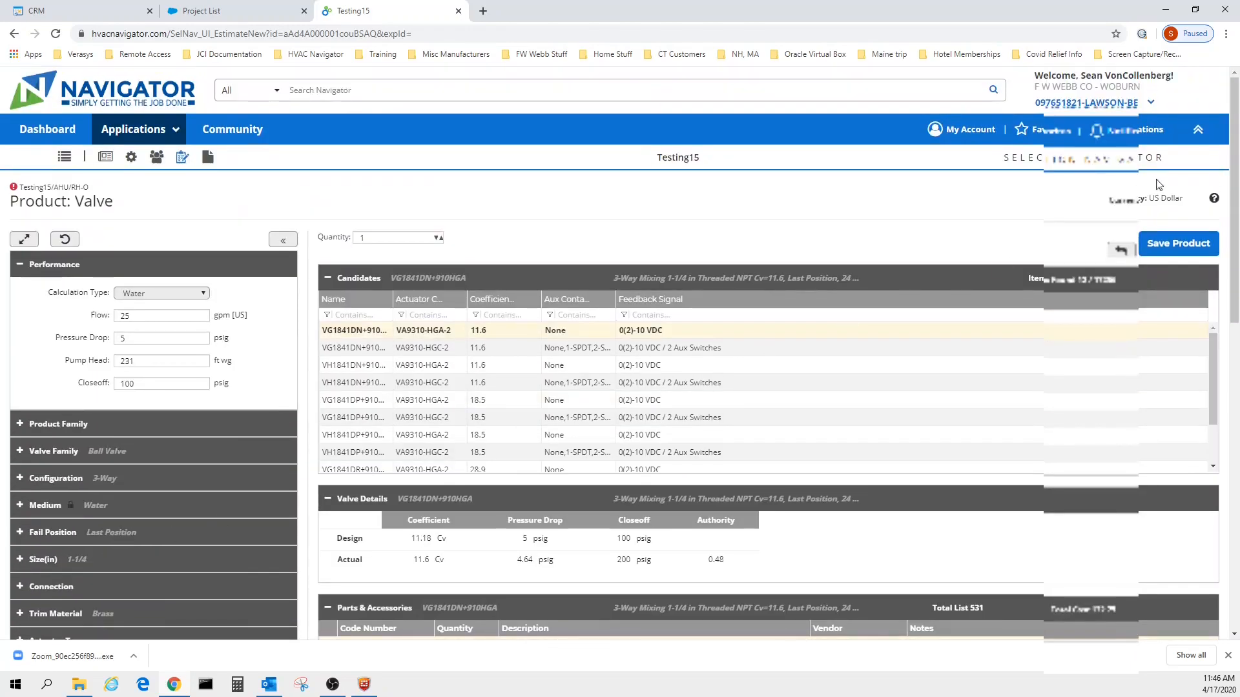
click(1179, 244)
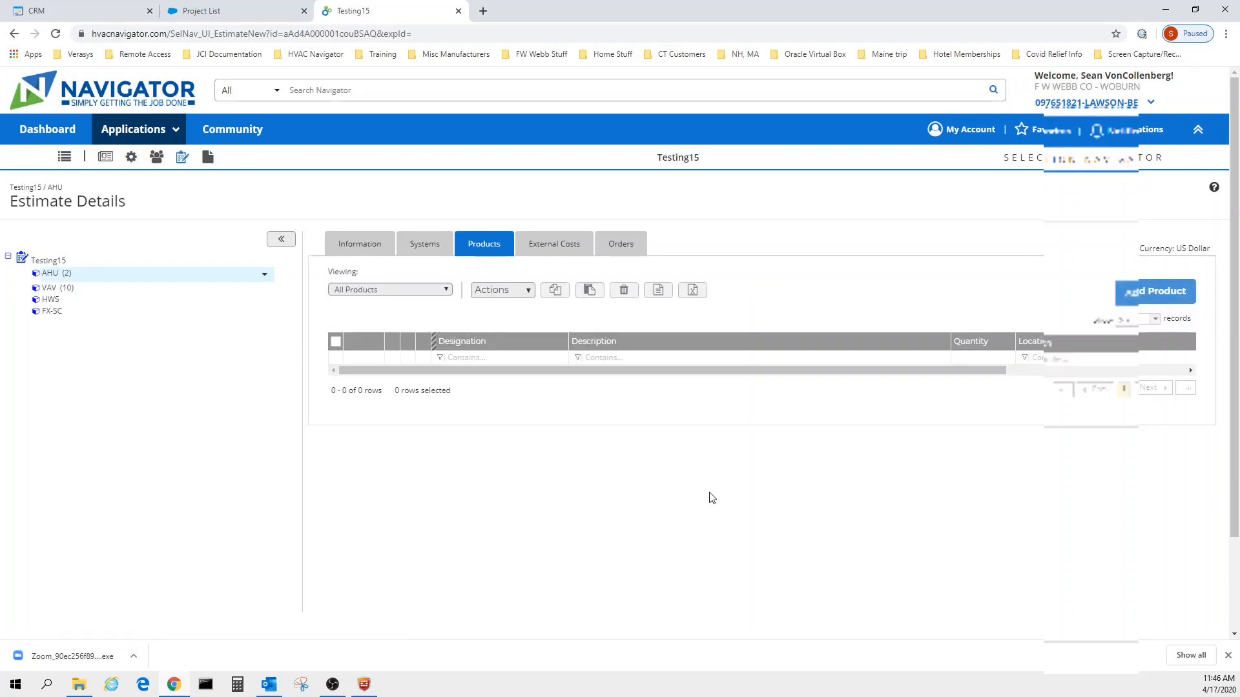
Open the Preheat Output (PH-O) valve and set its water calculation to 25 gpm flow, 5 psig pressure drop and 100 psig closeoff.
scroll(709, 497, down, 1)
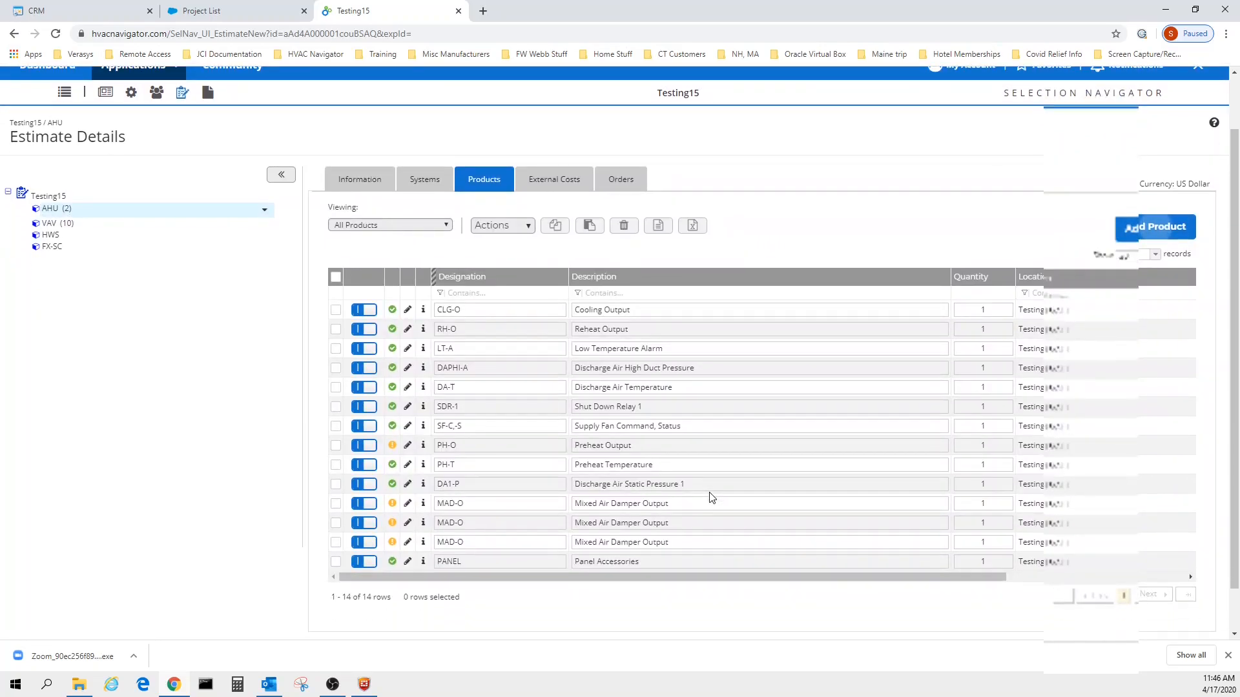
click(407, 447)
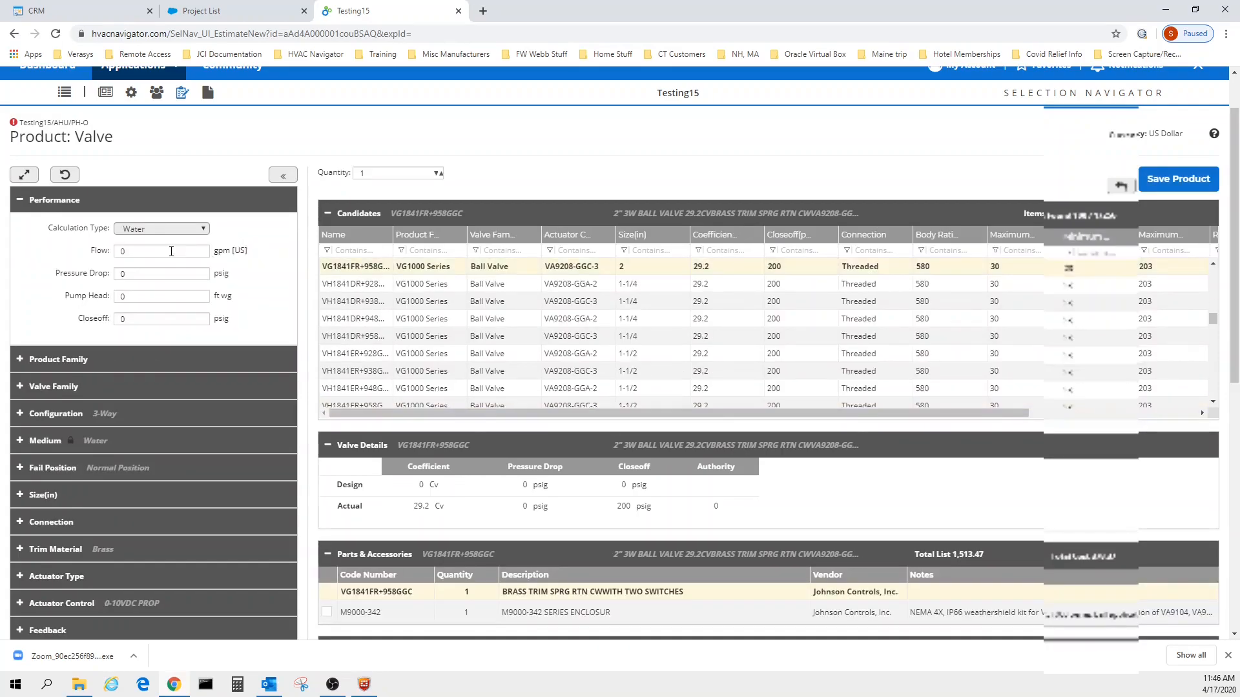
click(172, 251)
click(159, 275)
text(5)
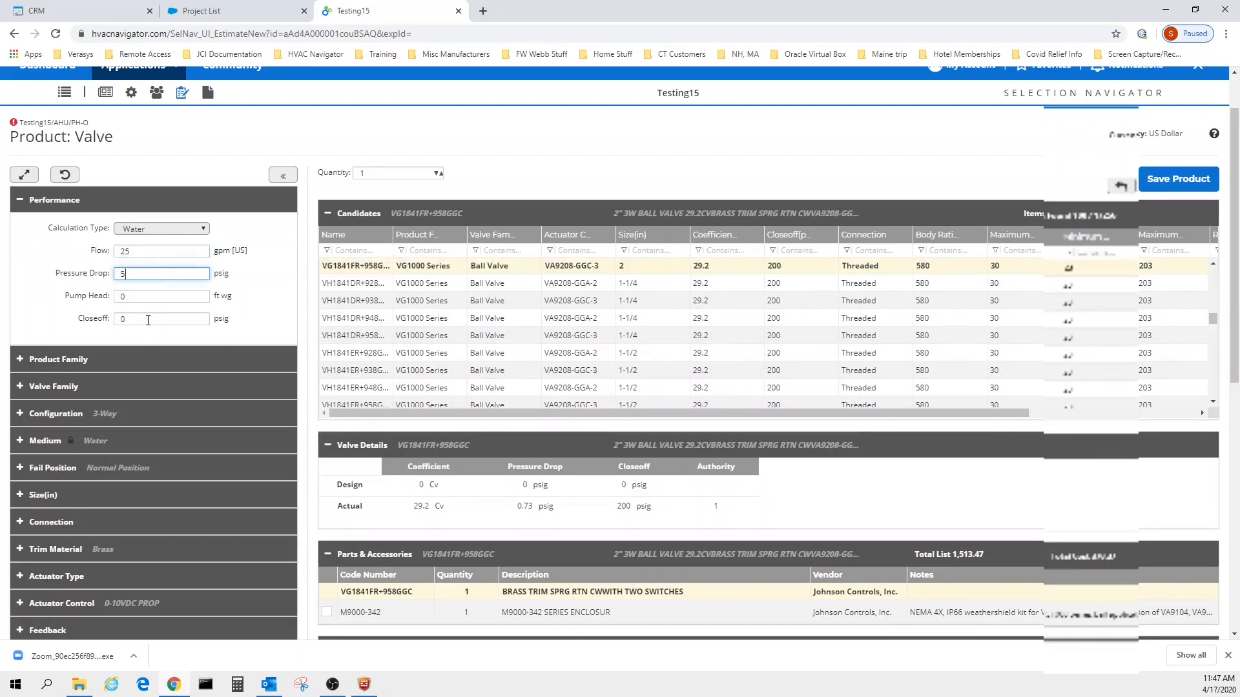
click(148, 320)
text(100)
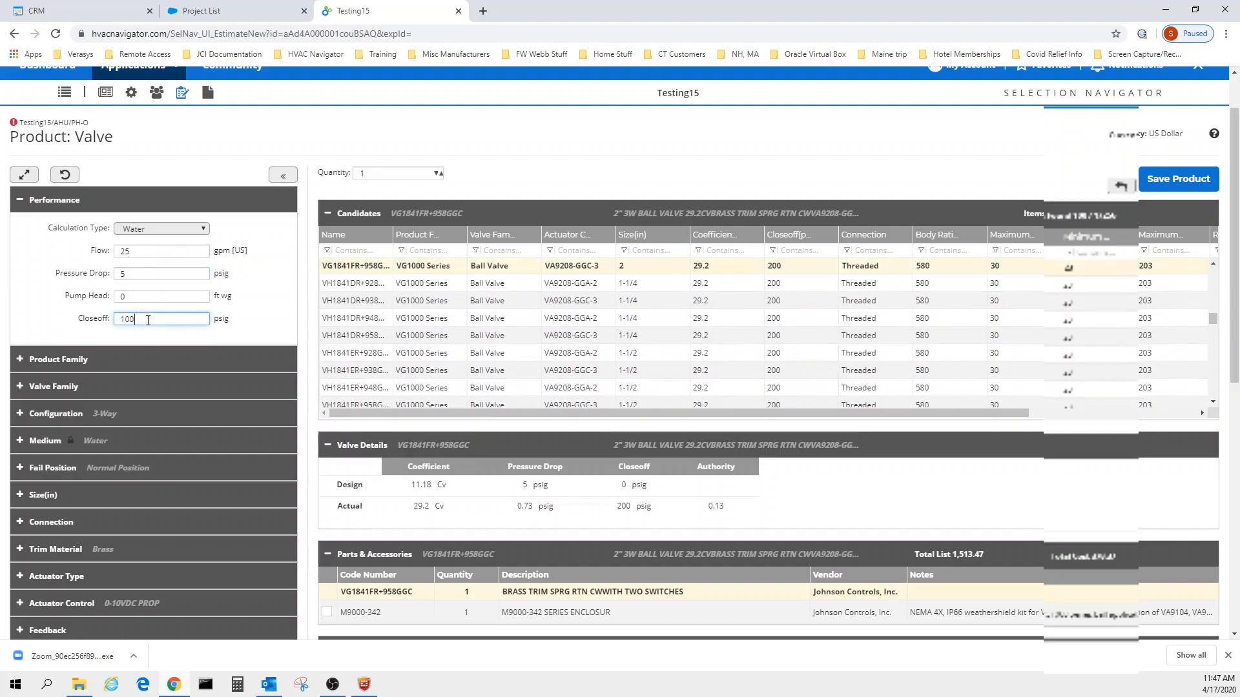
Restrict the Preheat Output valve candidates to the Ball Valve family and the 1-1/4 in size.
click(42, 388)
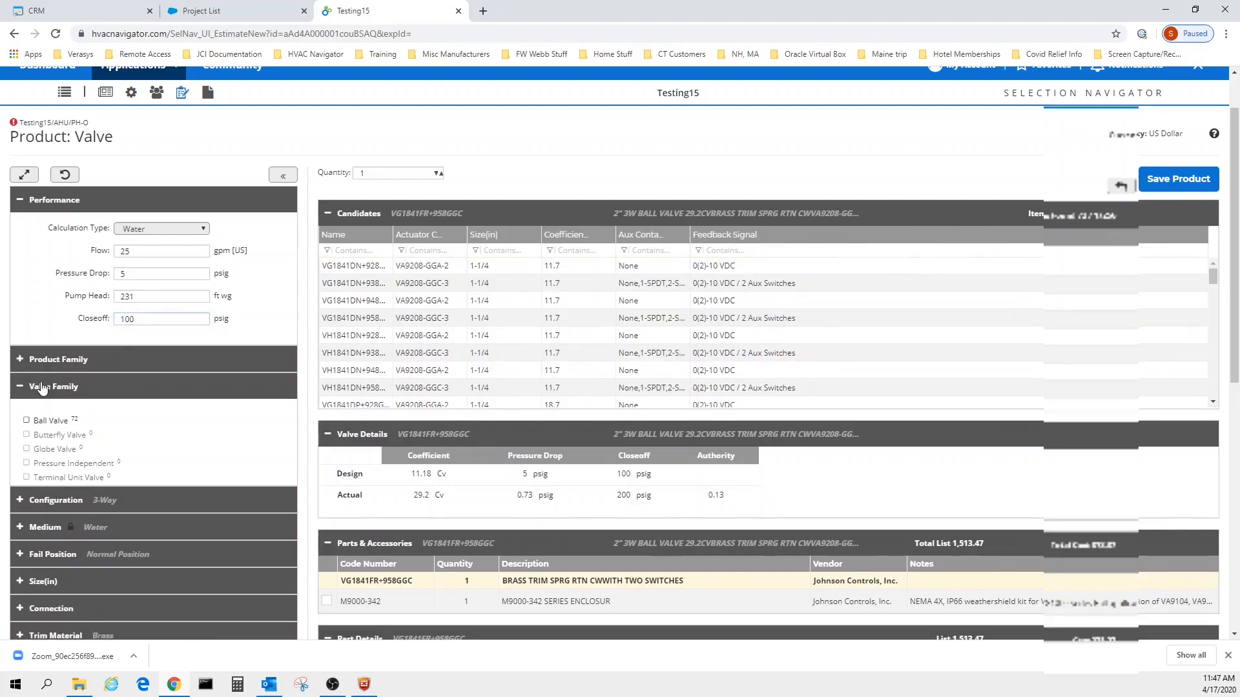
click(27, 421)
click(21, 389)
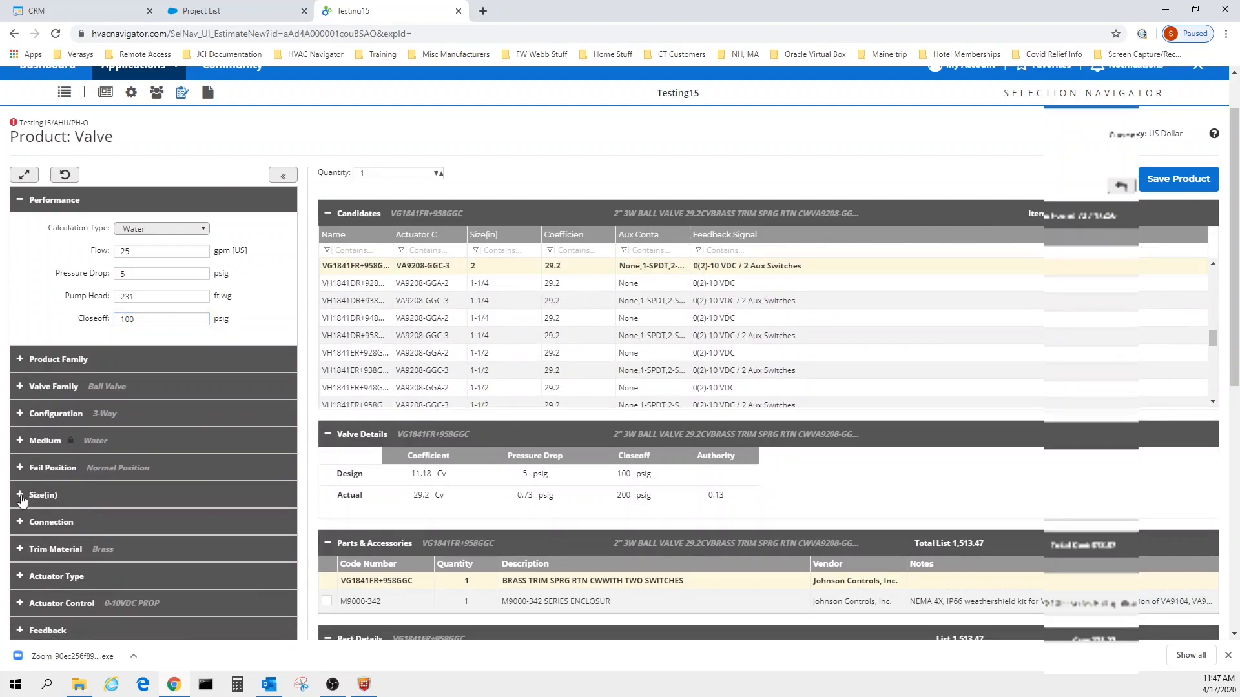
click(22, 497)
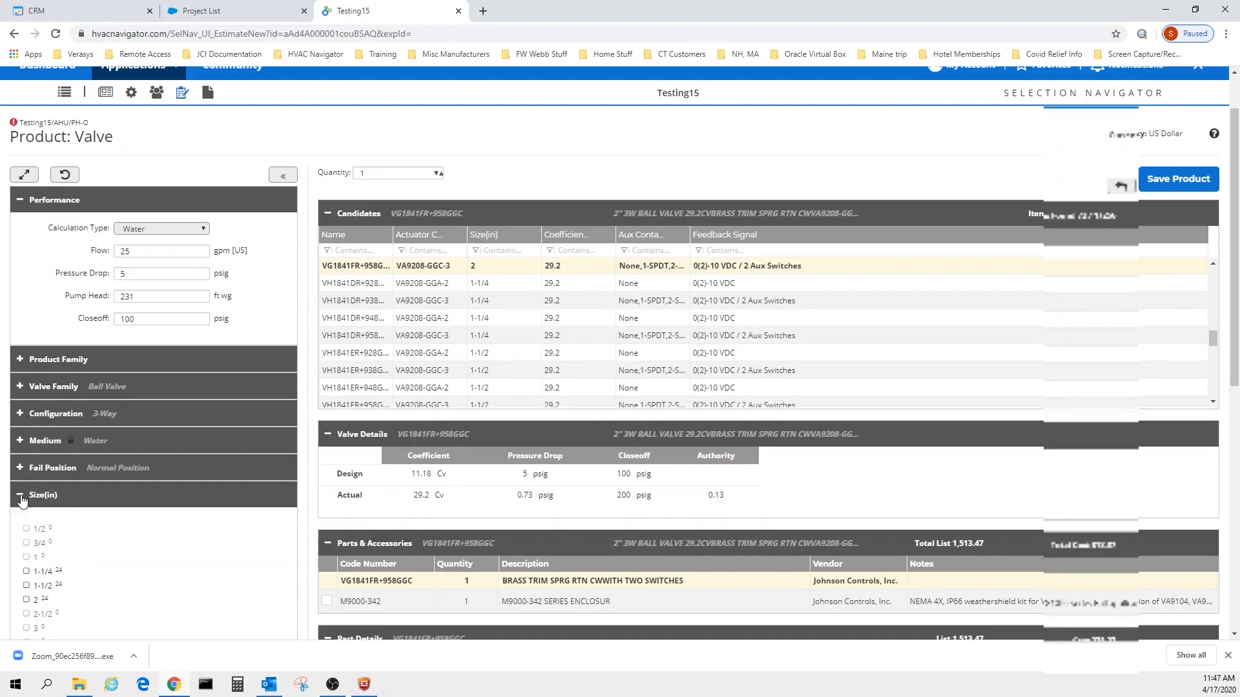
click(44, 572)
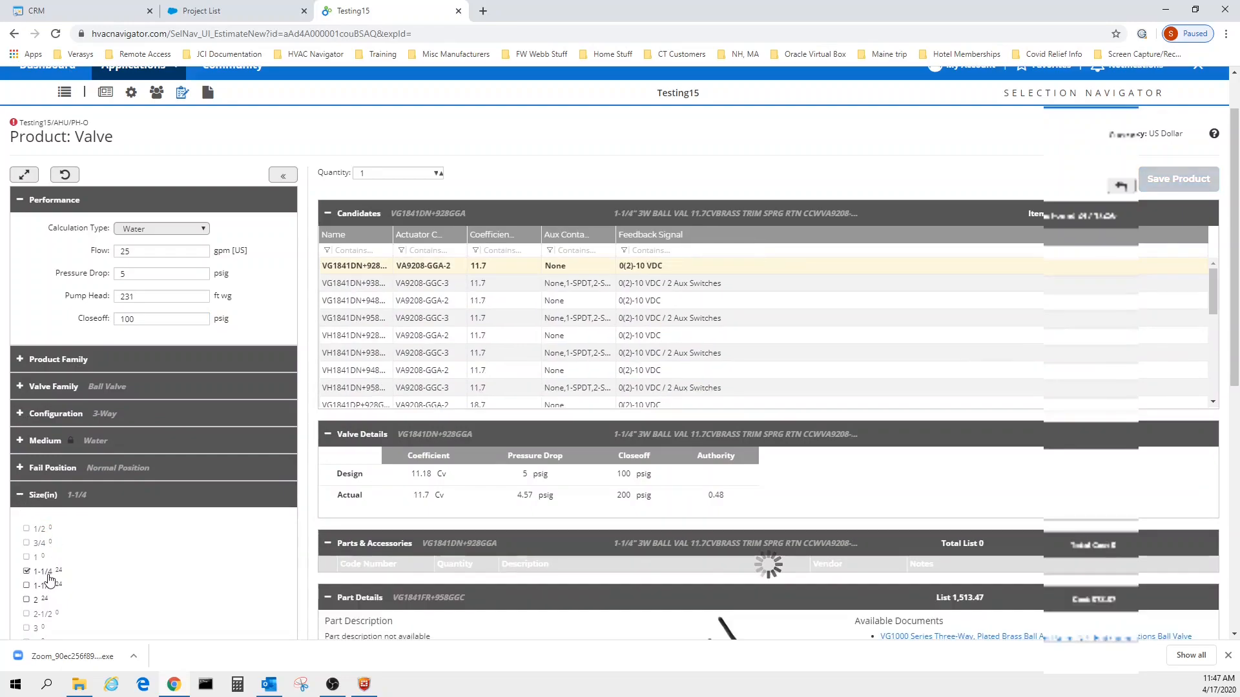
click(21, 497)
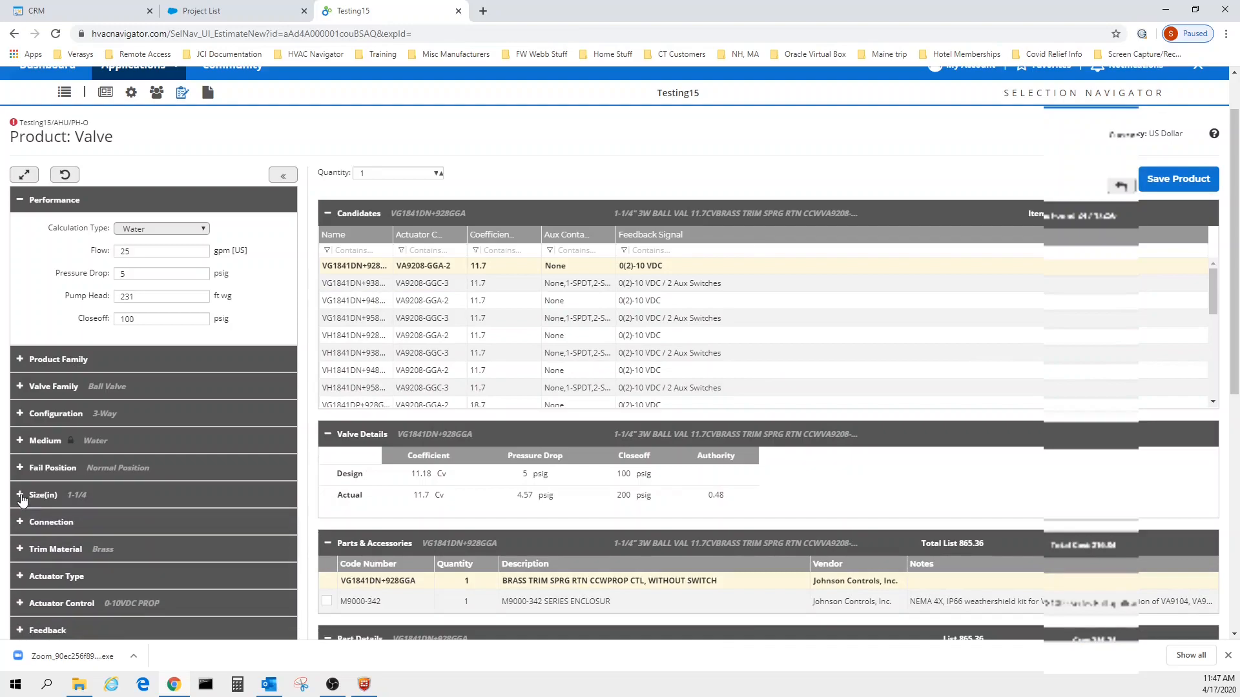
Check the fail position options for the Preheat Output valve and save the product with the VG1841DN+928GGA candidate.
click(22, 470)
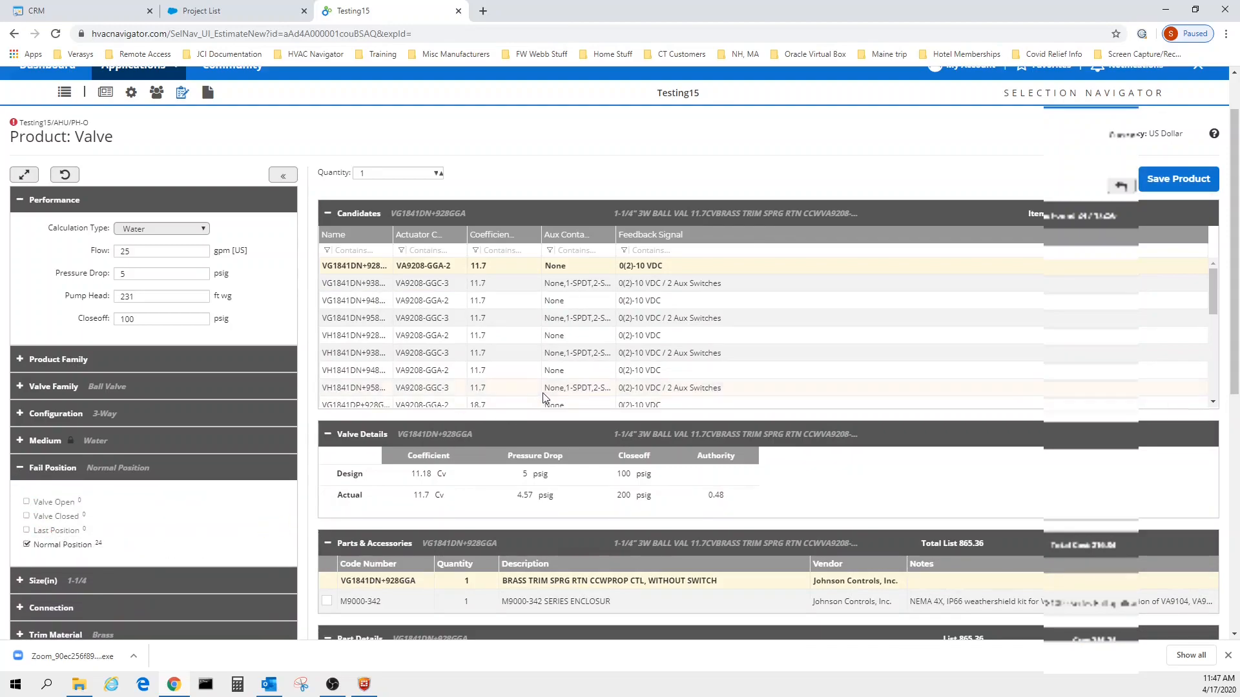
scroll(568, 387, up, 1)
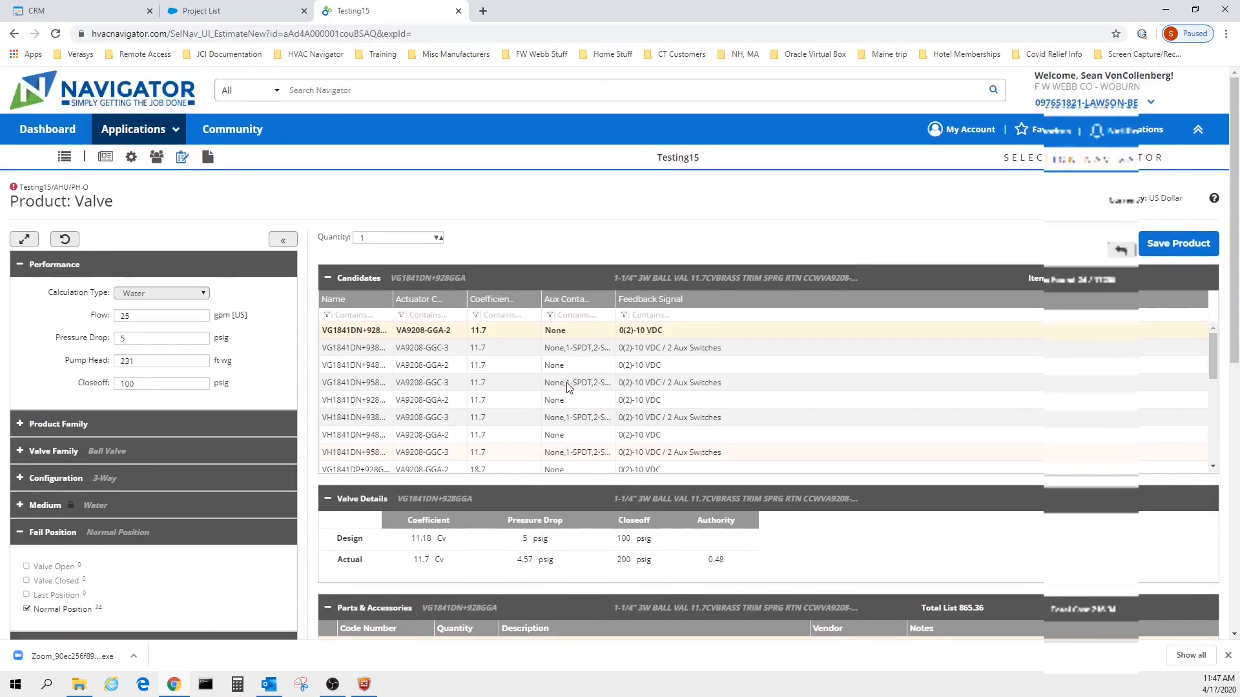
click(1175, 244)
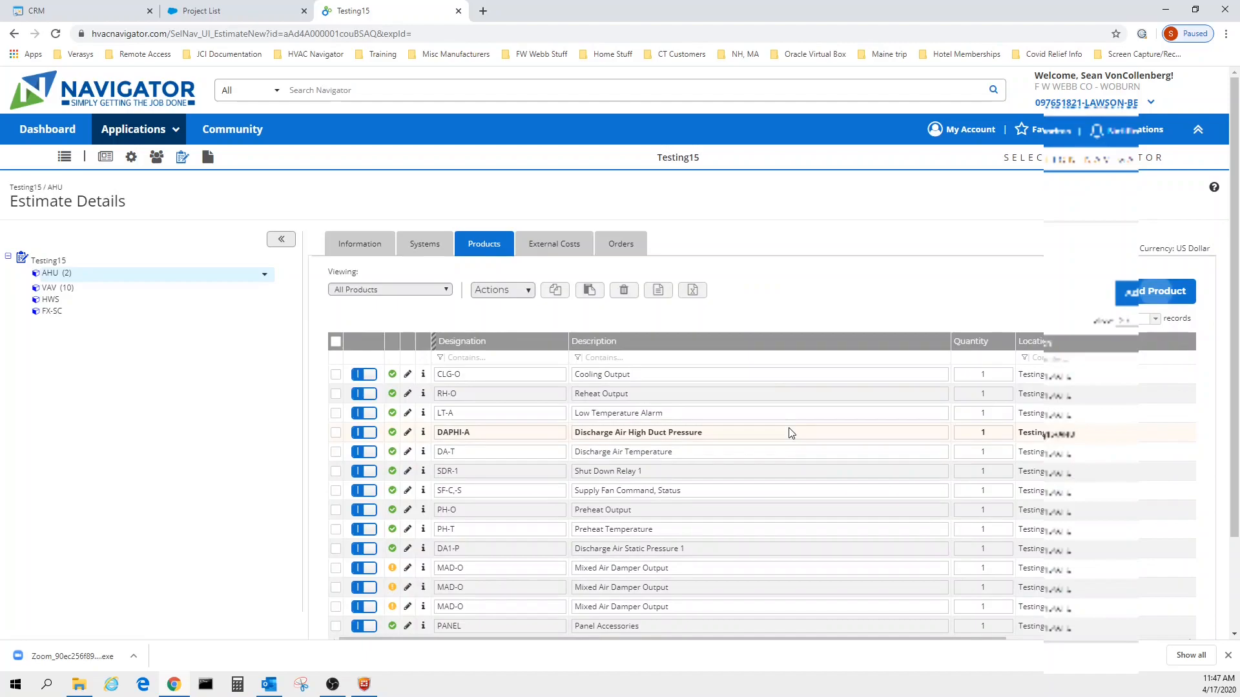
Add a new Actuator product to the AHU system and restrict it to electric type with 0-10VDC PROP control.
scroll(708, 486, down, 2)
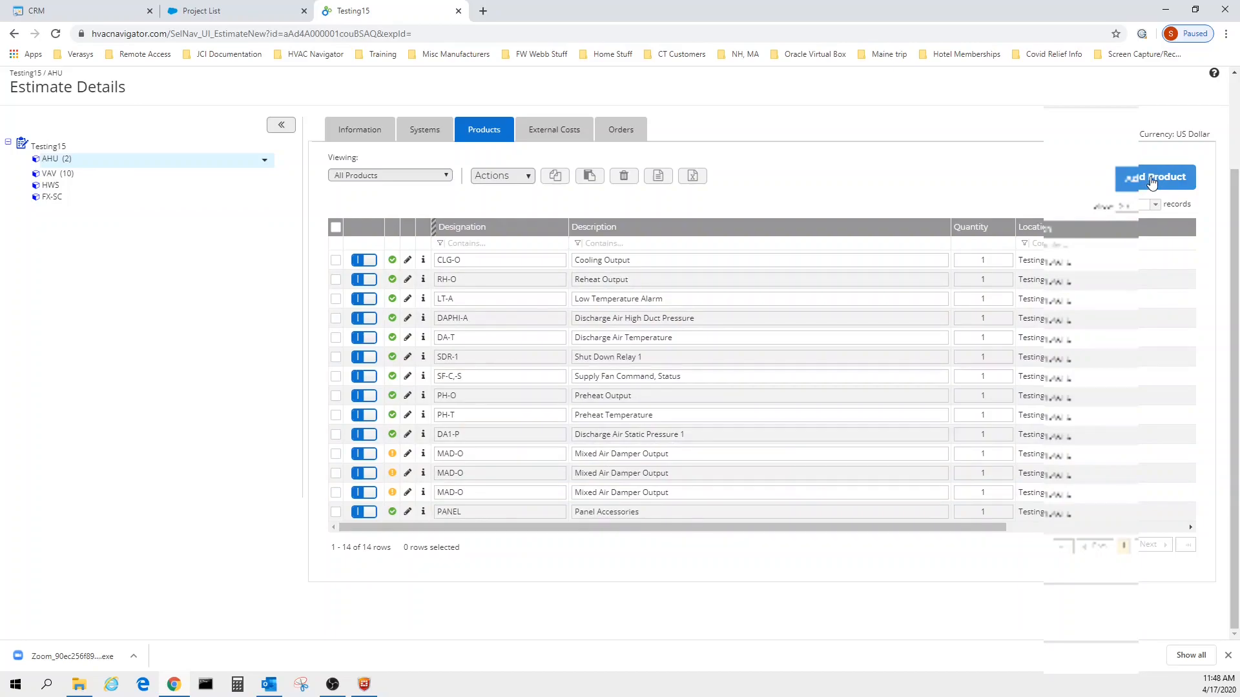
click(1153, 183)
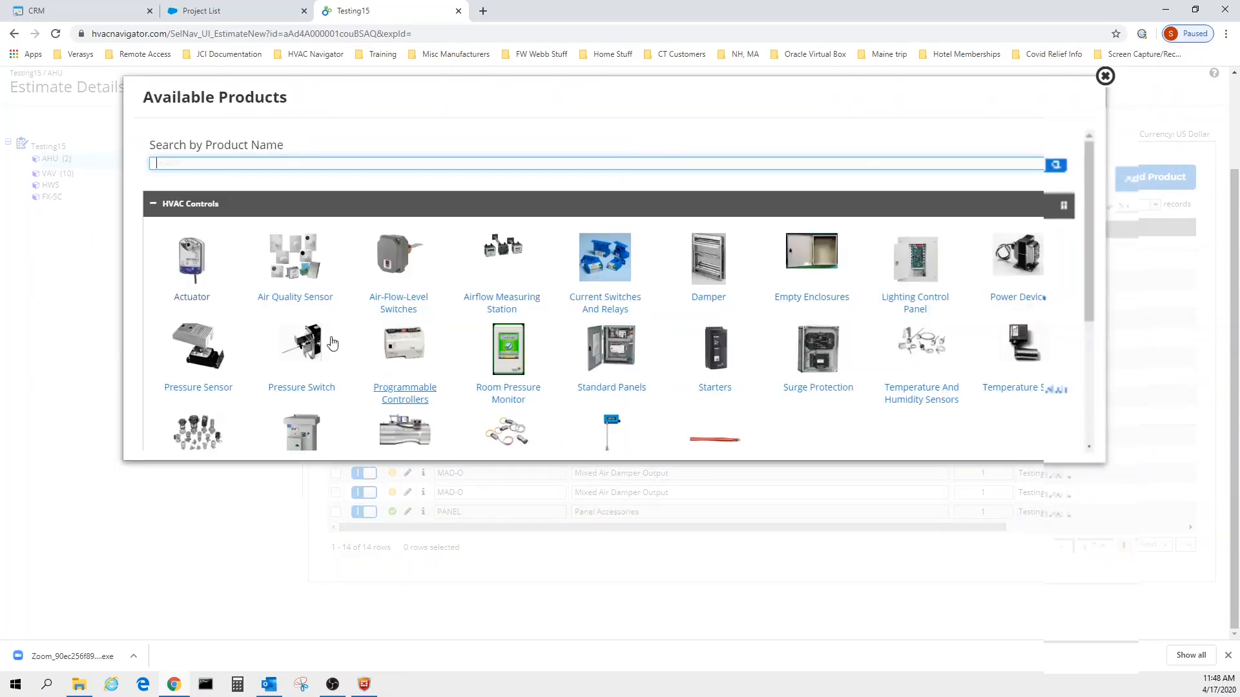
click(193, 259)
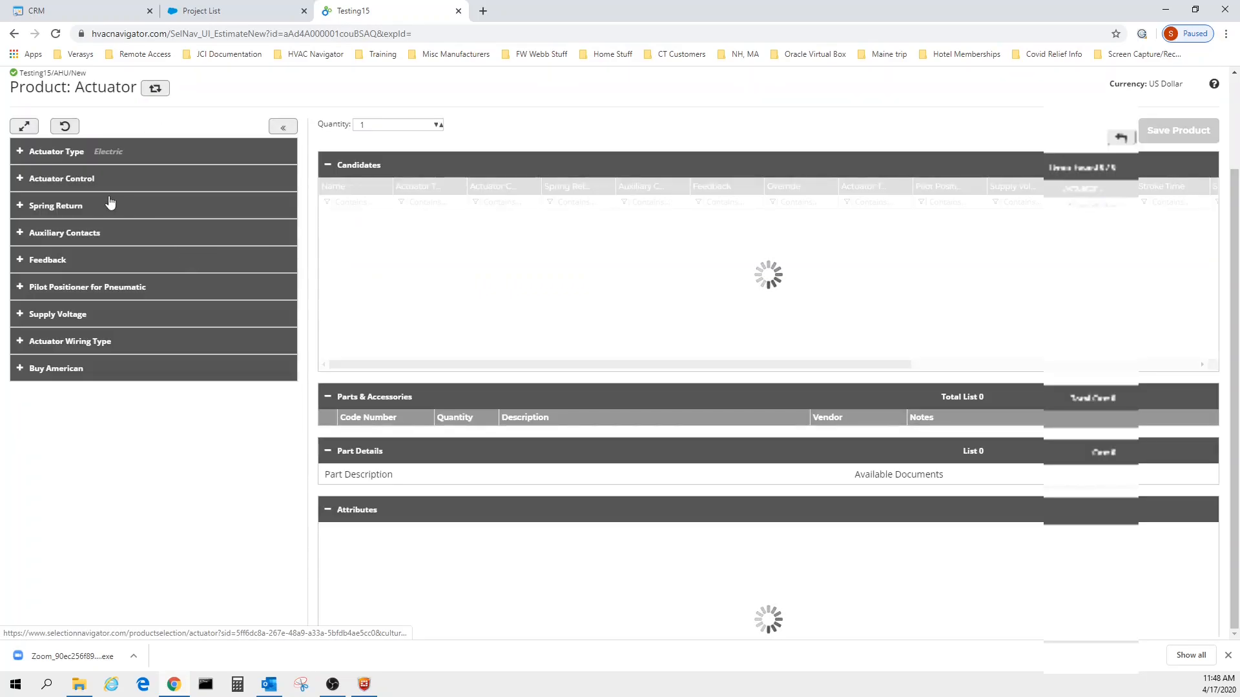
click(23, 154)
click(27, 239)
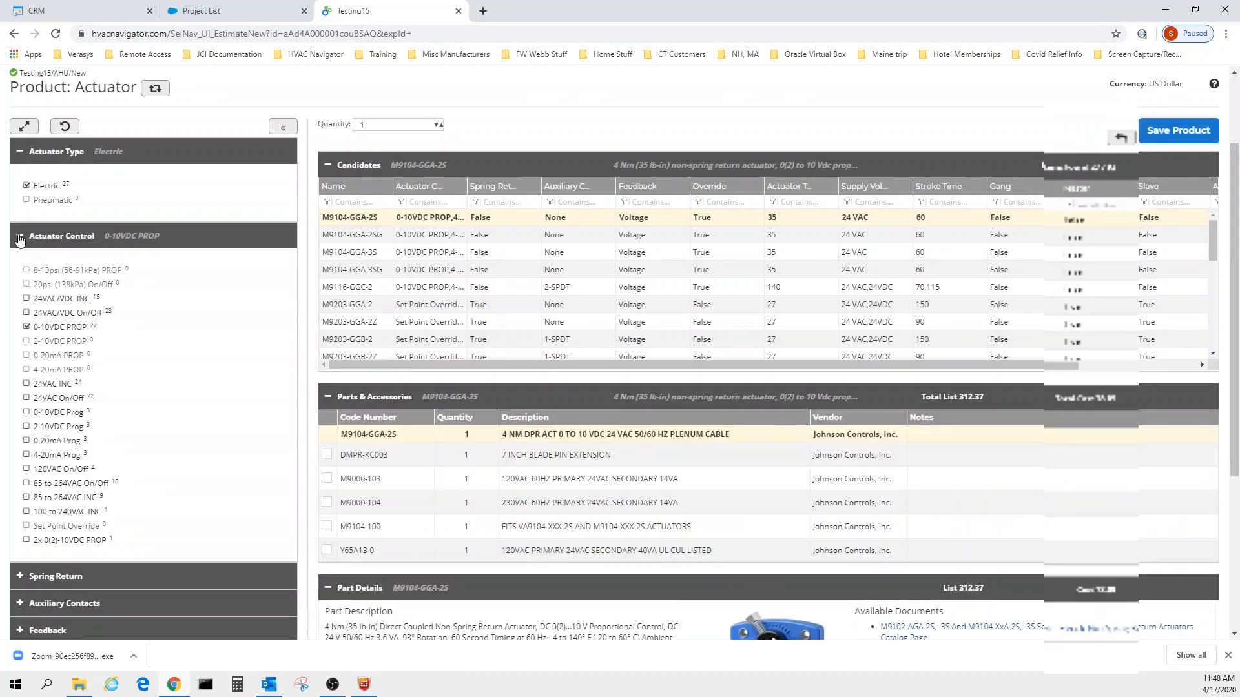
click(20, 240)
Restrict the actuator candidates to spring return True and a 24 VAC supply voltage.
click(24, 265)
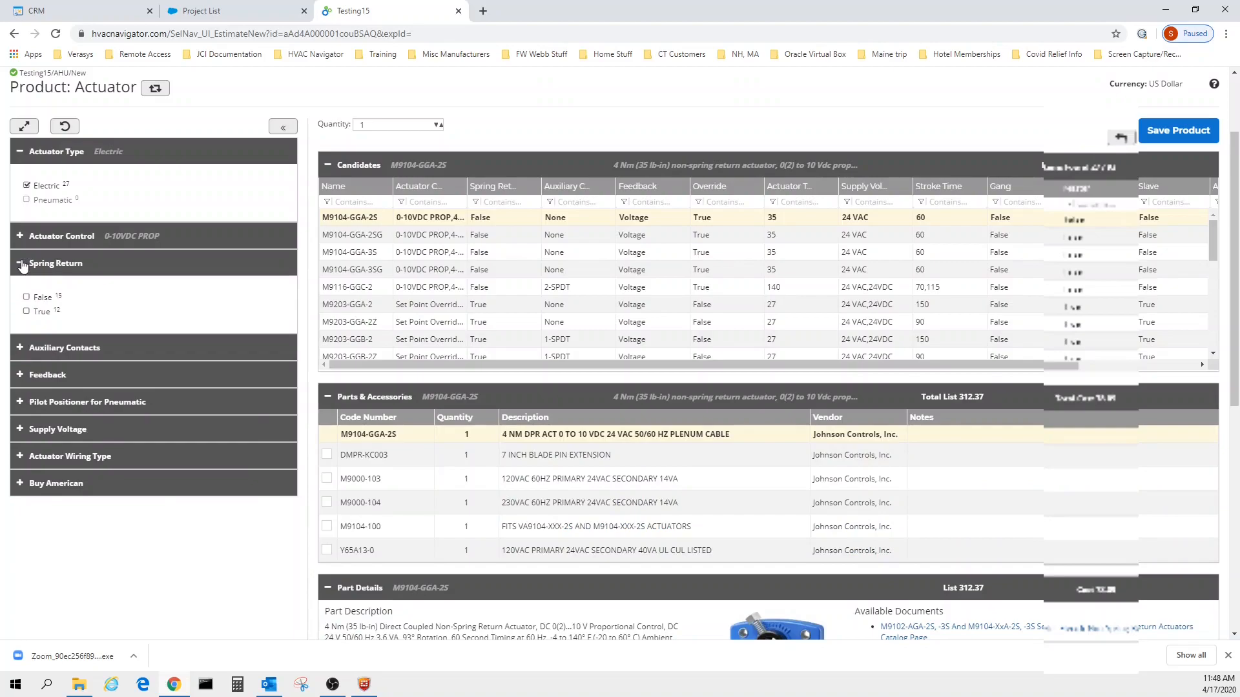
click(27, 310)
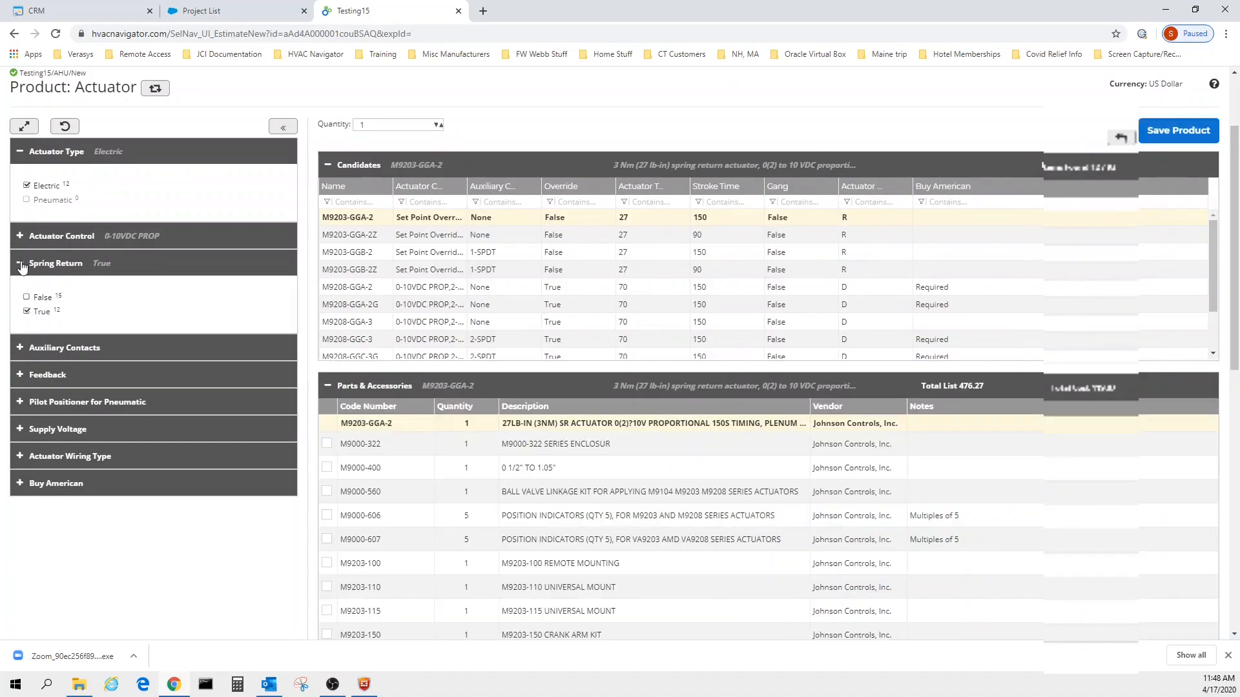
click(21, 265)
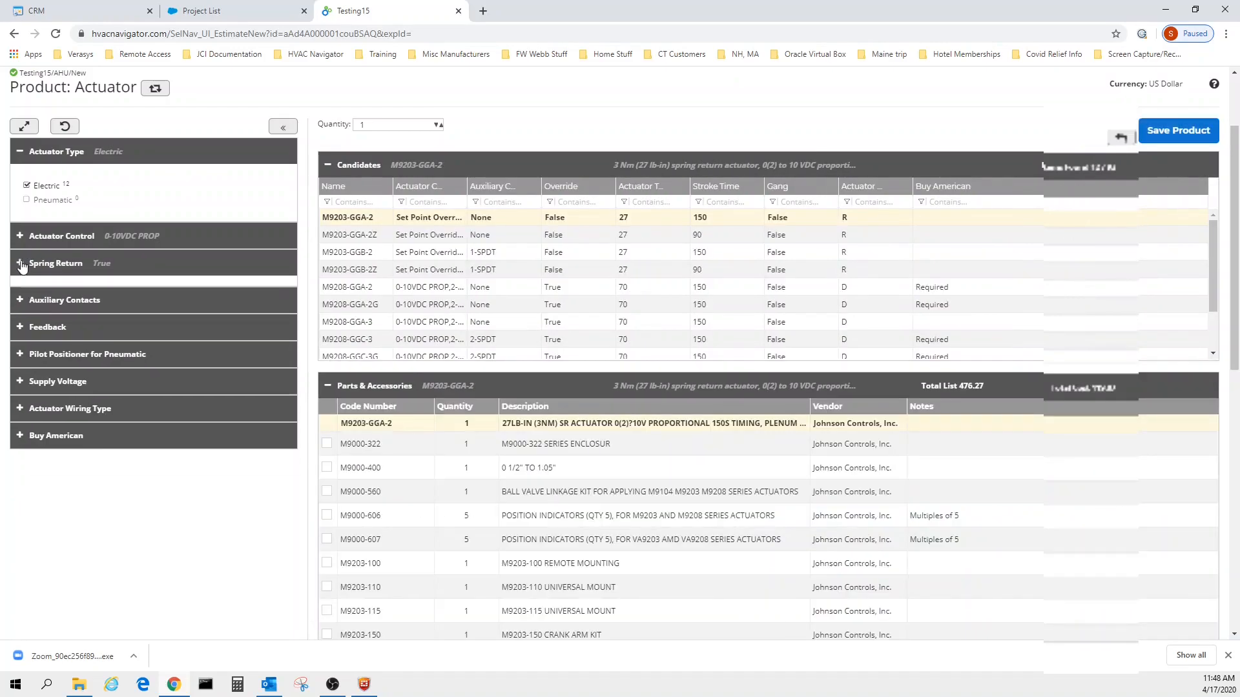
click(26, 372)
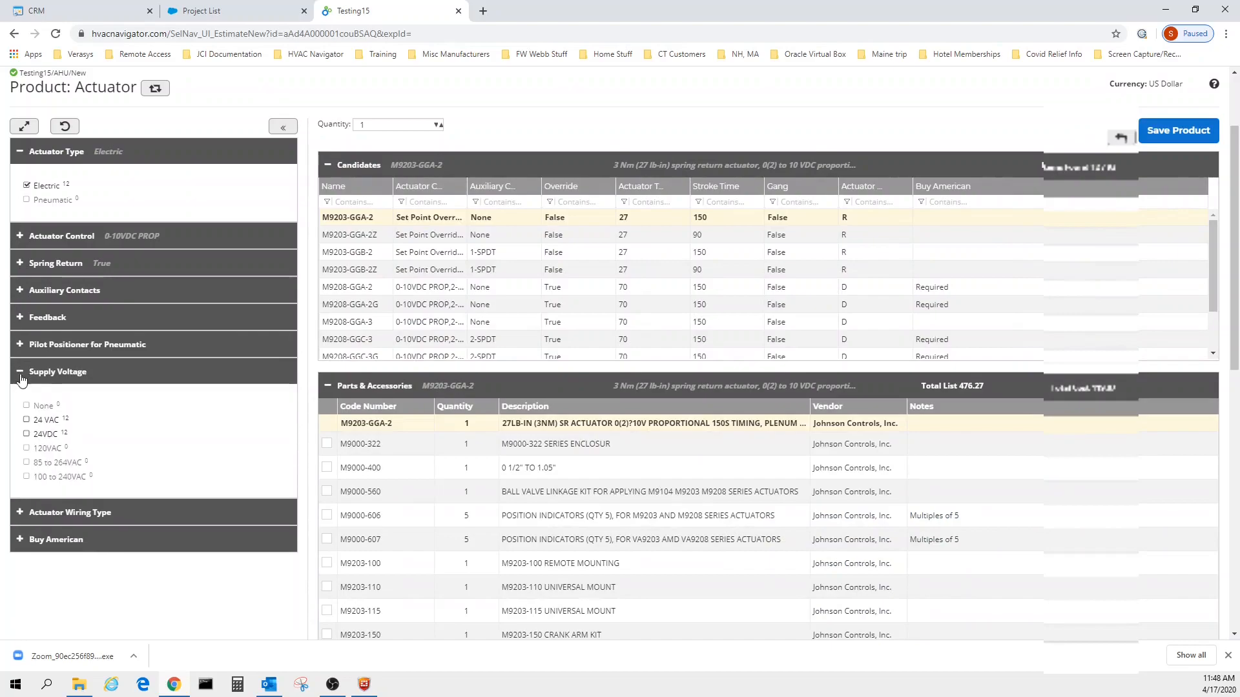
click(27, 421)
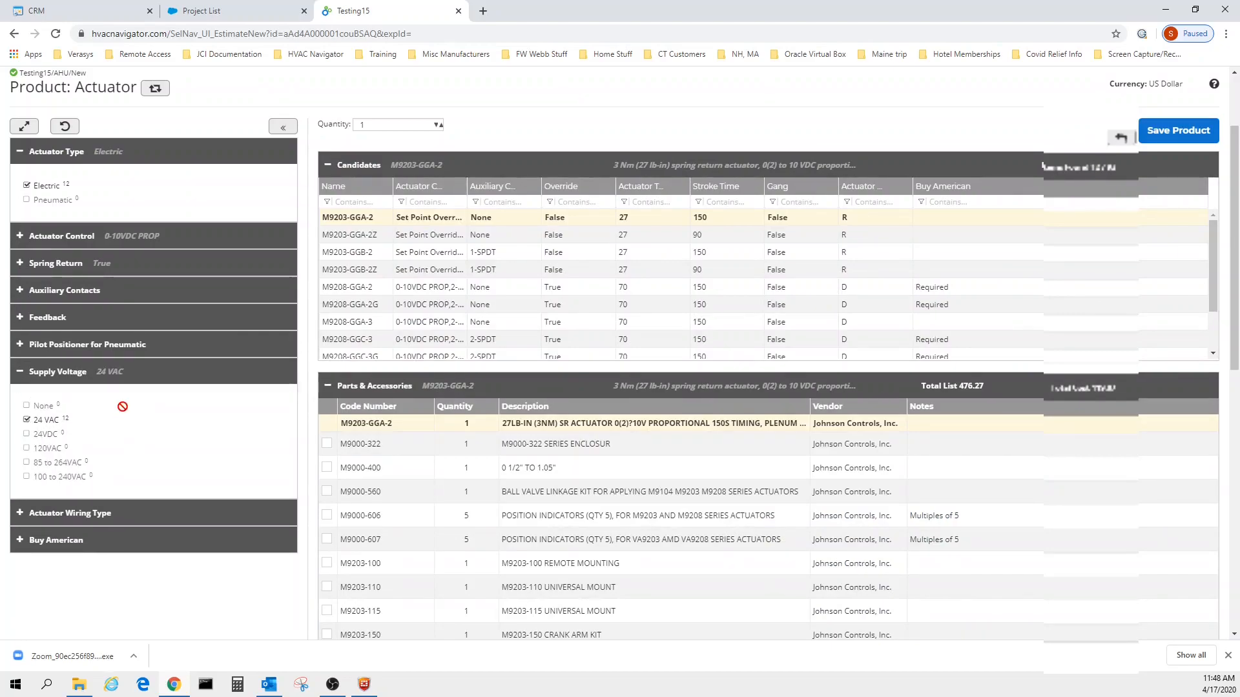
click(20, 373)
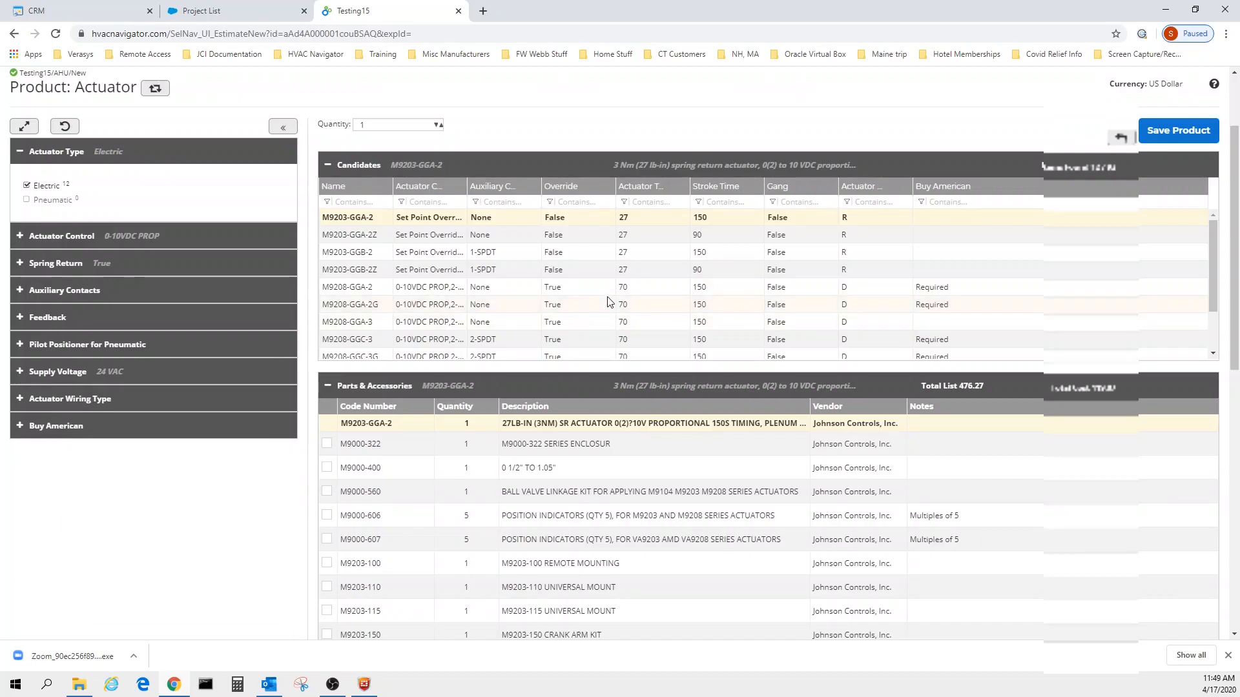
Select the M9208-GGA-2 actuator without the large coupler kit, save the product and return to the estimate details.
mouse_move(1217, 253)
mouse_down()
mouse_move(1216, 303)
mouse_move(1231, 237)
mouse_move(1218, 312)
mouse_move(1222, 239)
mouse_up()
click(668, 291)
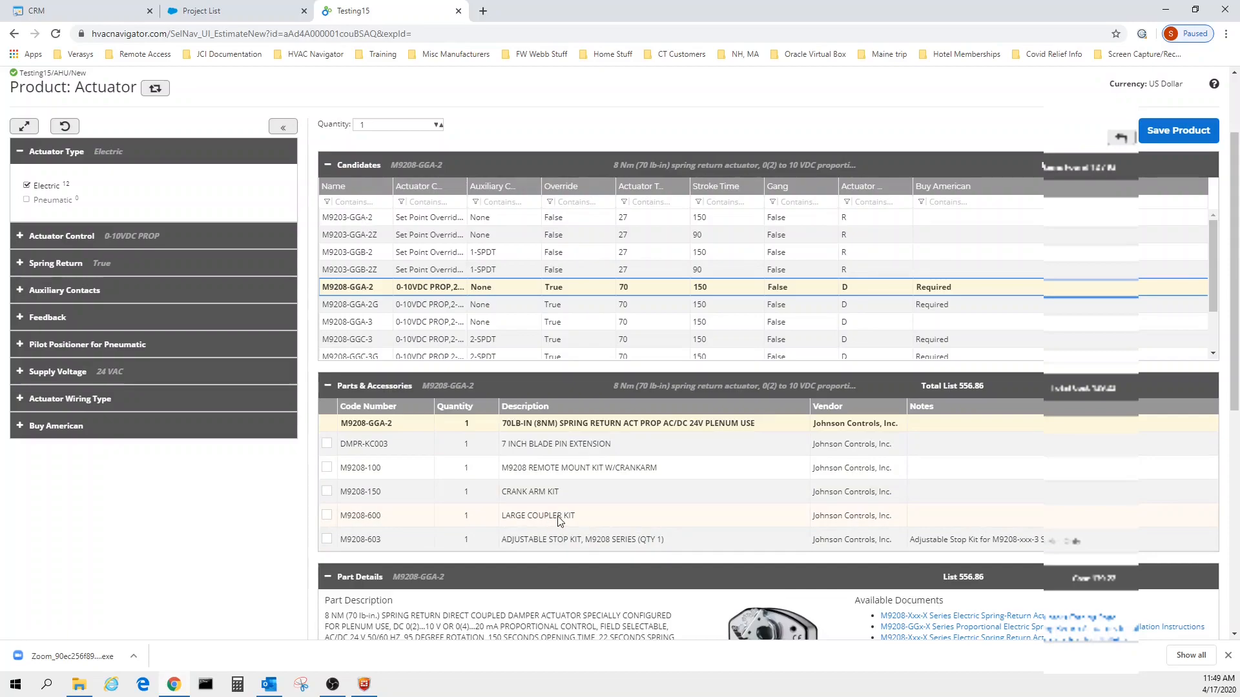
click(327, 516)
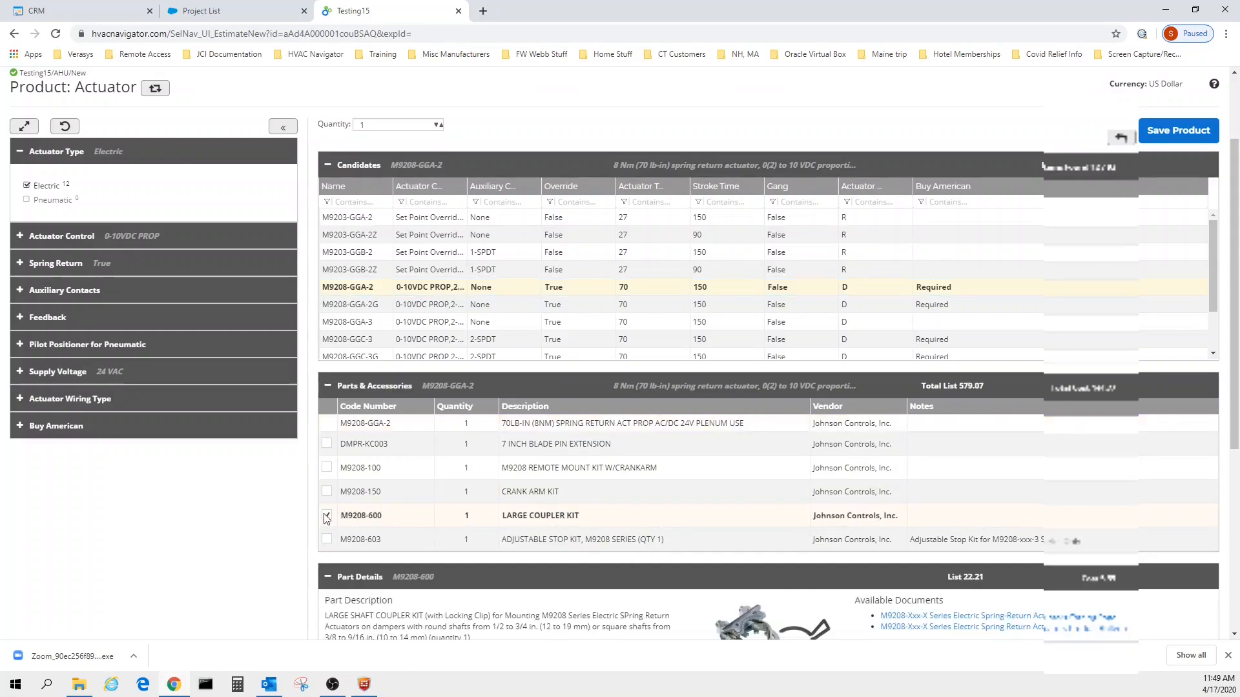
click(326, 516)
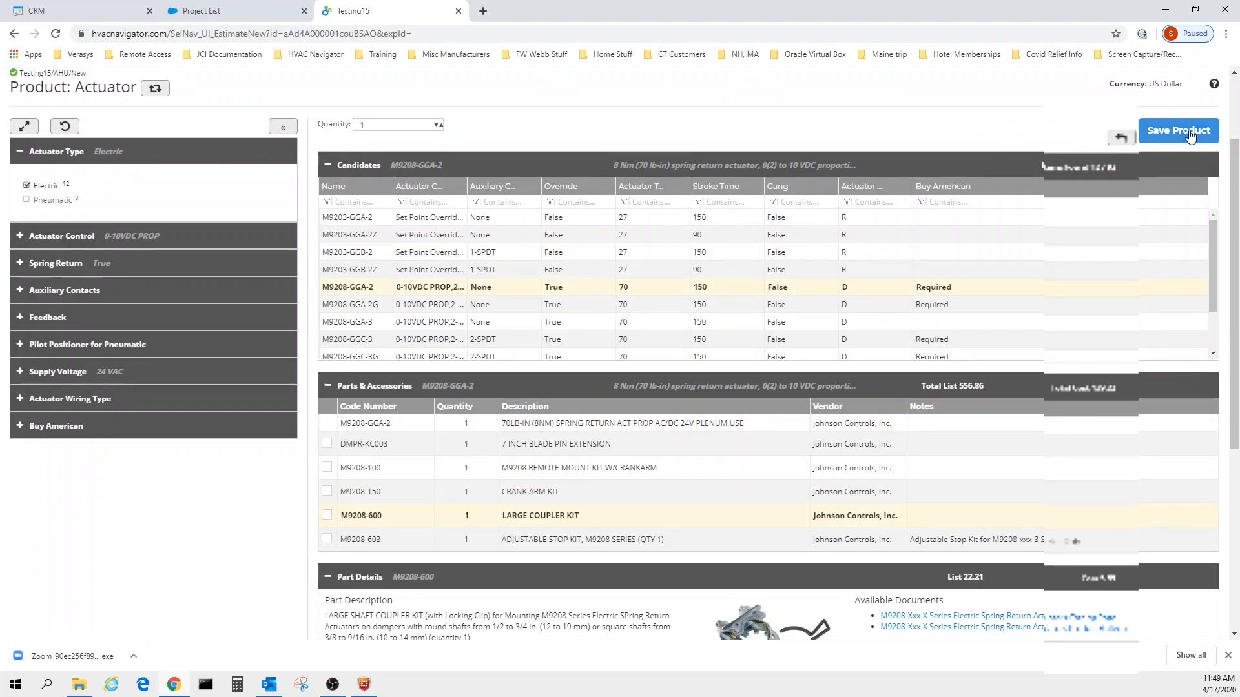
click(1163, 130)
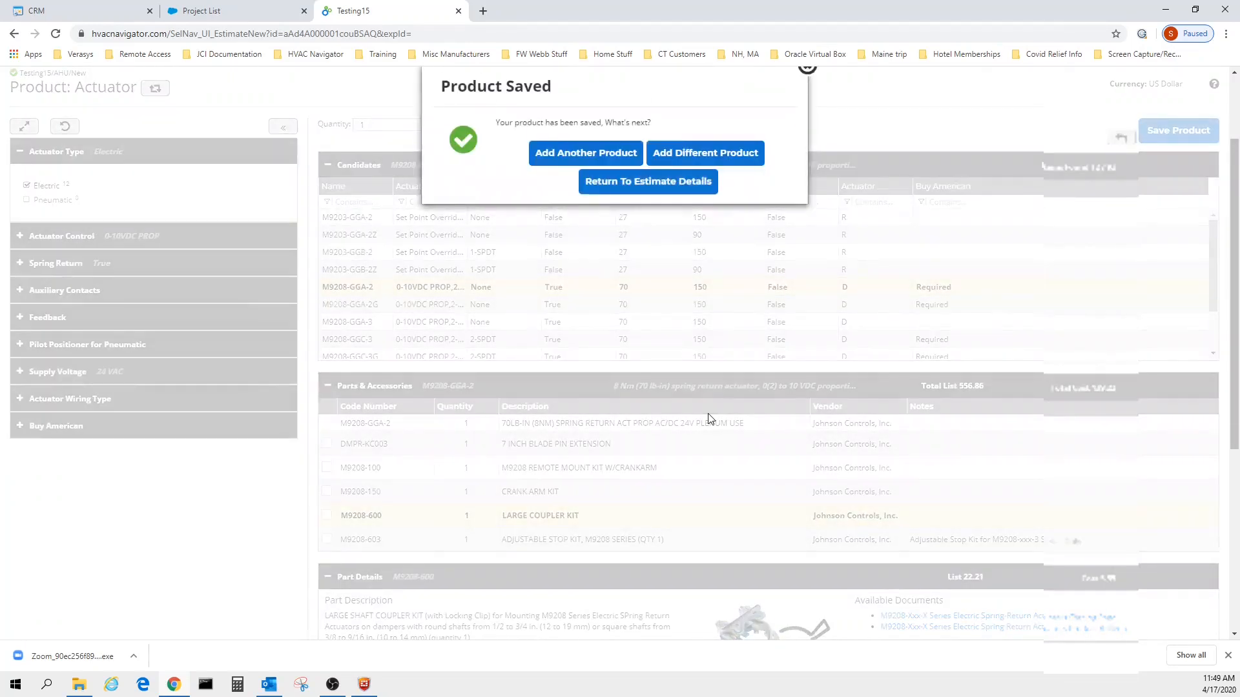
click(669, 194)
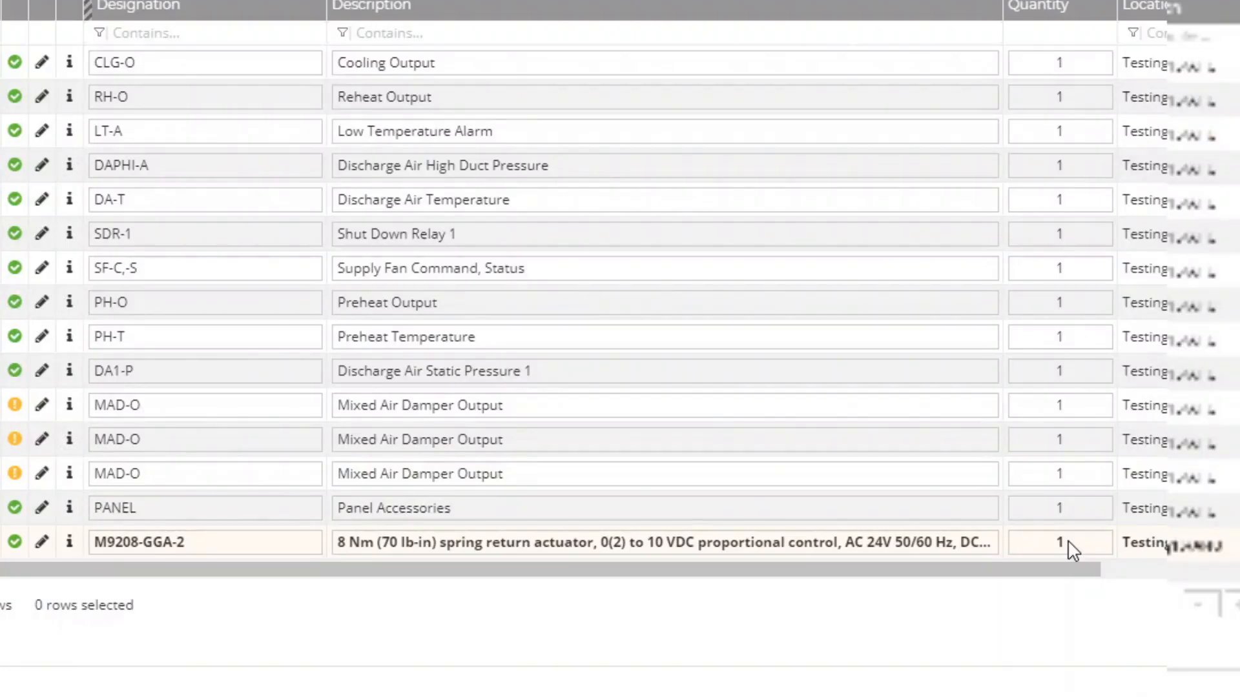
Set the quantity of the M9208-GGA-2 actuator to 3.
click(1072, 550)
text(3)
click(1, 476)
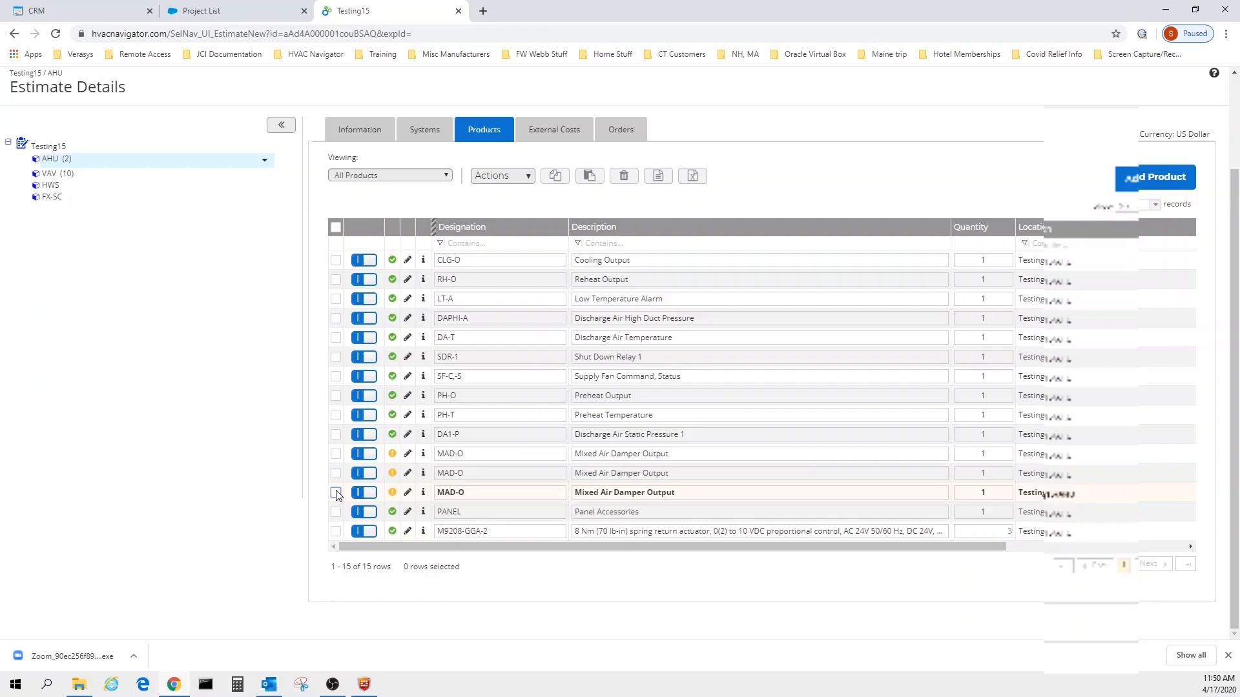
Delete the three incomplete Mixed Air Damper Output (MAD-O) products from the AHU product list.
click(335, 493)
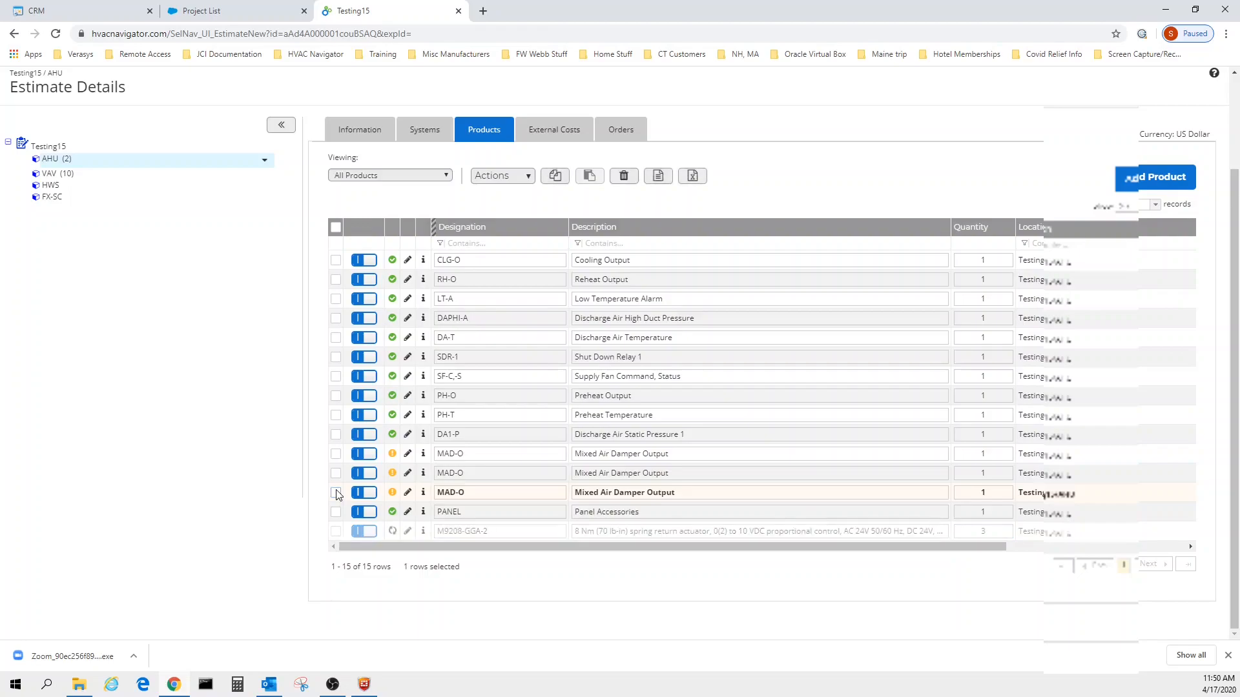
click(336, 456)
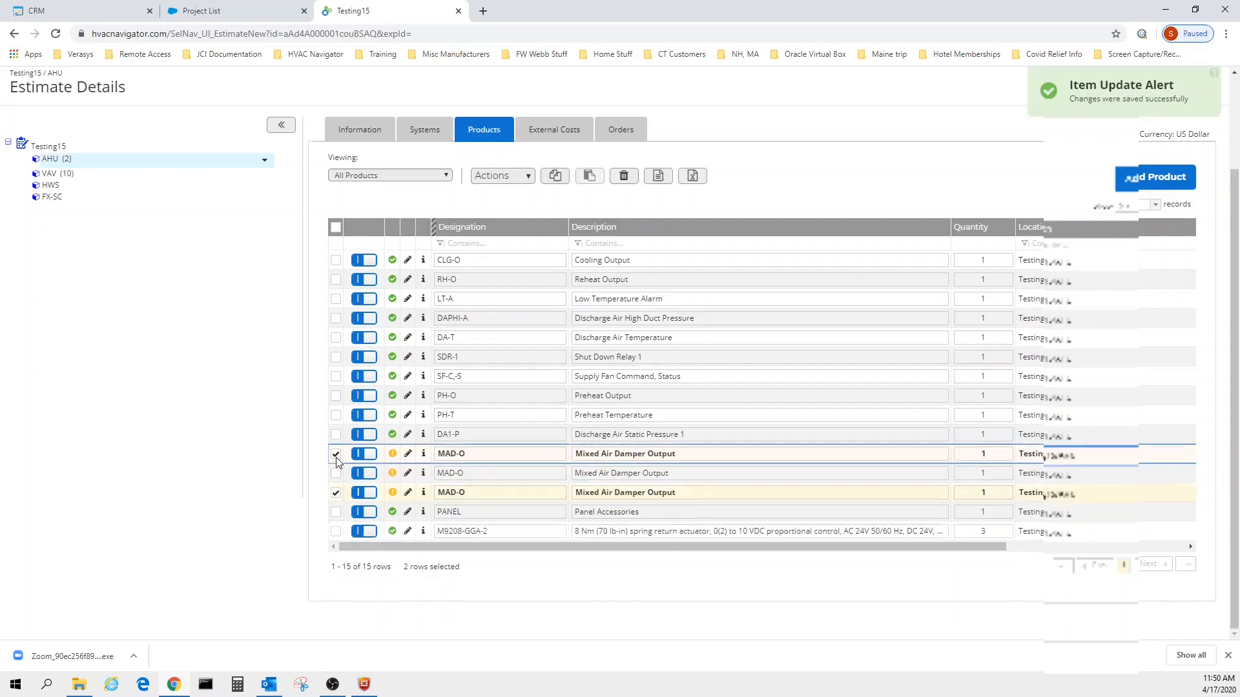
click(335, 474)
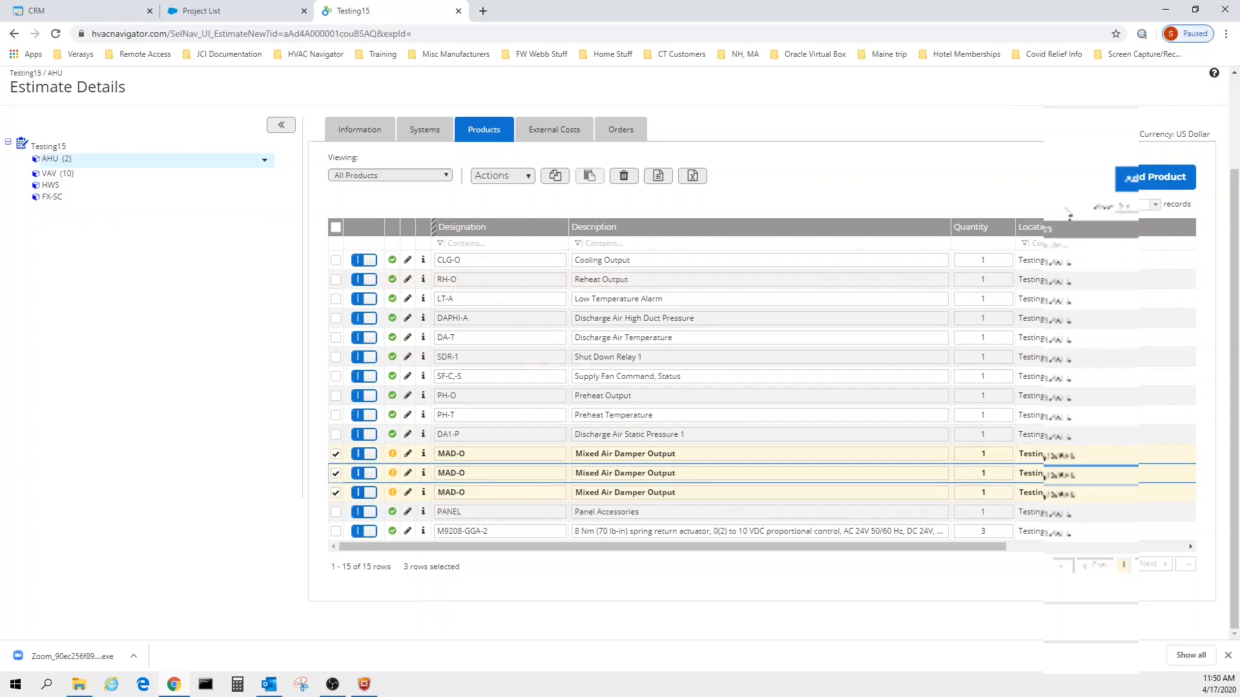
click(624, 180)
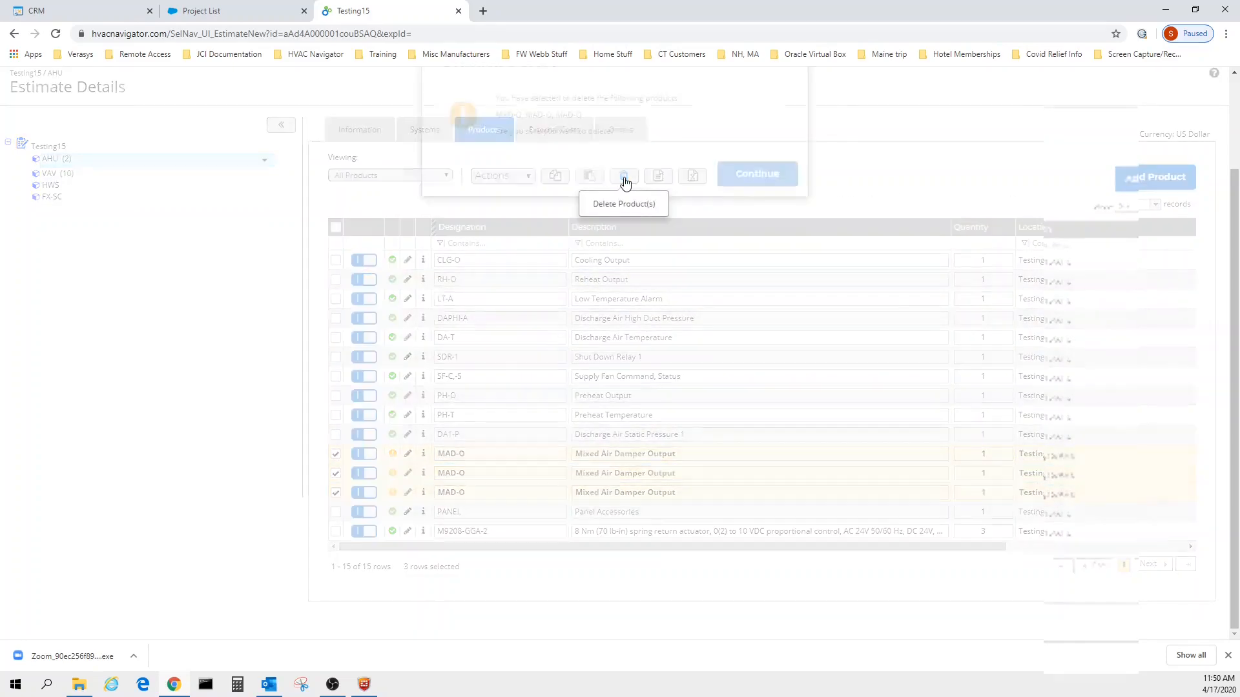
click(754, 207)
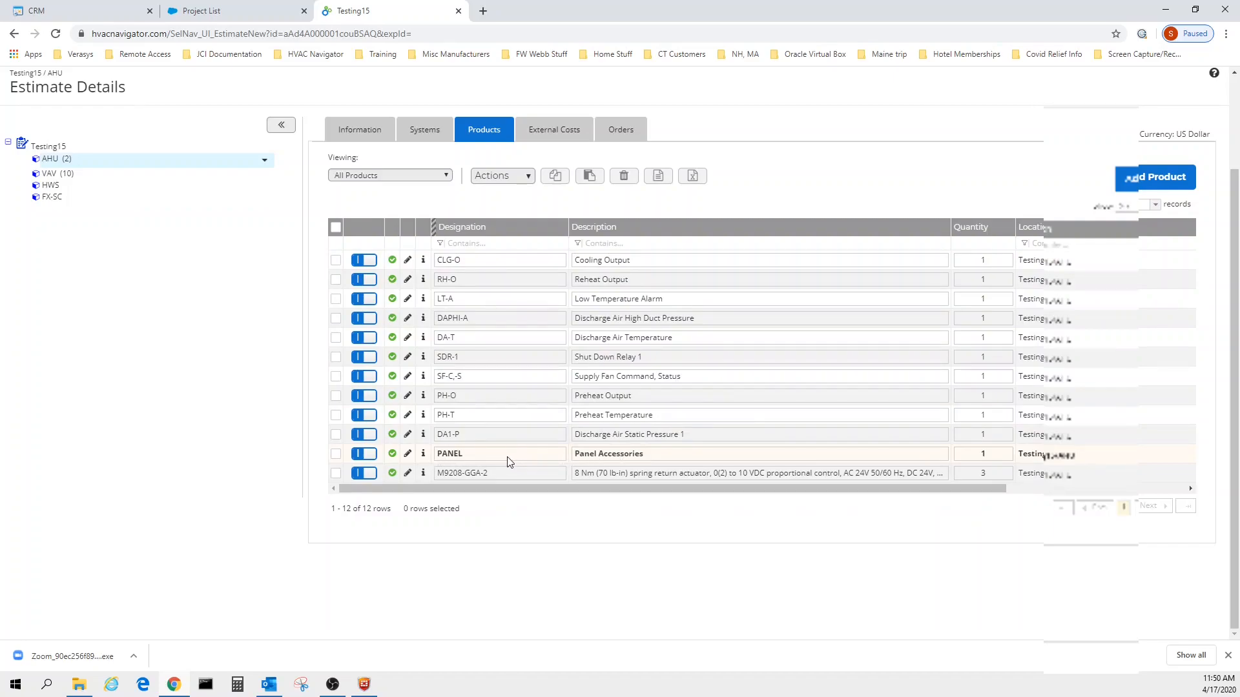
View the product information of the Panel Accessories (PANEL) item and close it.
click(423, 455)
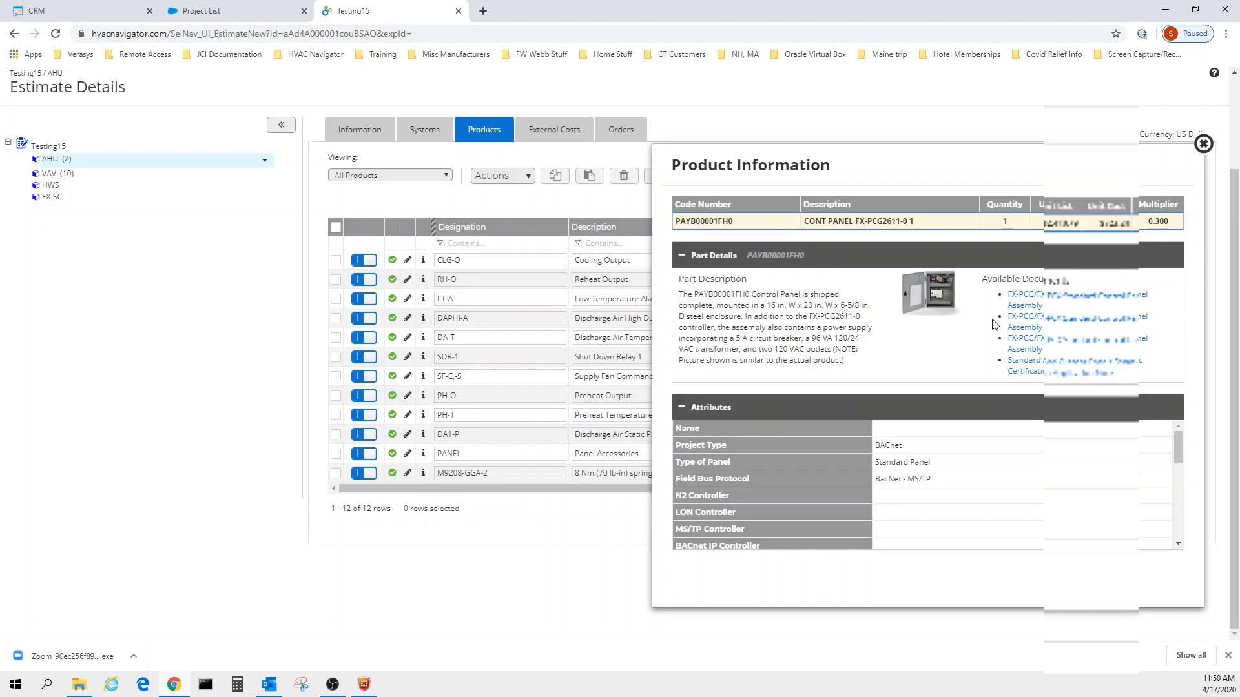
click(1203, 144)
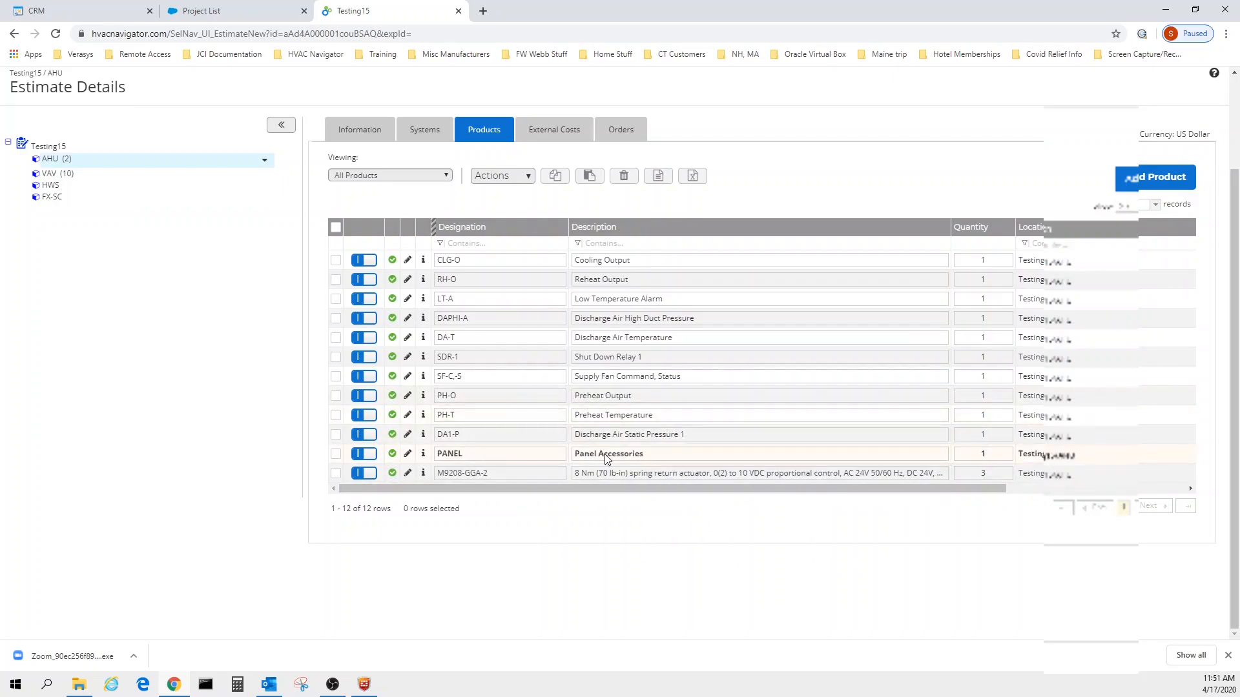
Start a new Programmable Controllers product for the AHU and filter the candidates to BACnet MS/TP and names containing "pcg".
click(1145, 180)
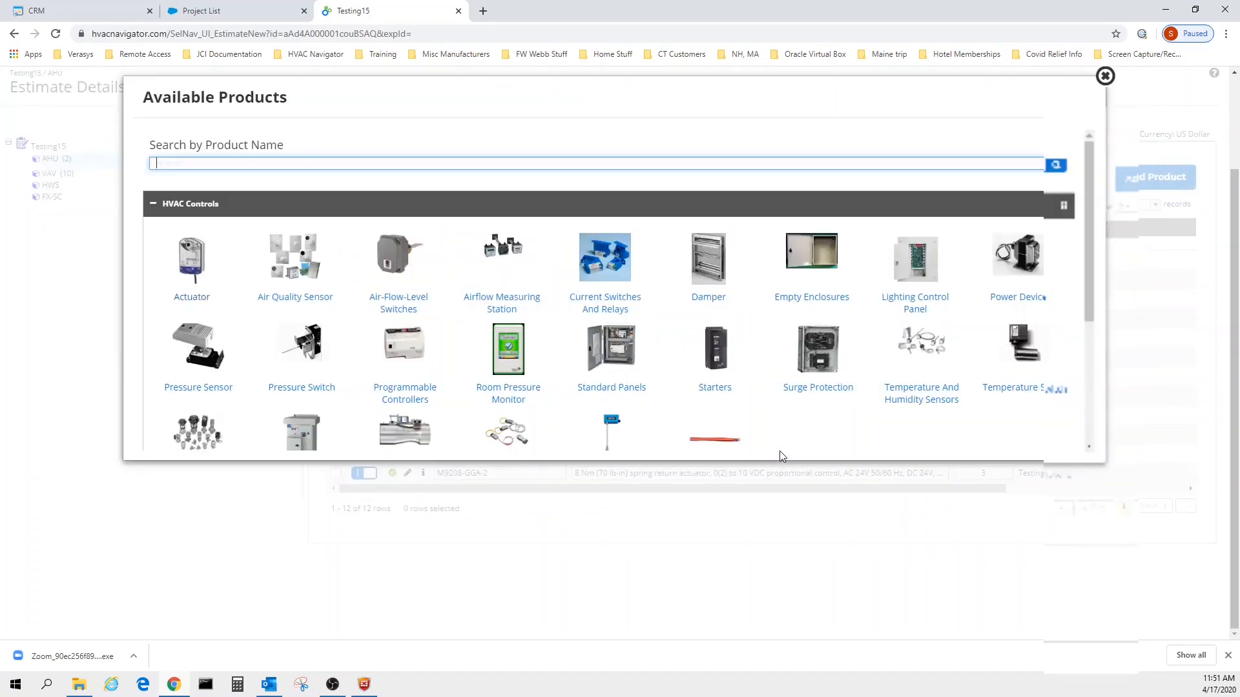
click(416, 391)
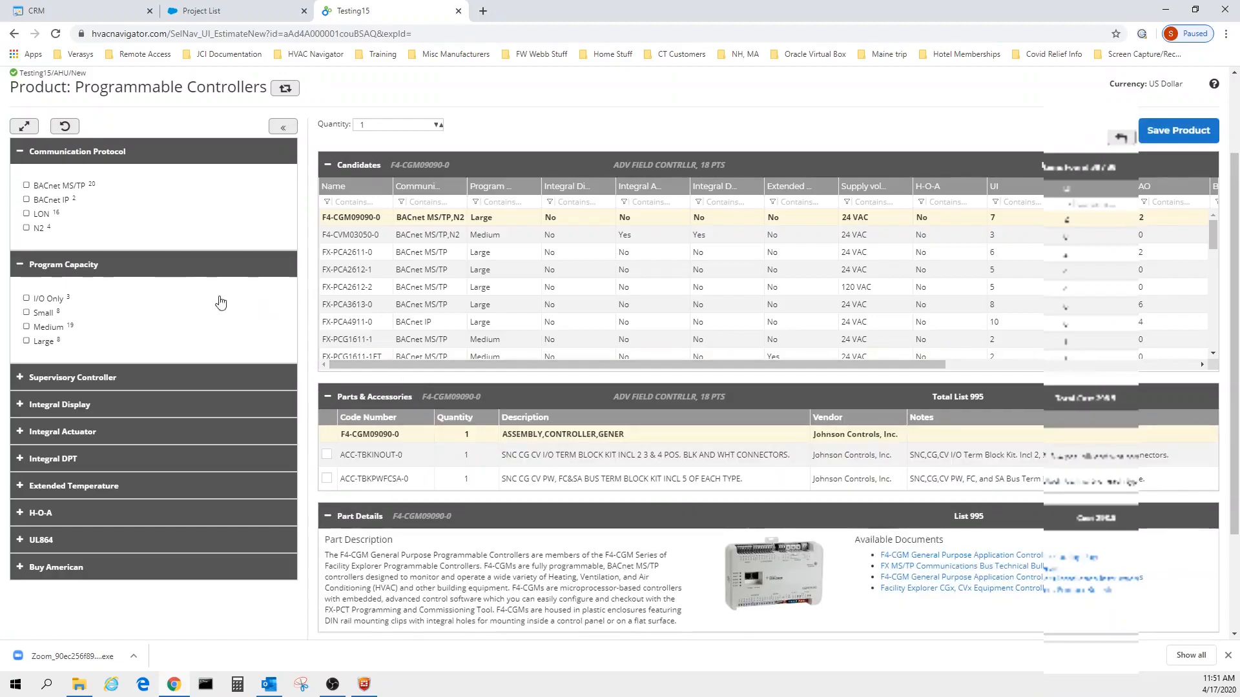
click(26, 186)
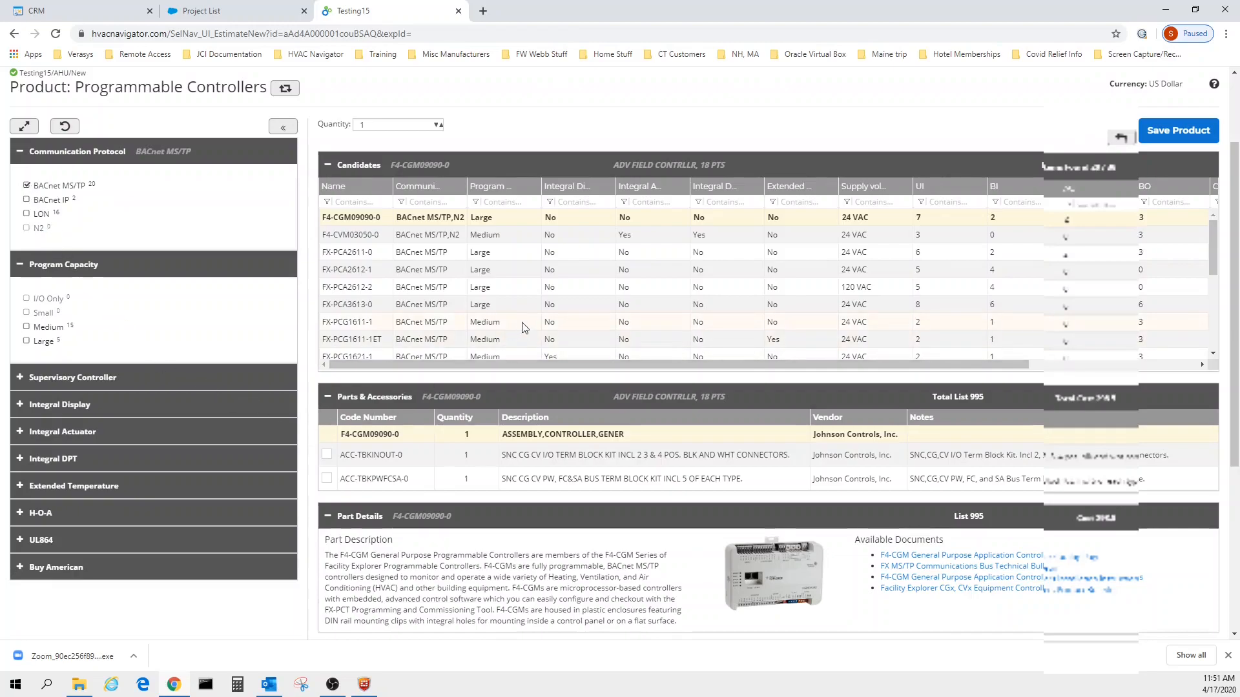
scroll(524, 323, down, 1)
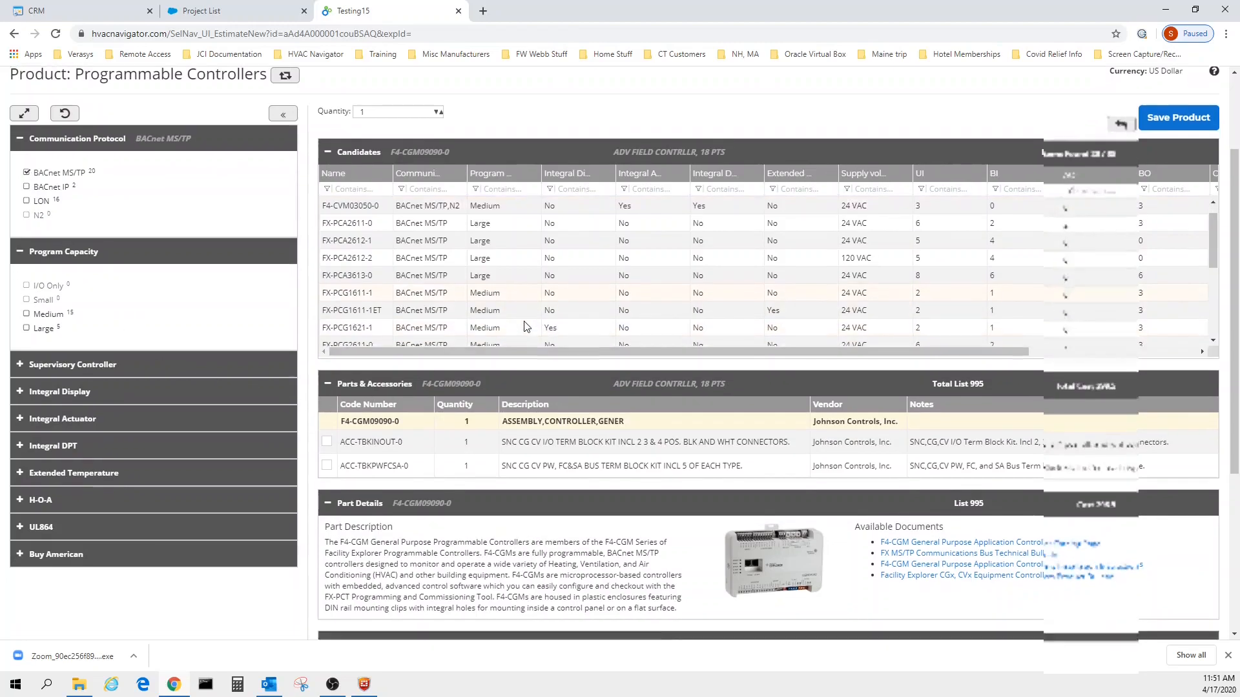
scroll(525, 323, up, 2)
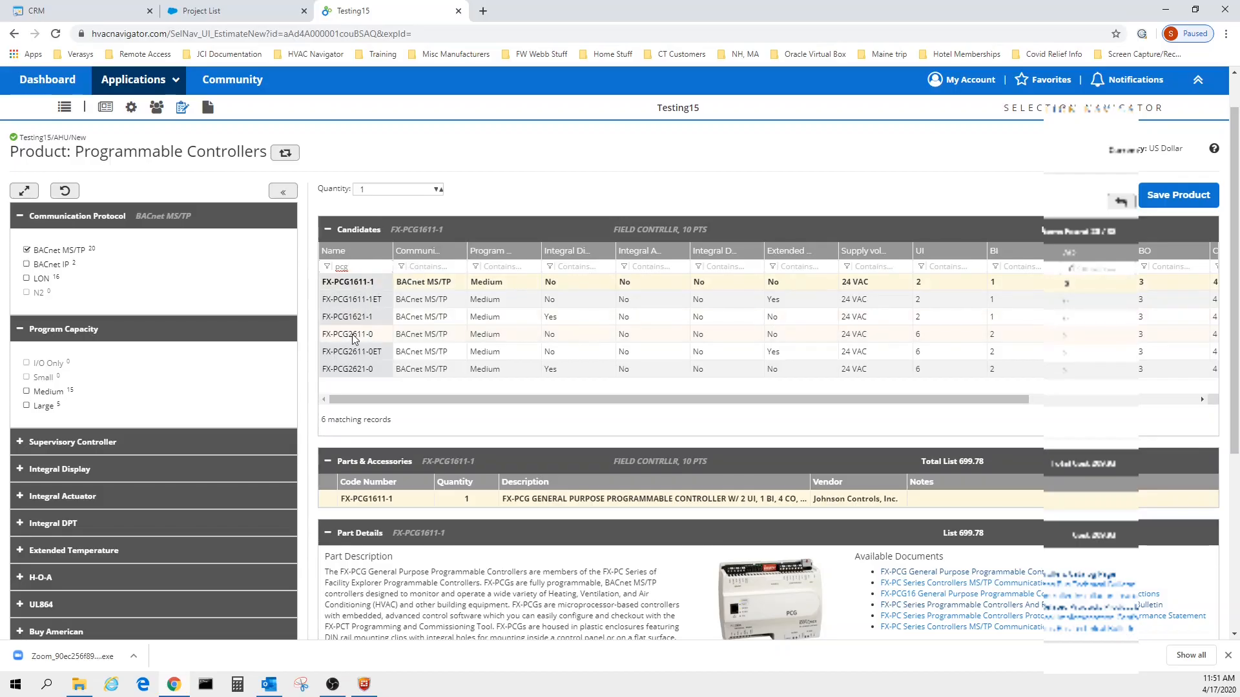
Select the FX-PCG2611-0 controller, save the product and return to the estimate details.
click(354, 335)
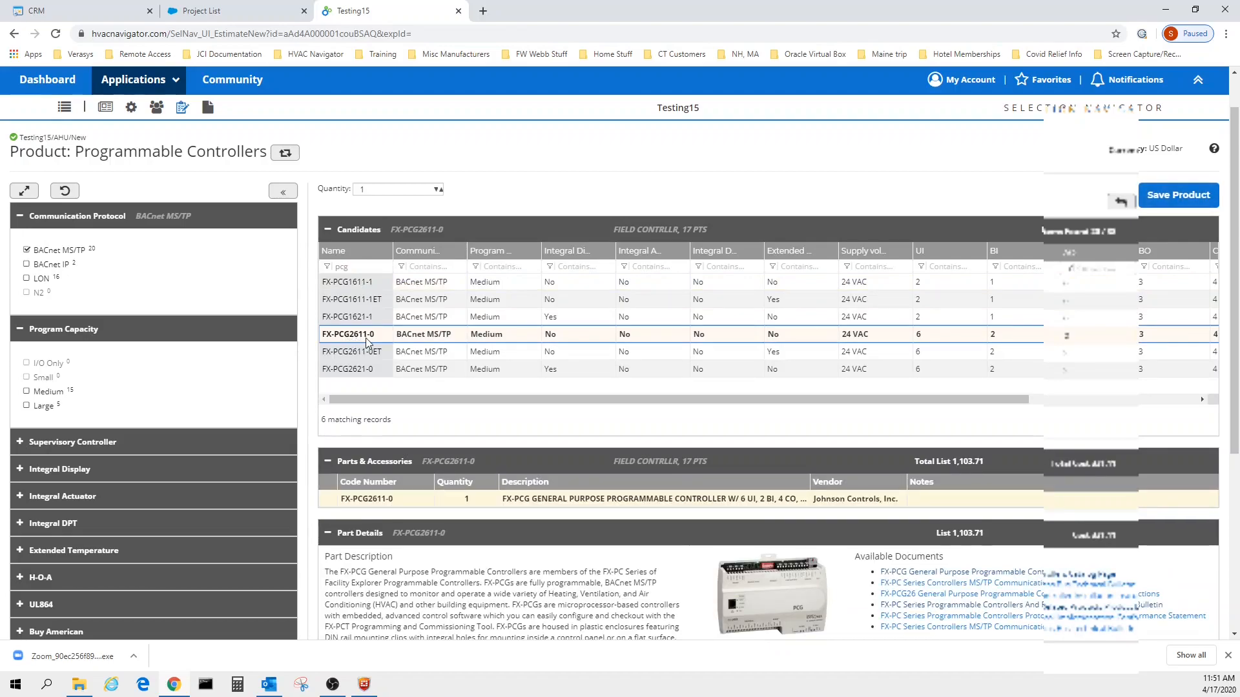
click(1177, 197)
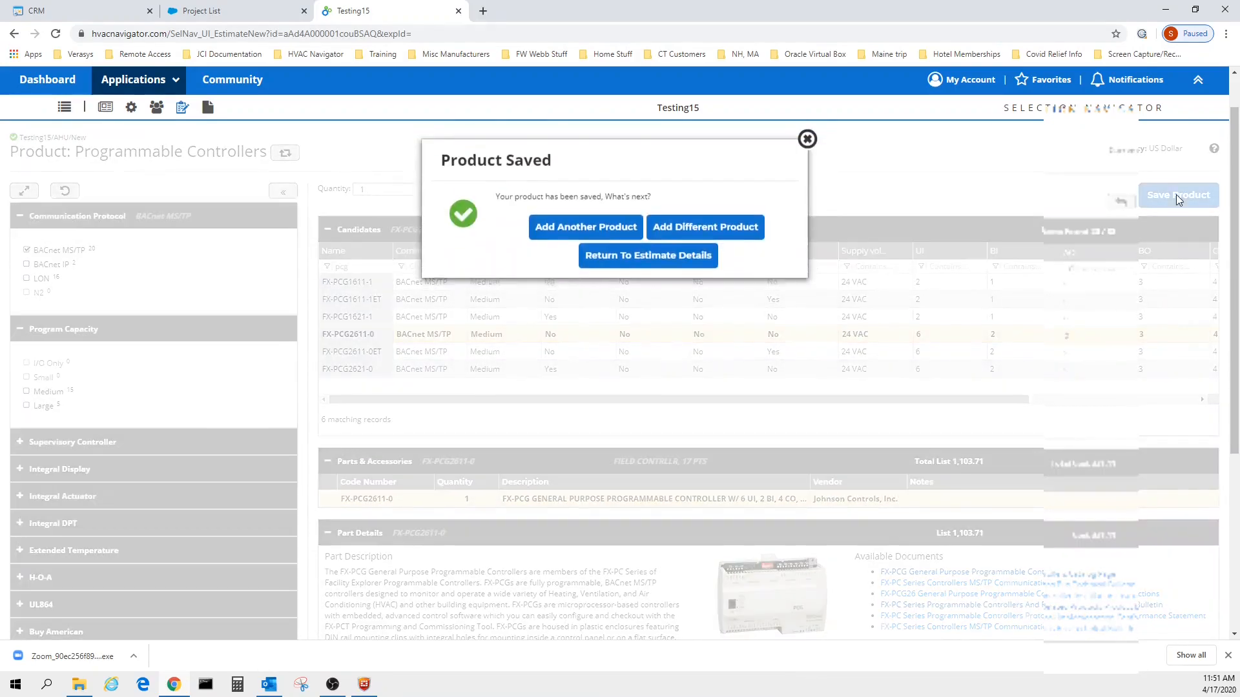
click(674, 268)
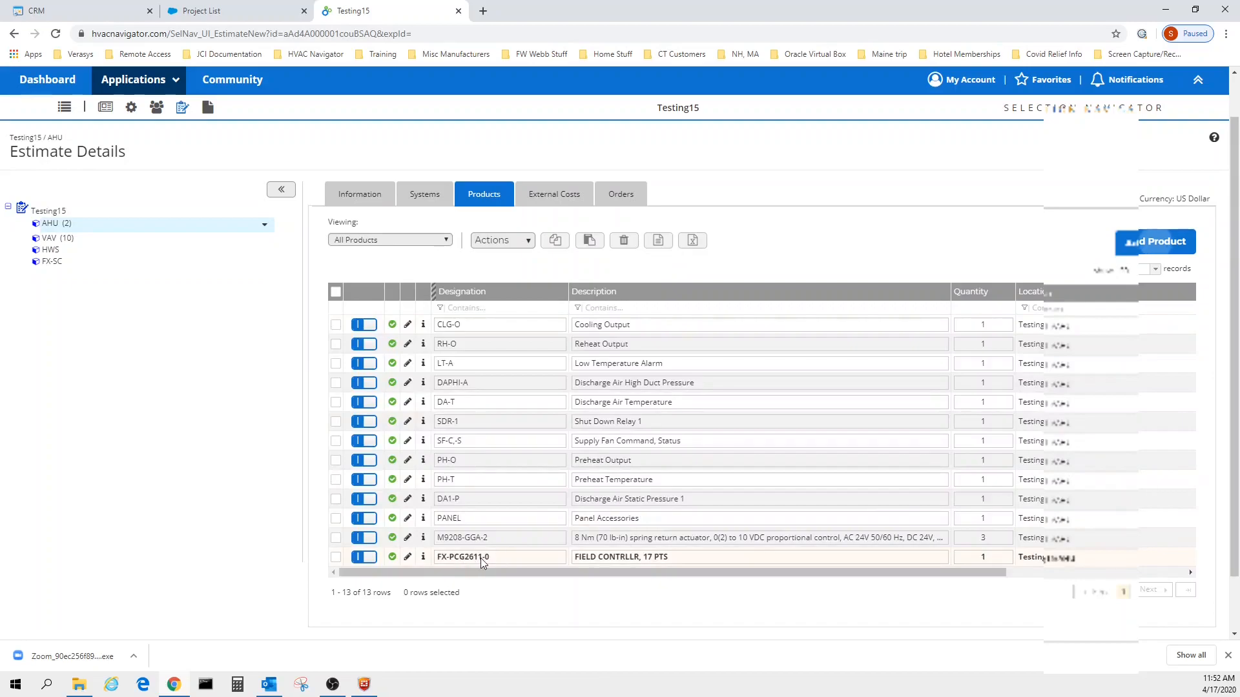
Start a new Power Device product for the AHU and filter it to 120 VAC input and 24 VAC output voltage.
click(1156, 244)
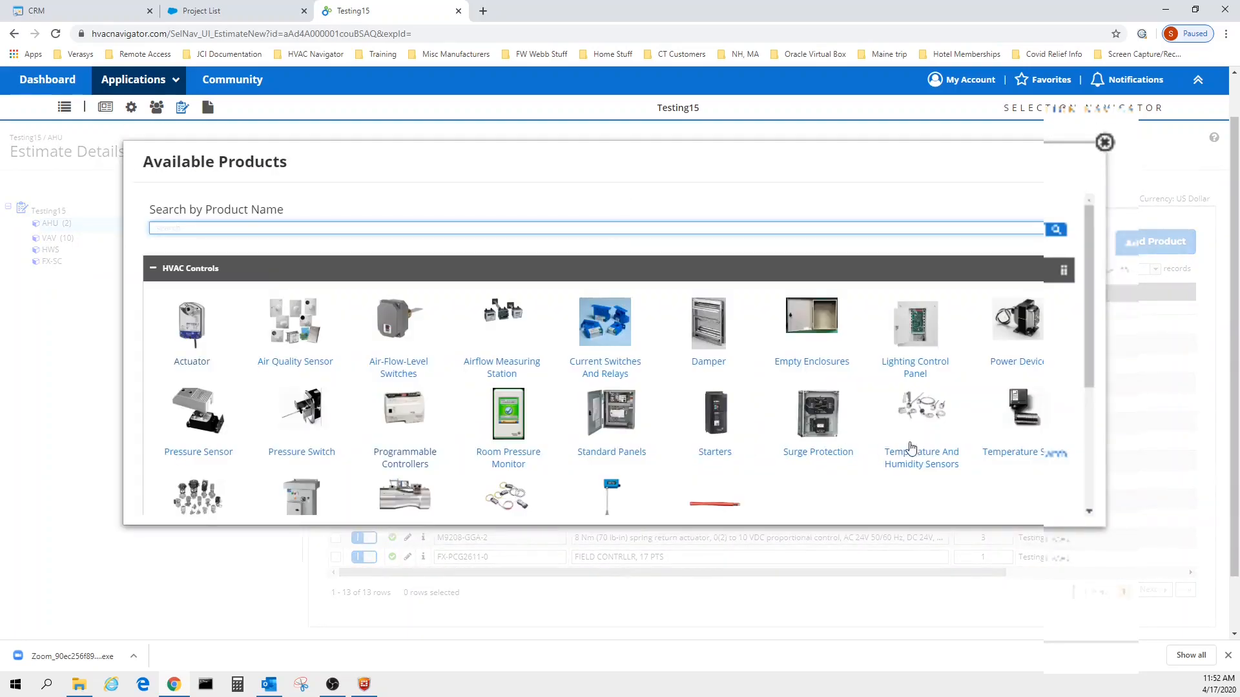
click(1029, 324)
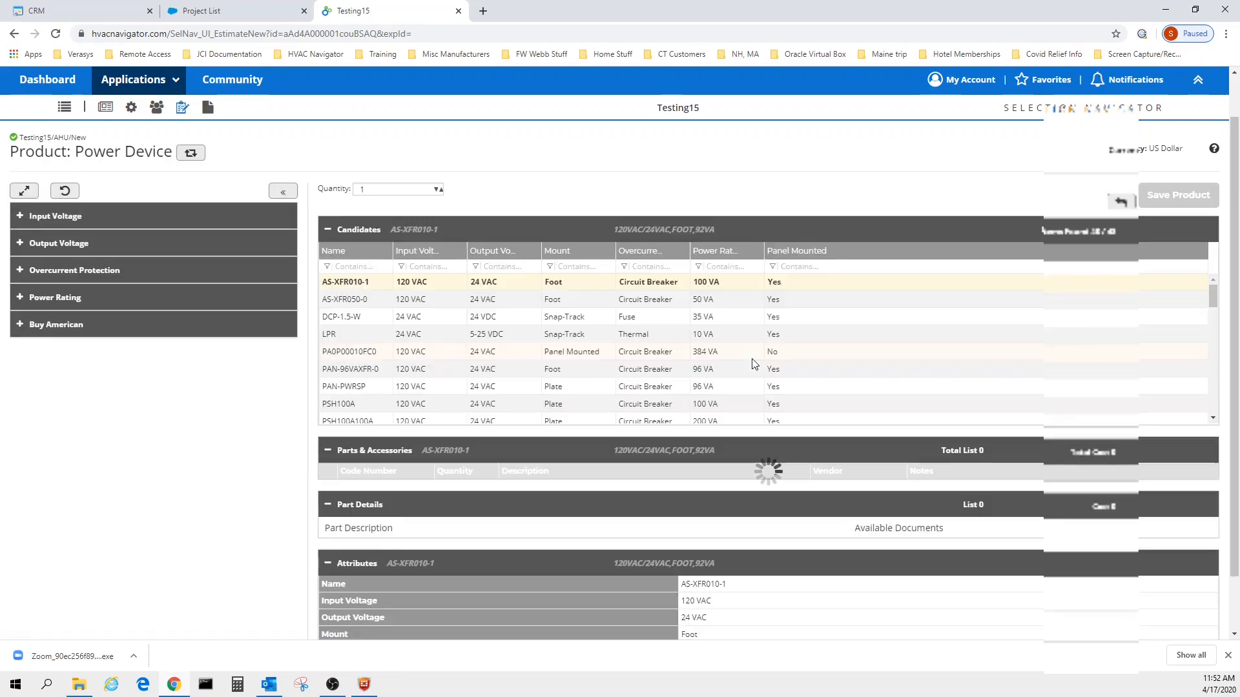
click(22, 217)
click(27, 264)
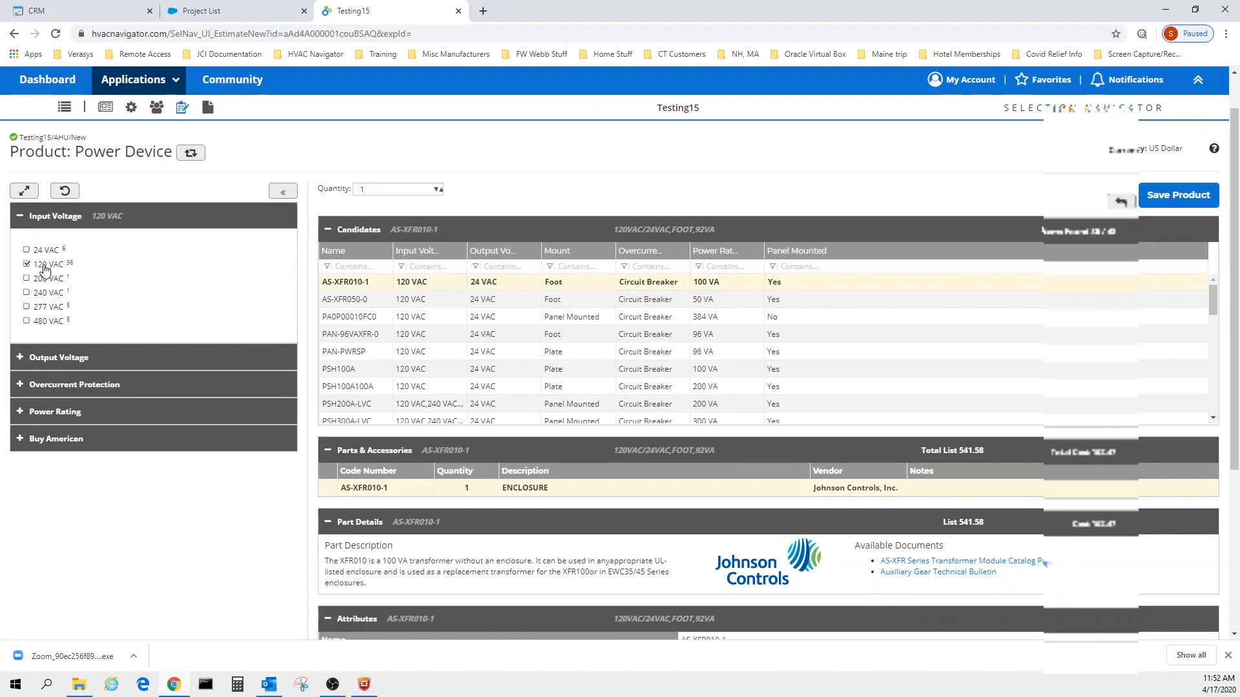
click(19, 220)
click(19, 244)
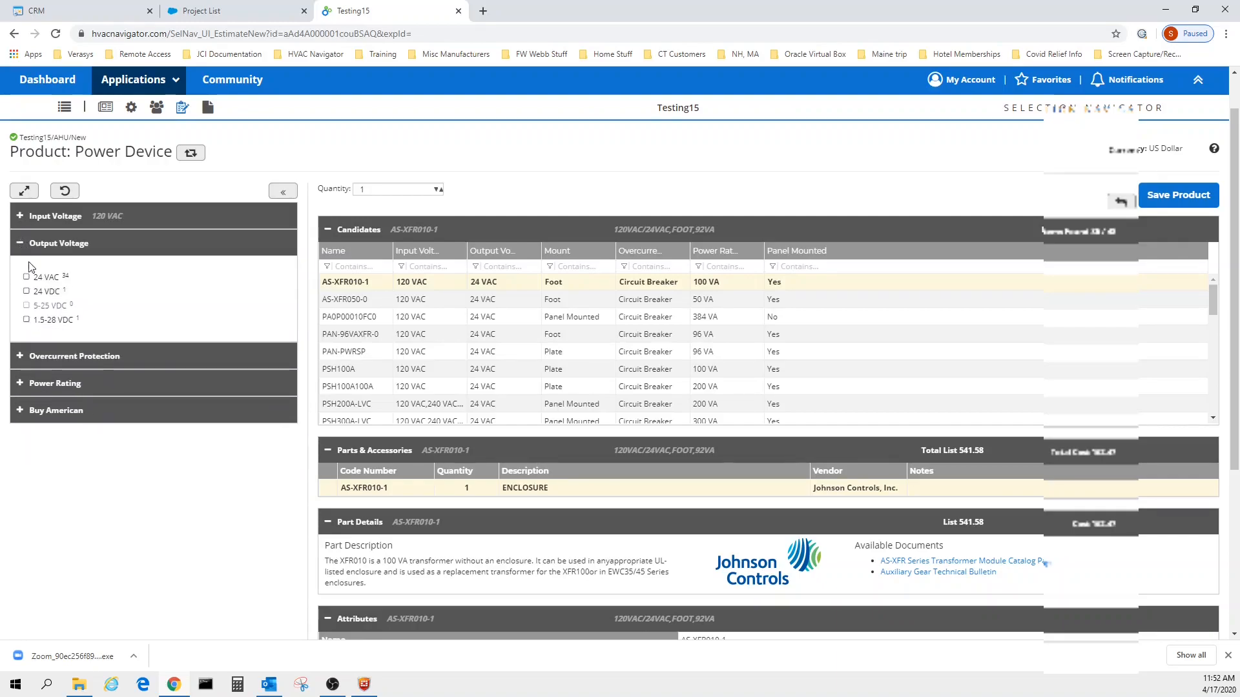
click(44, 282)
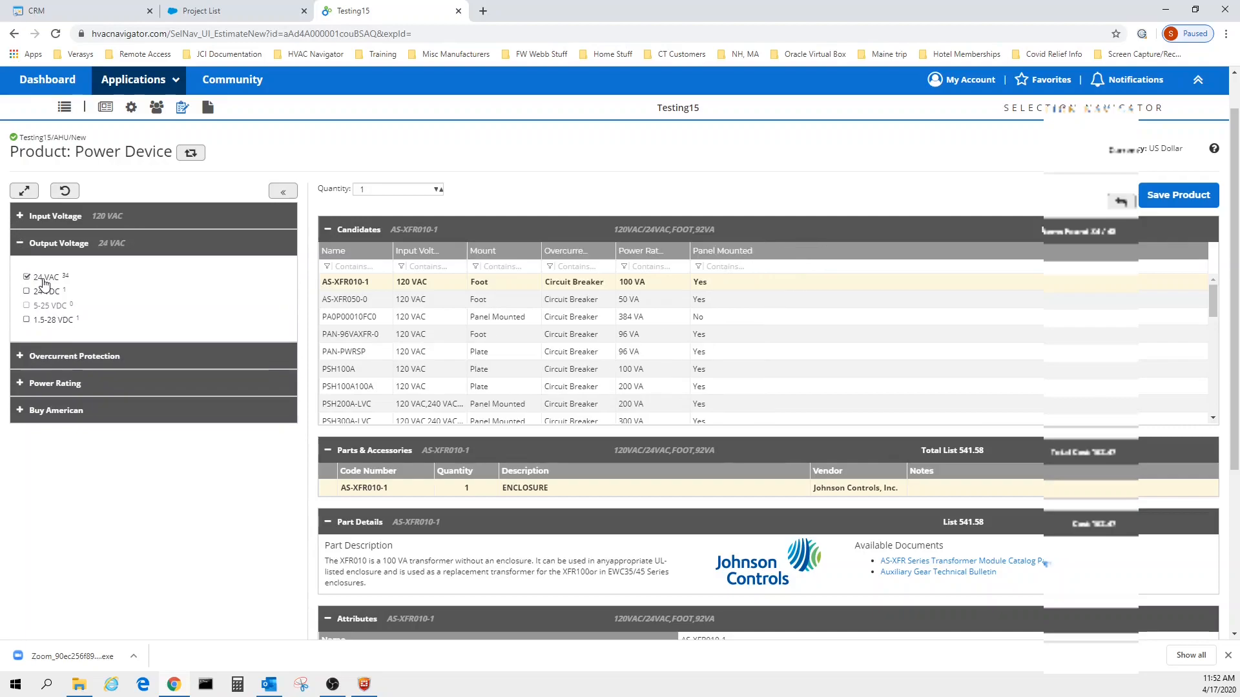
click(20, 245)
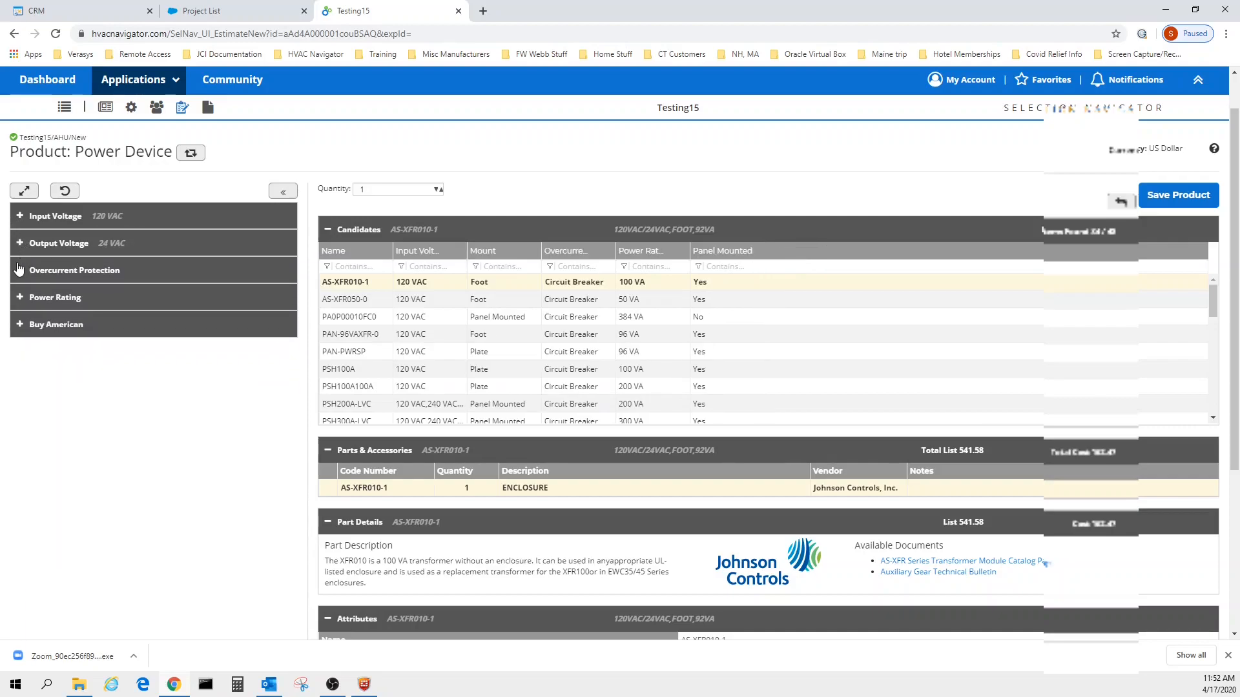
Narrow the power devices to circuit breaker overcurrent protection and a 75 VA power rating.
click(20, 273)
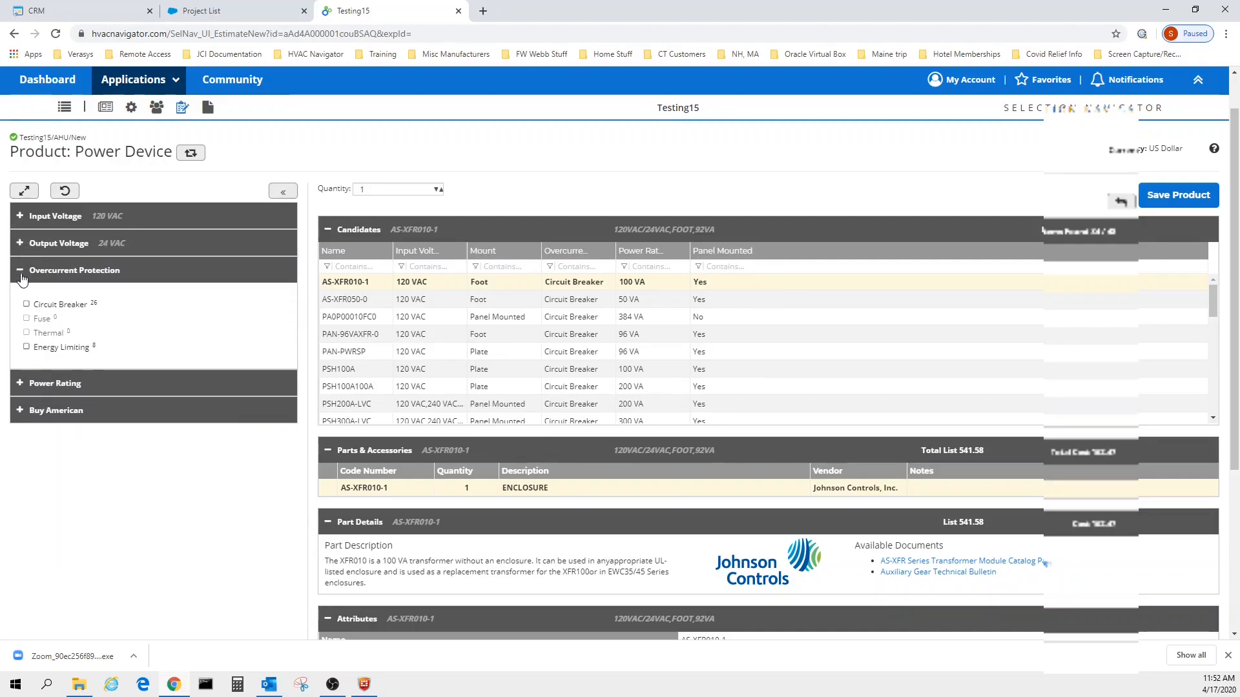
click(51, 309)
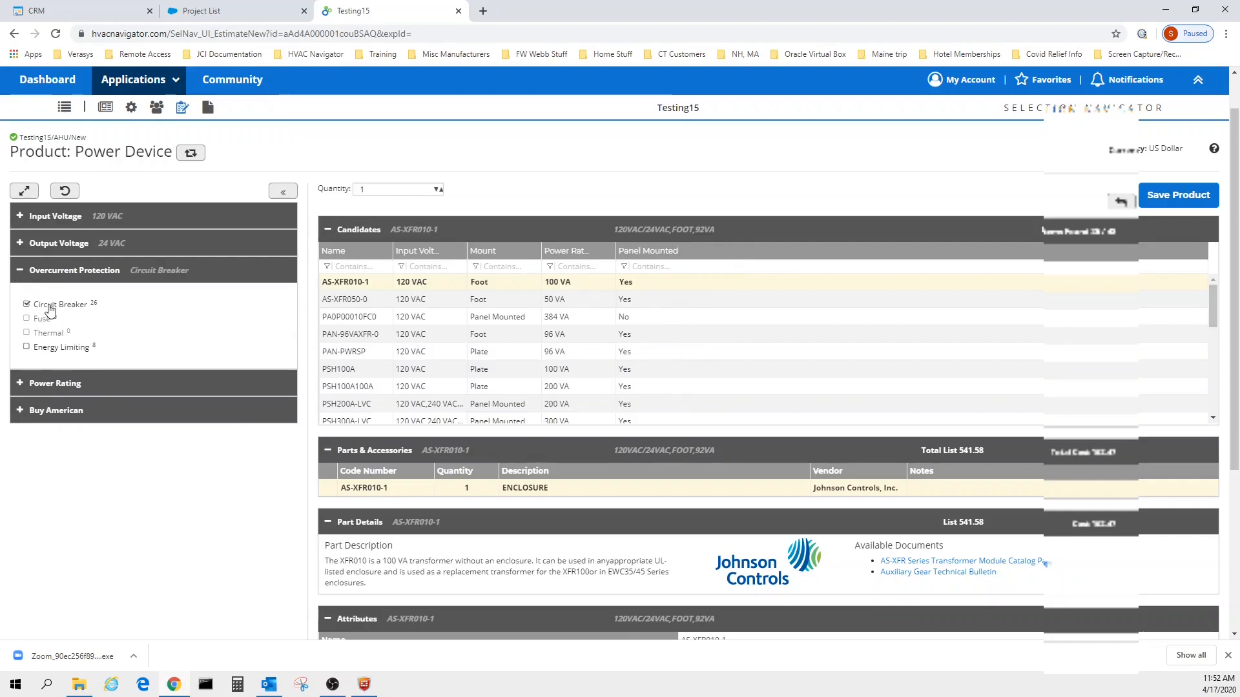
click(20, 274)
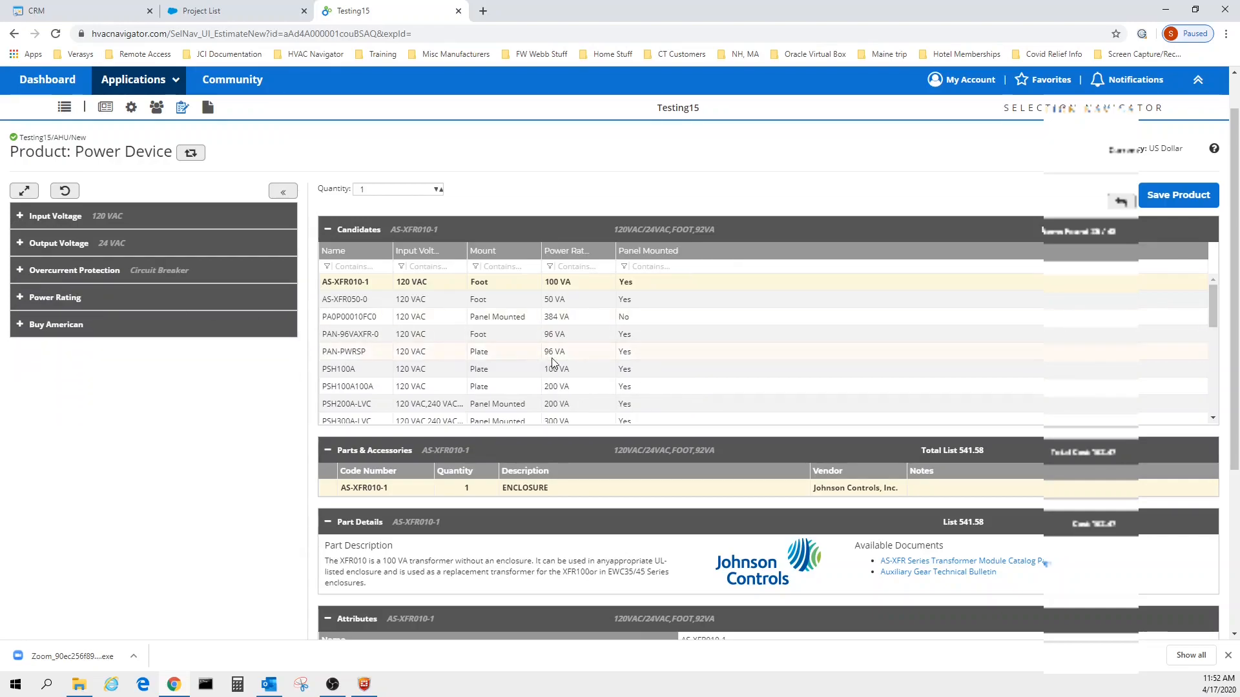
click(60, 299)
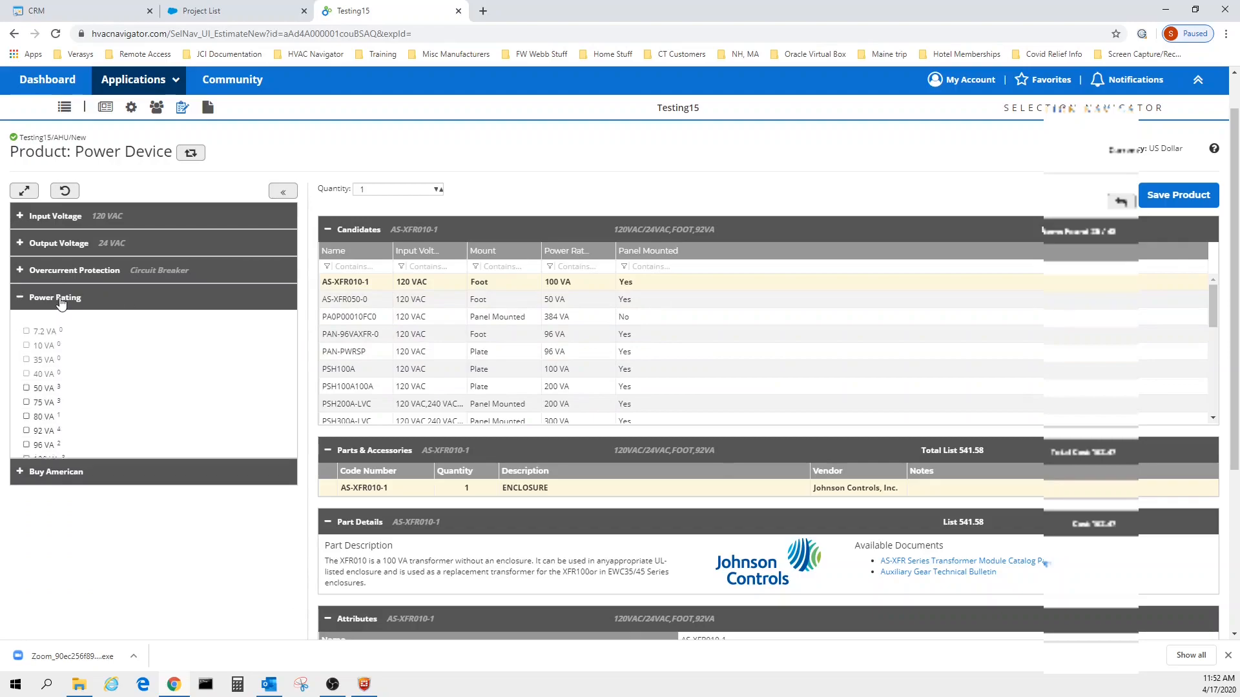
click(41, 403)
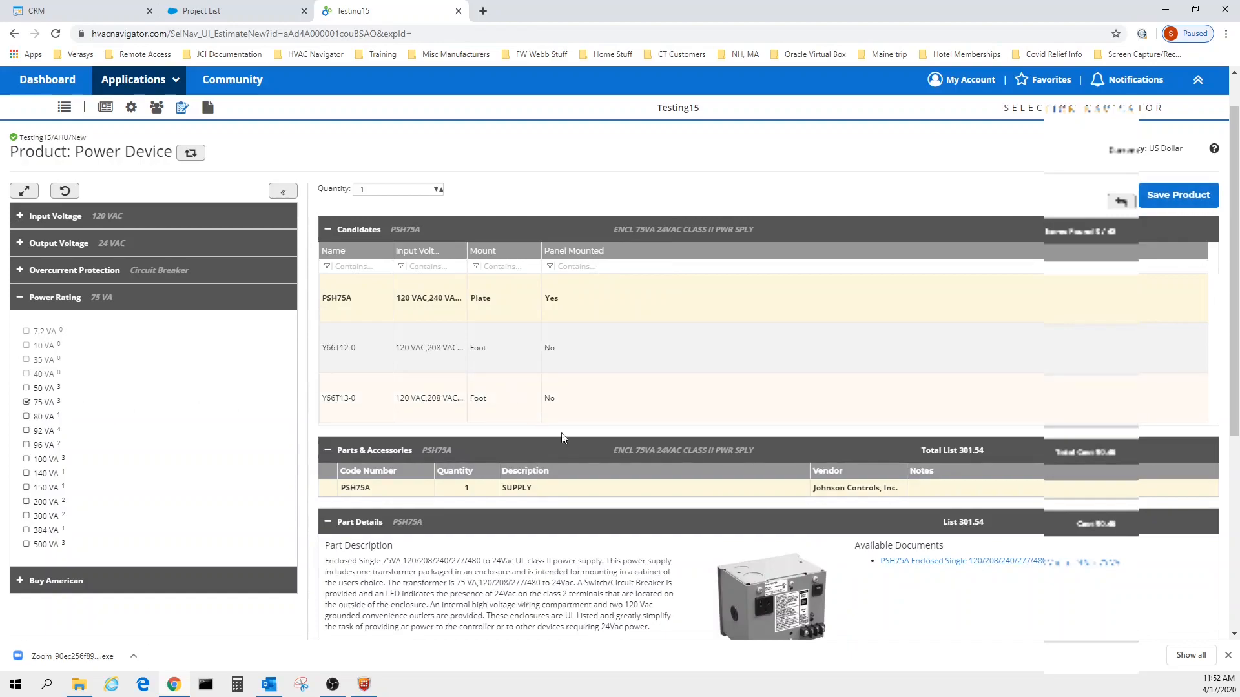
Review the PSH75A power supply, save it as a product and return to the estimate details.
scroll(860, 523, down, 1)
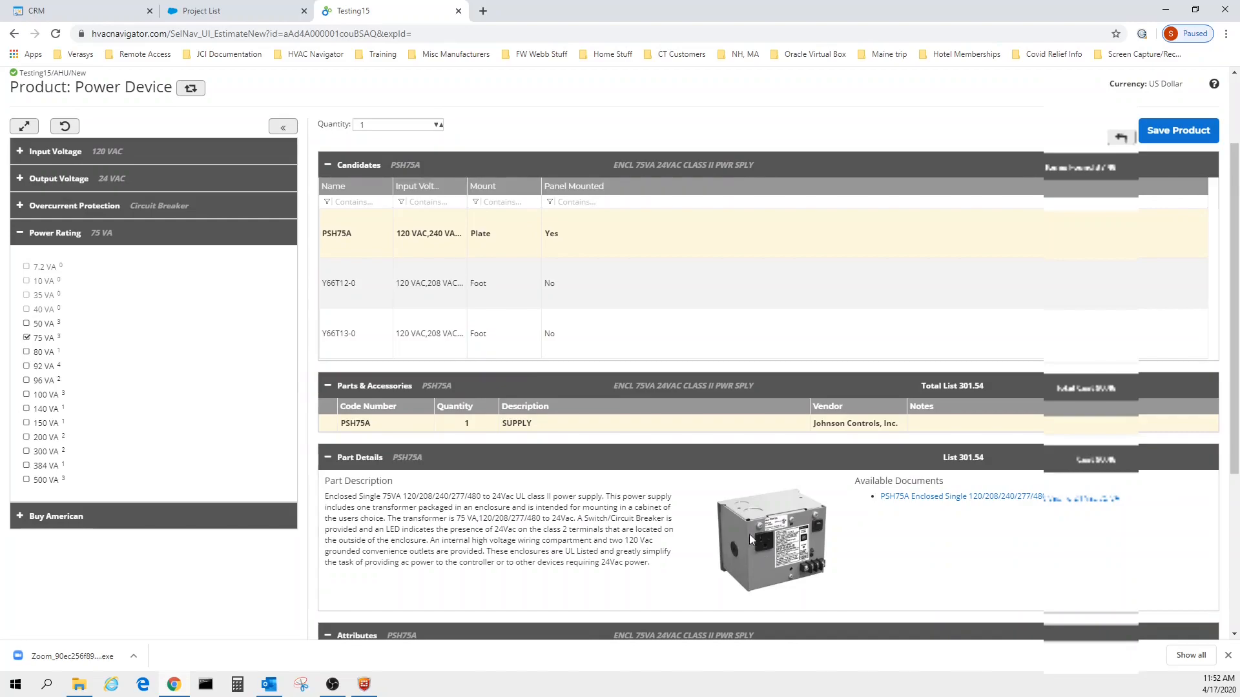
scroll(763, 547, up, 2)
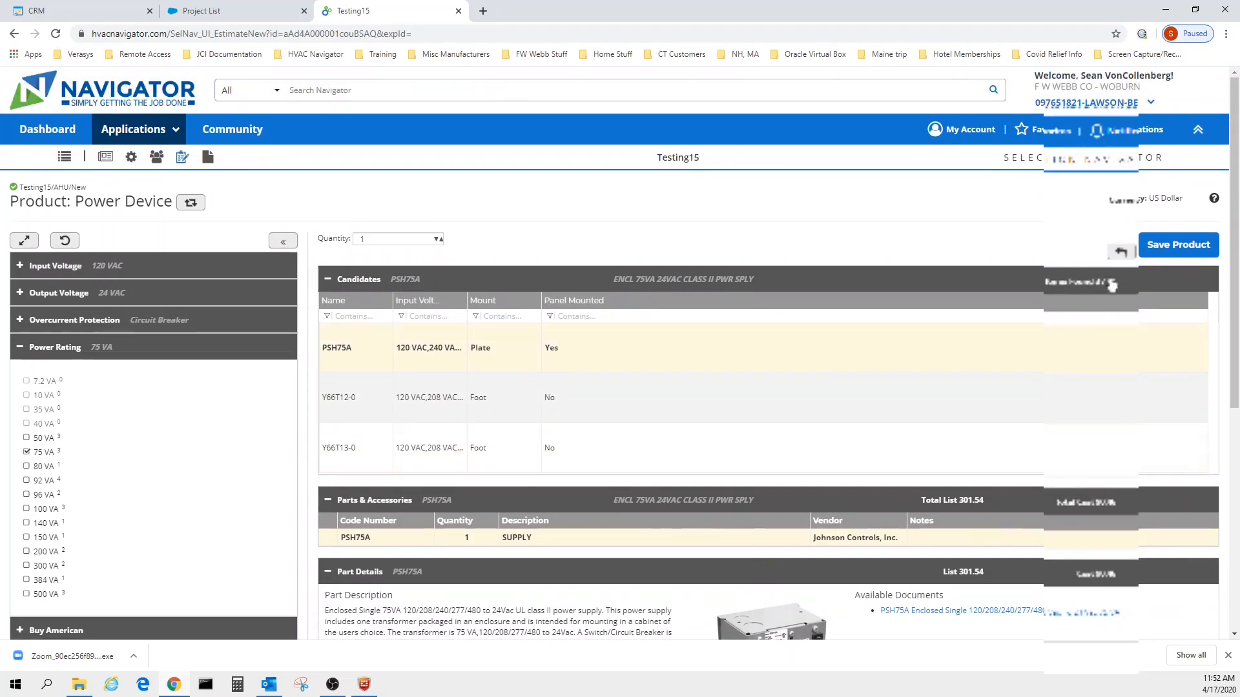
click(1173, 249)
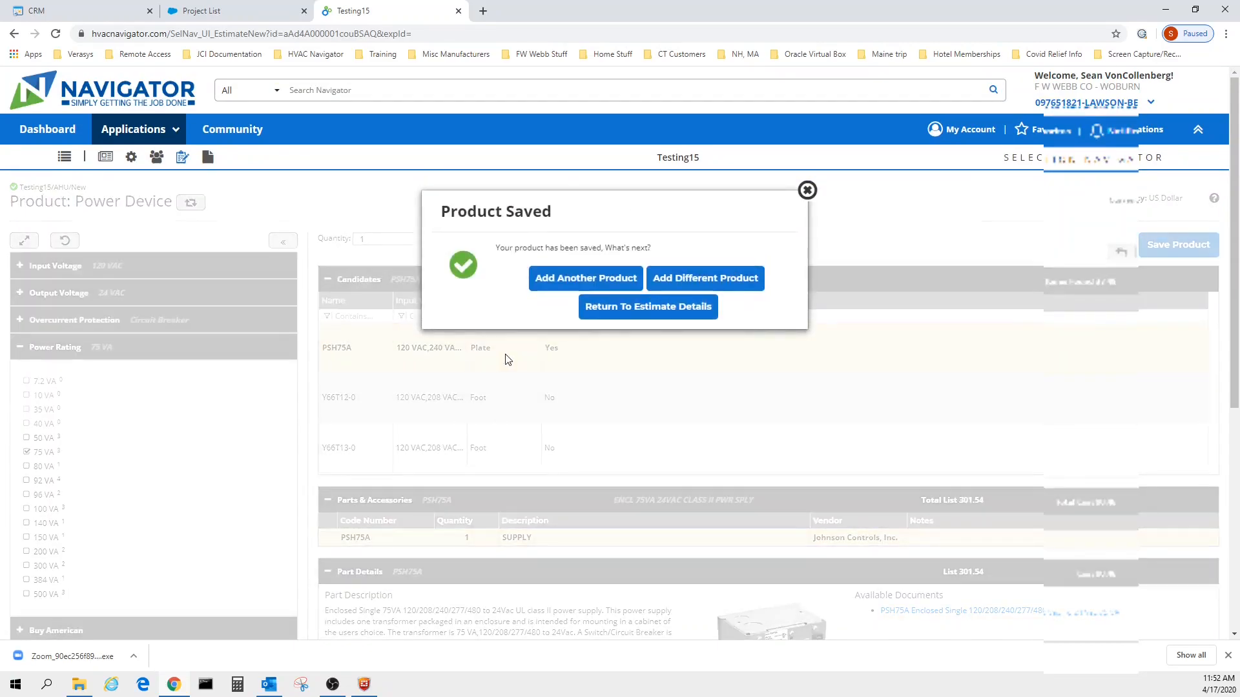
click(643, 315)
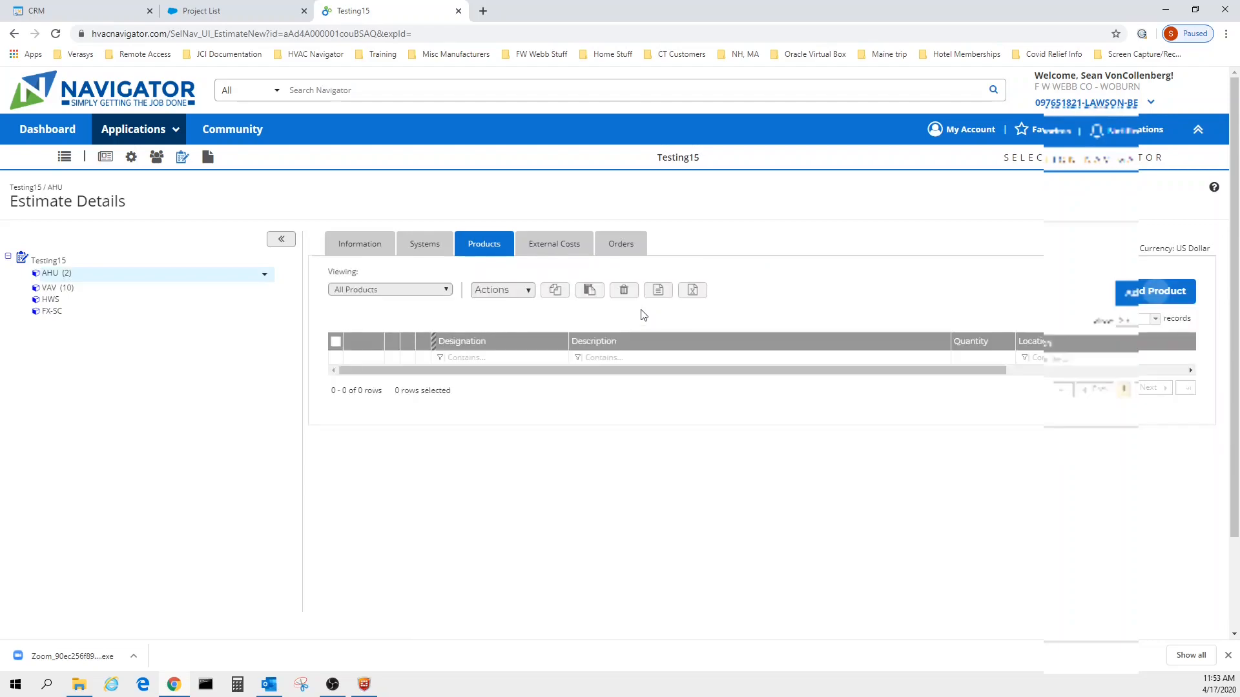
Start a new Empty Enclosures product for the AHU and filter it to the Enclosure type in size 16X20.
scroll(643, 408, down, 1)
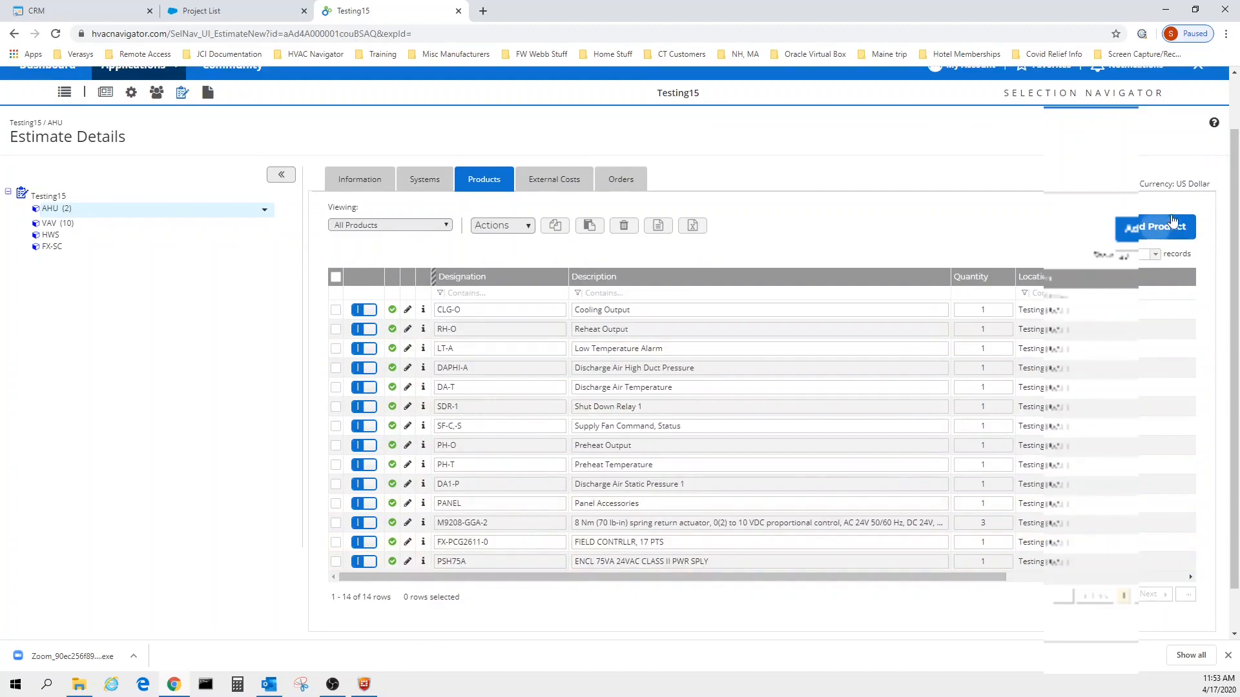
click(1154, 229)
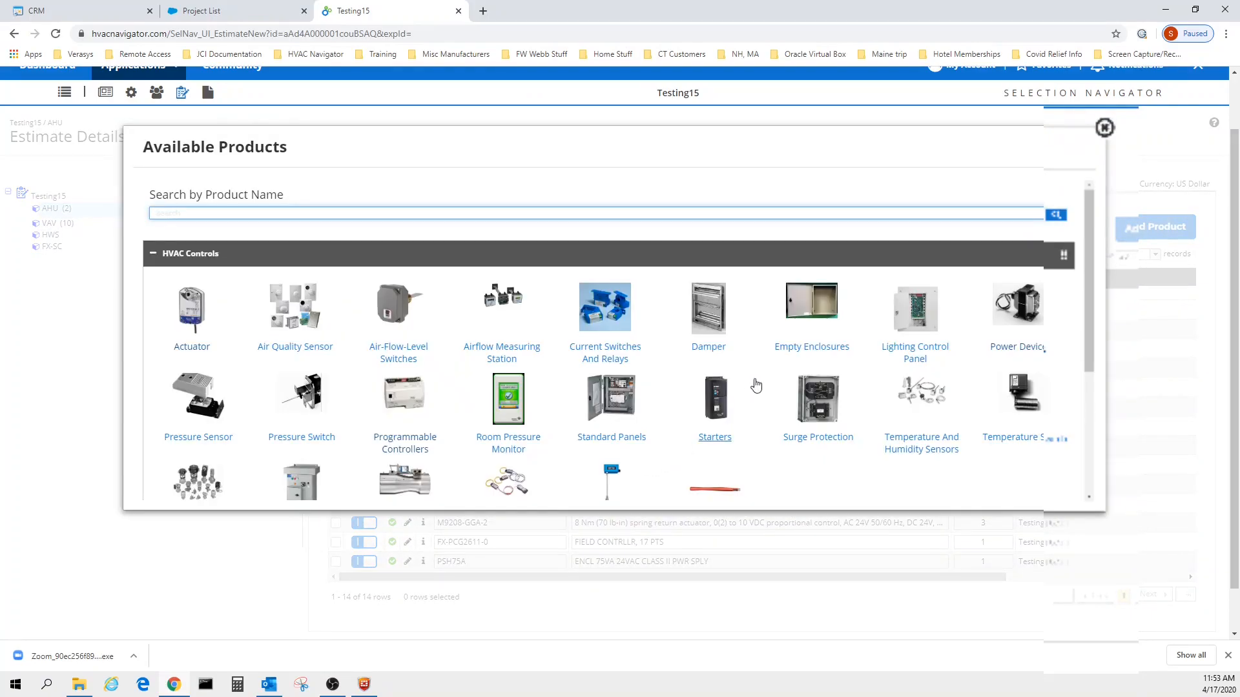
click(798, 352)
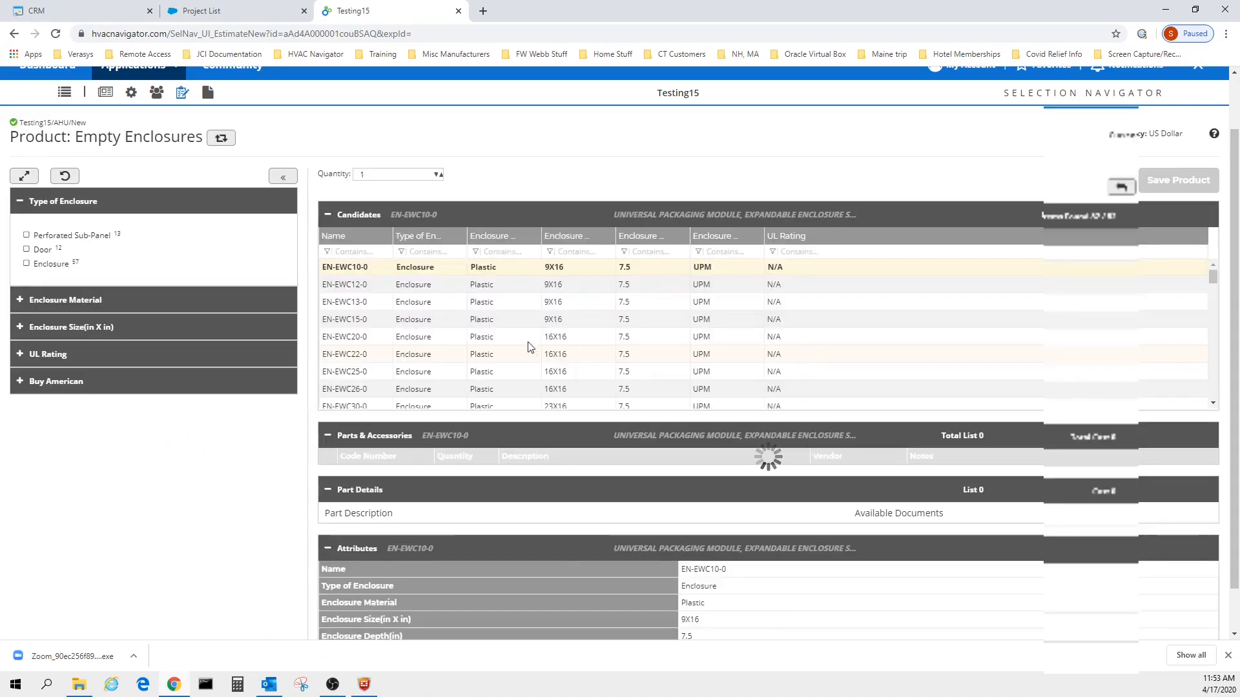
click(27, 264)
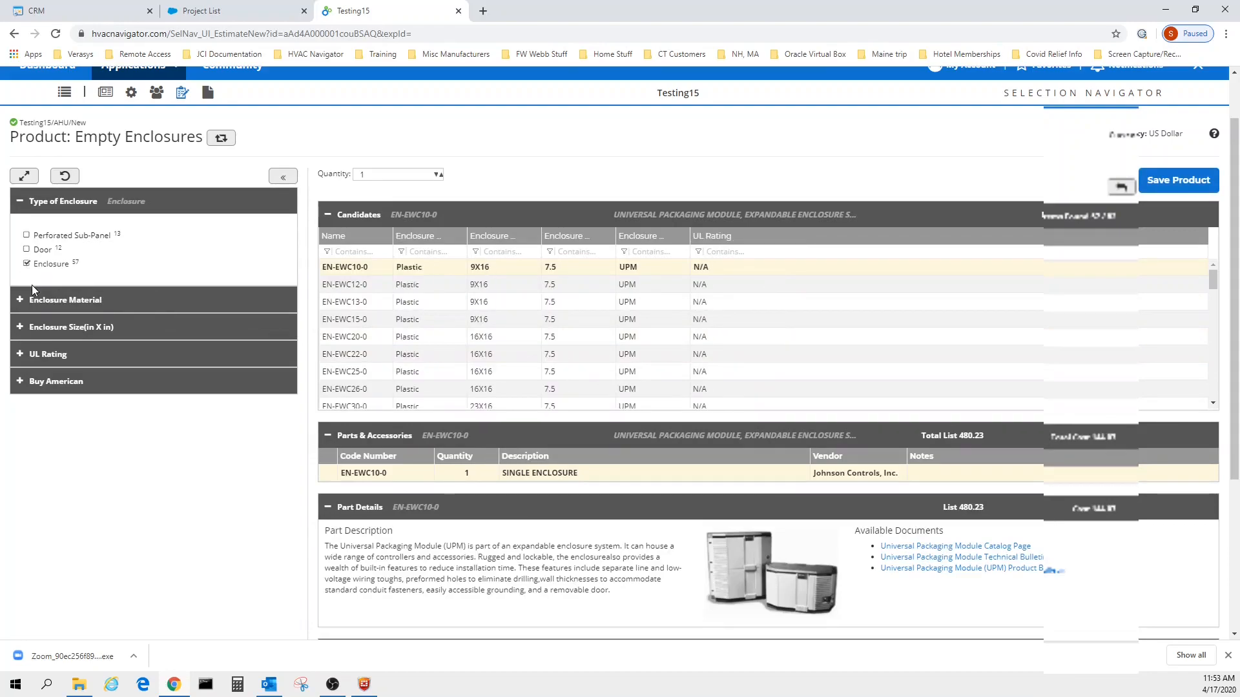
click(21, 302)
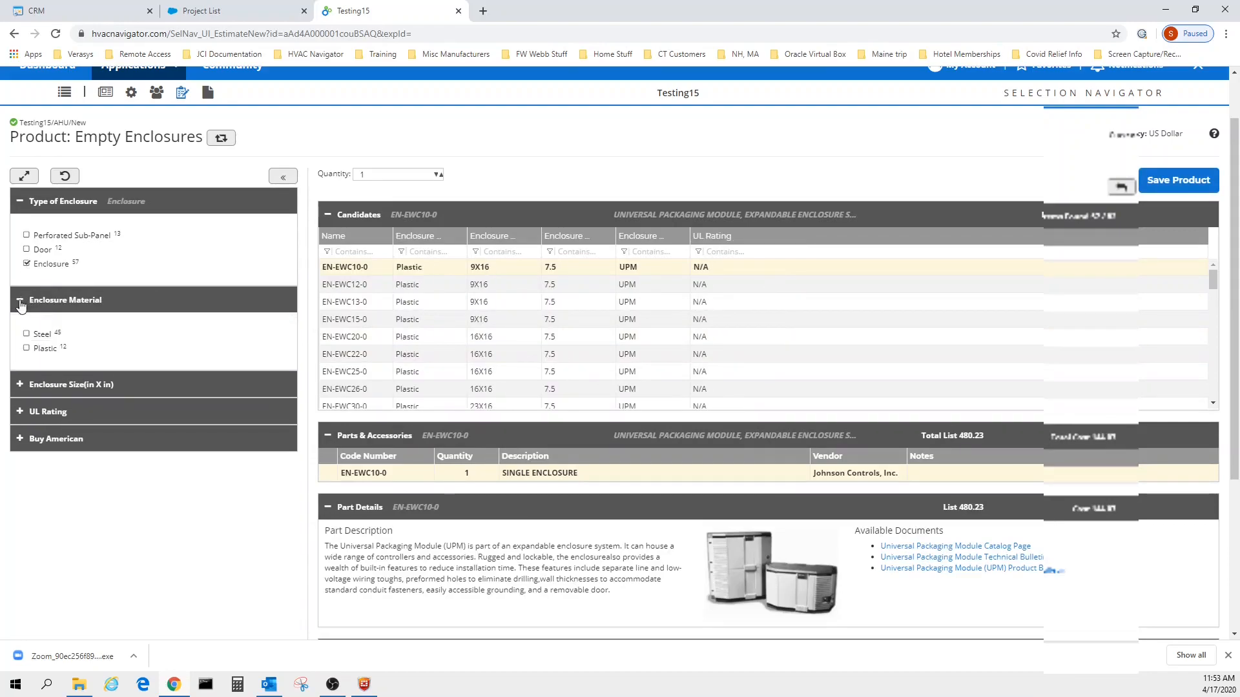
click(21, 386)
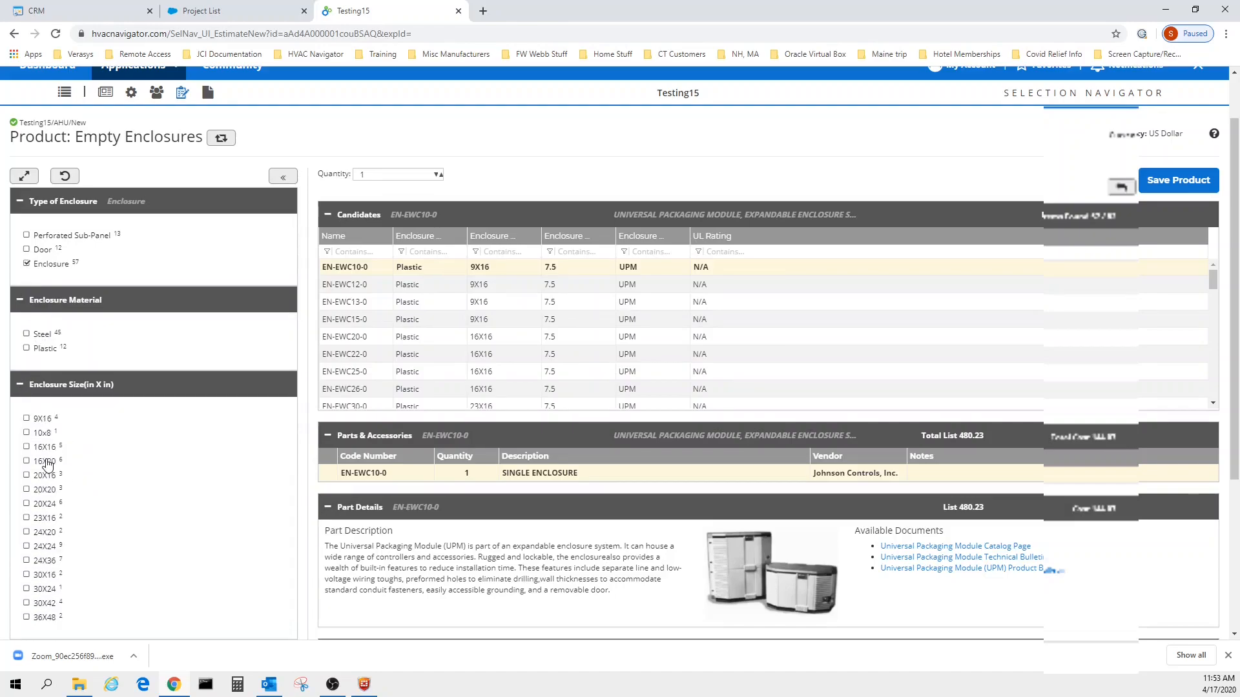
click(27, 461)
click(20, 385)
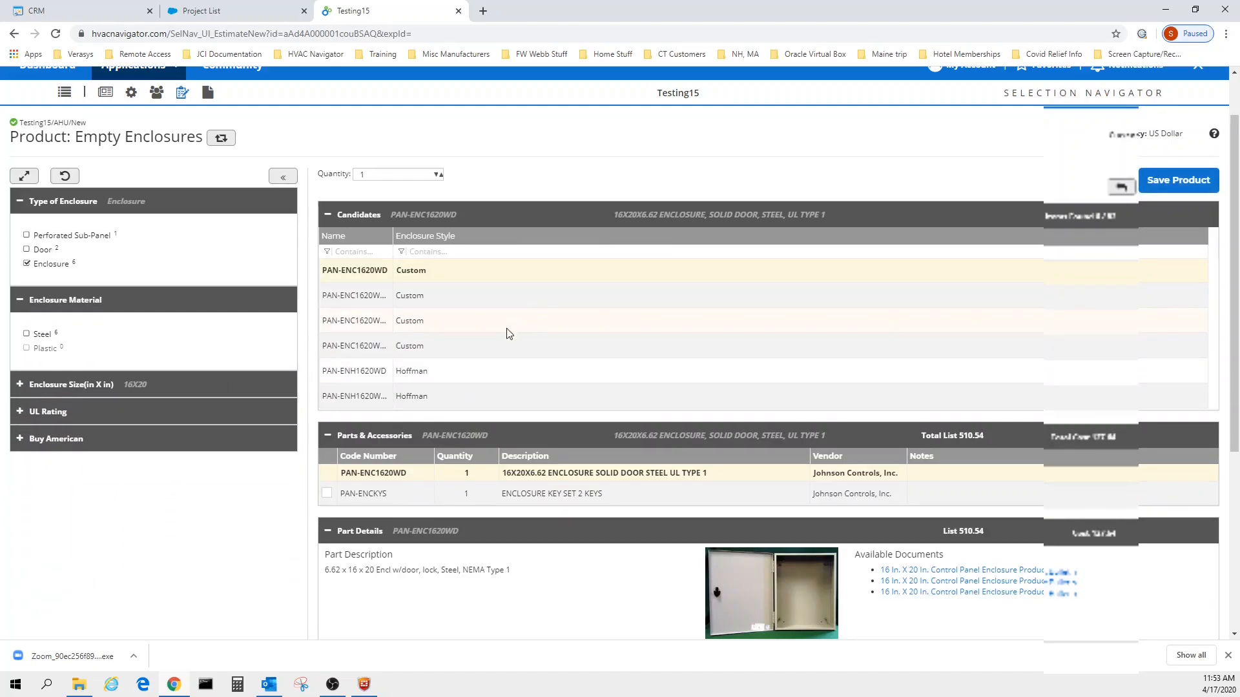
Select the Hoffman enclosure PAN-ENH1620WD without accessories, save the product and return to the estimate details.
click(348, 371)
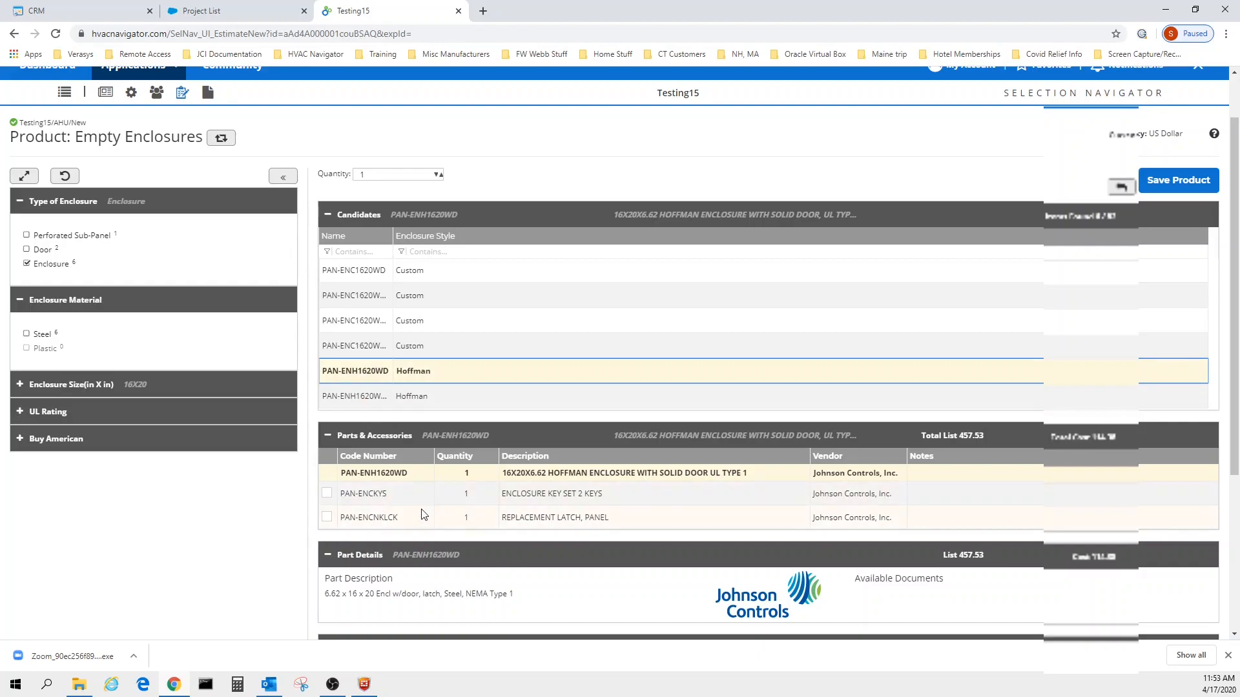
click(1172, 183)
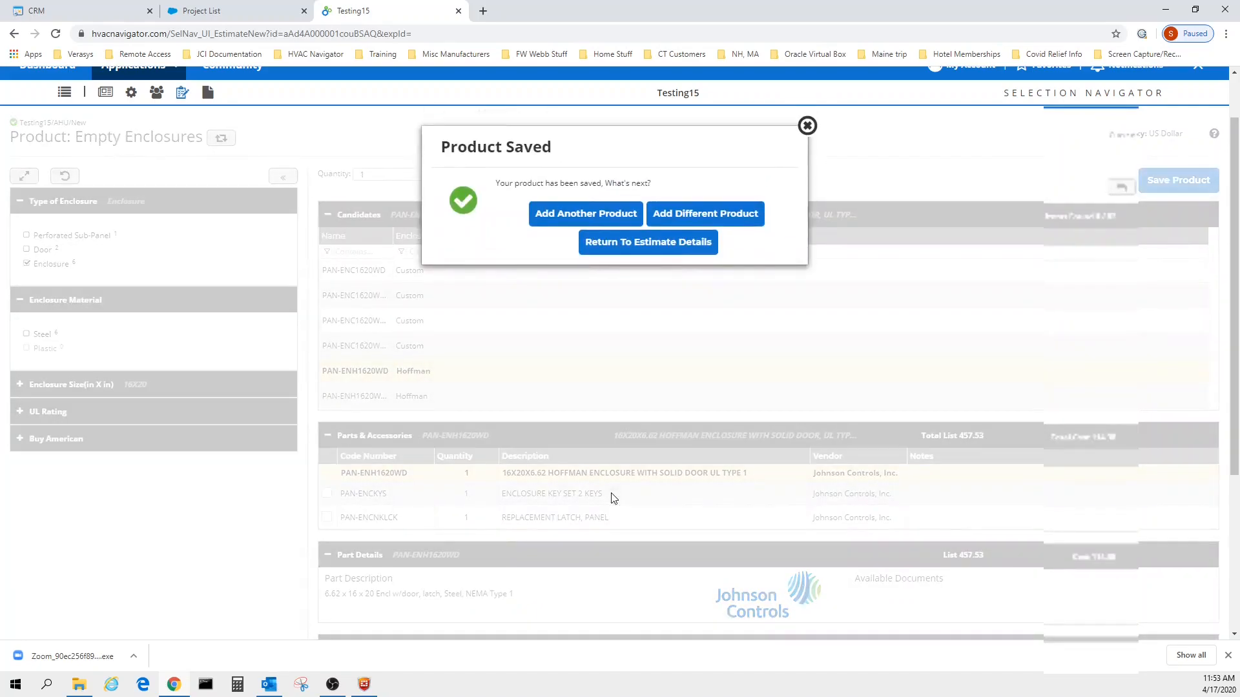
click(658, 248)
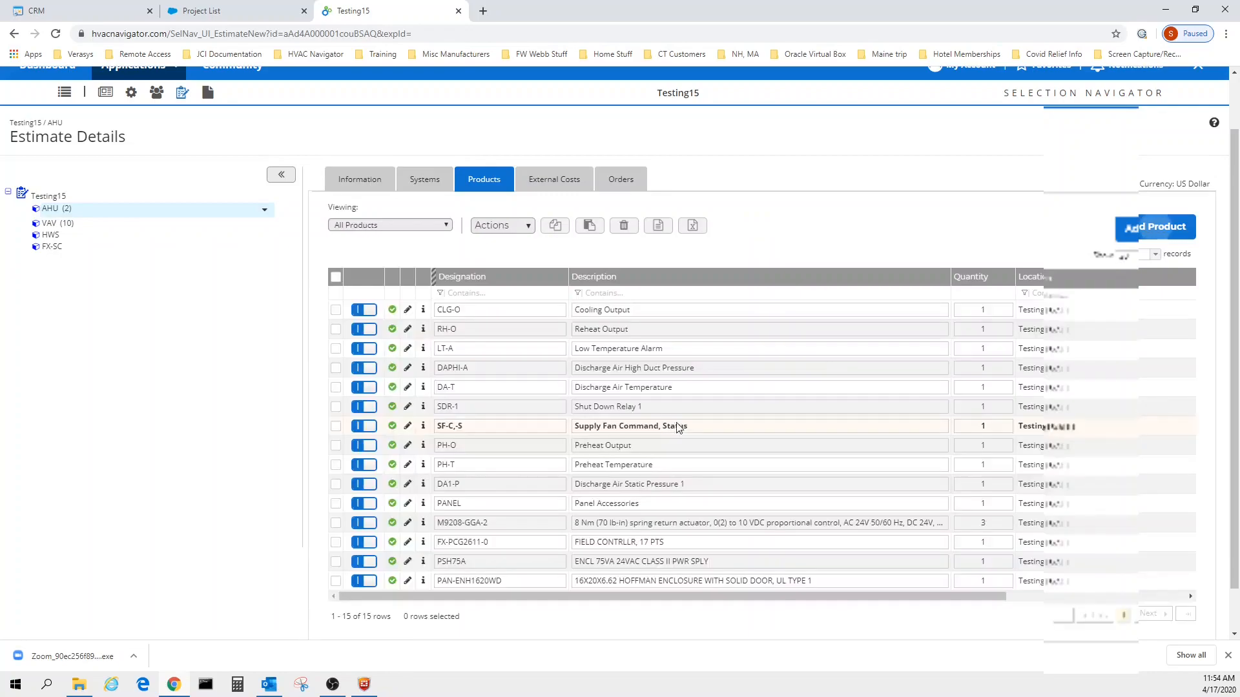
Start a new Empty Enclosures product for the AHU and filter it to Perforated Sub-Panel in size 16X20.
click(1154, 229)
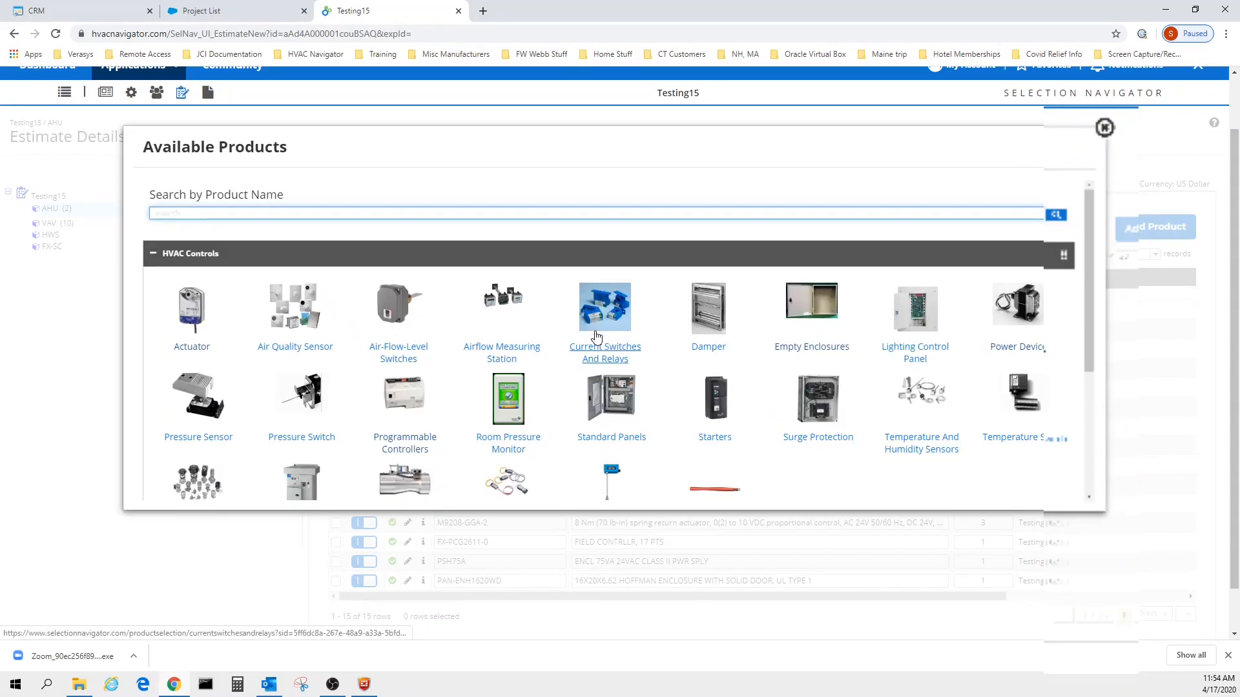
click(812, 347)
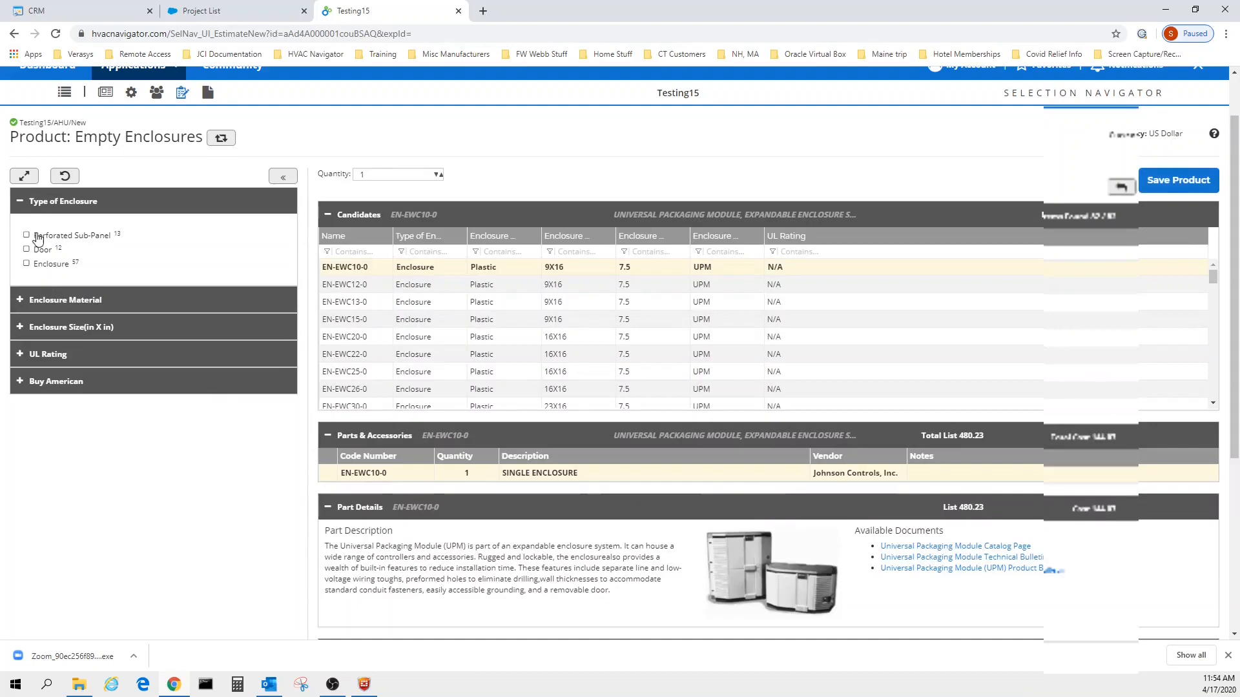
click(27, 236)
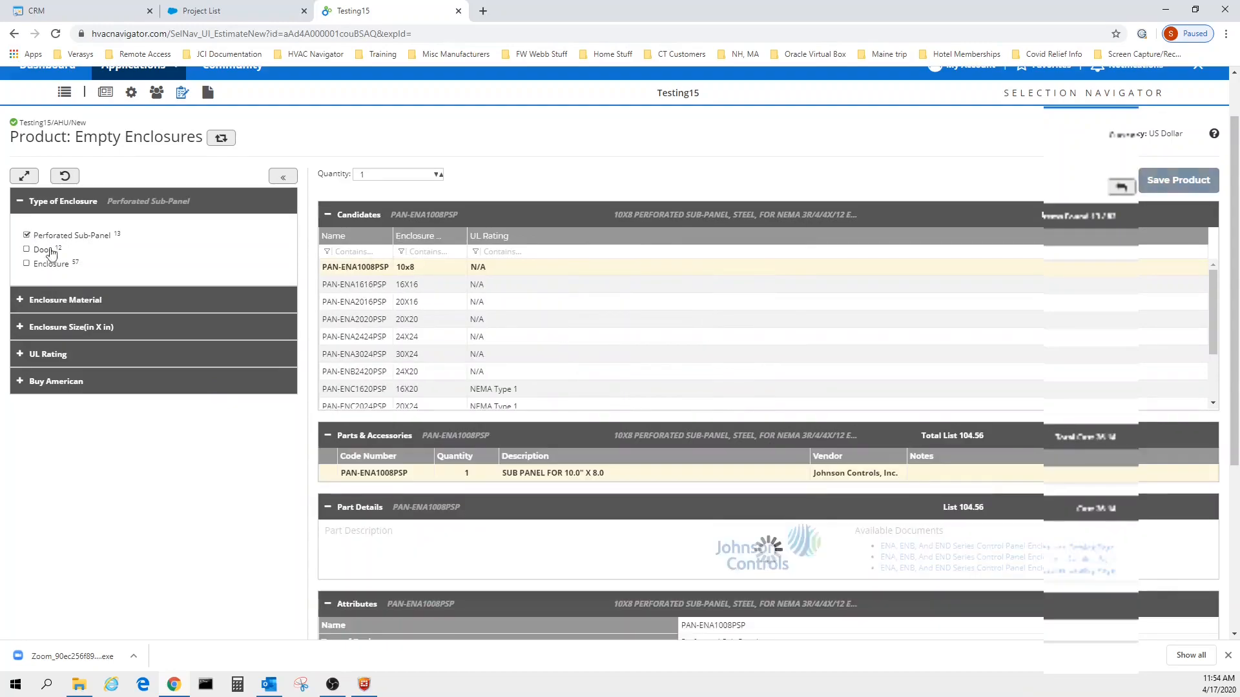
click(16, 304)
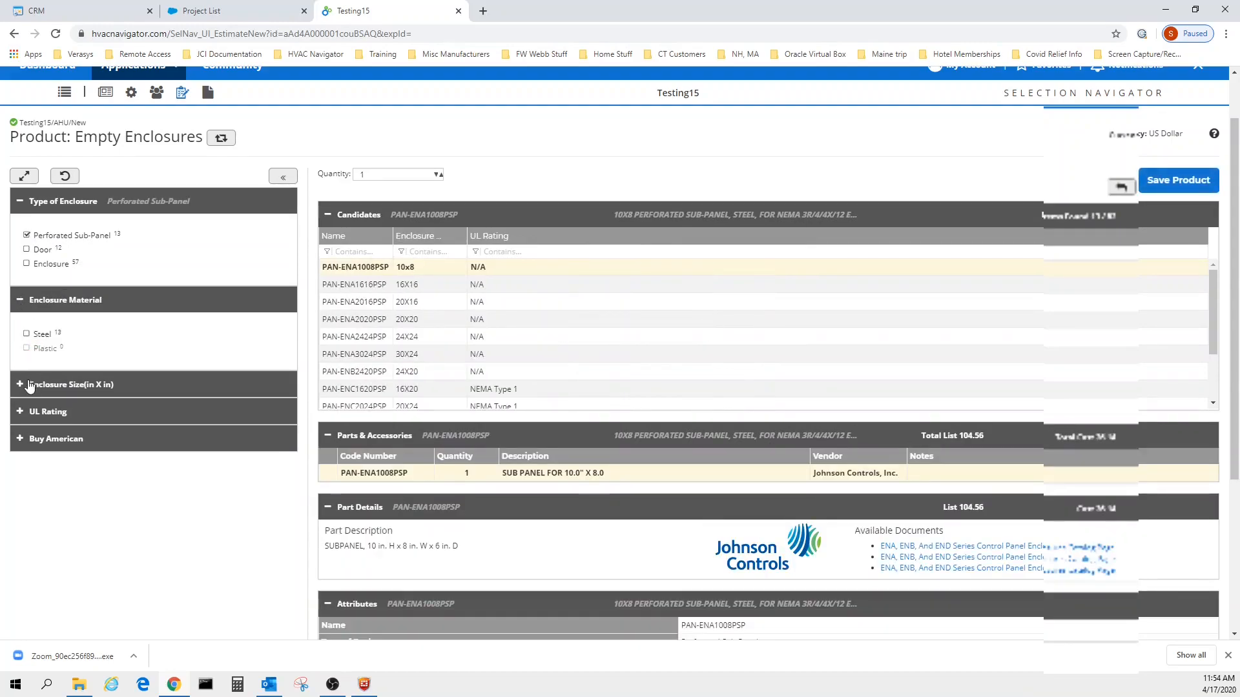
click(21, 386)
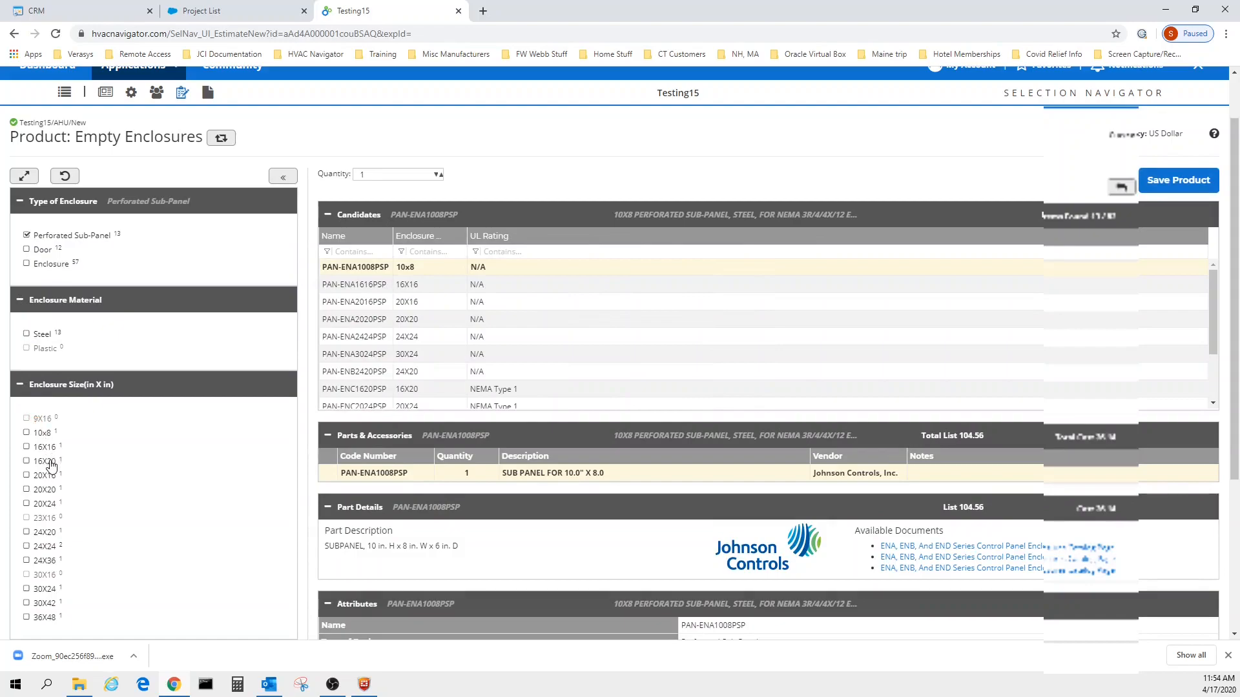
click(51, 463)
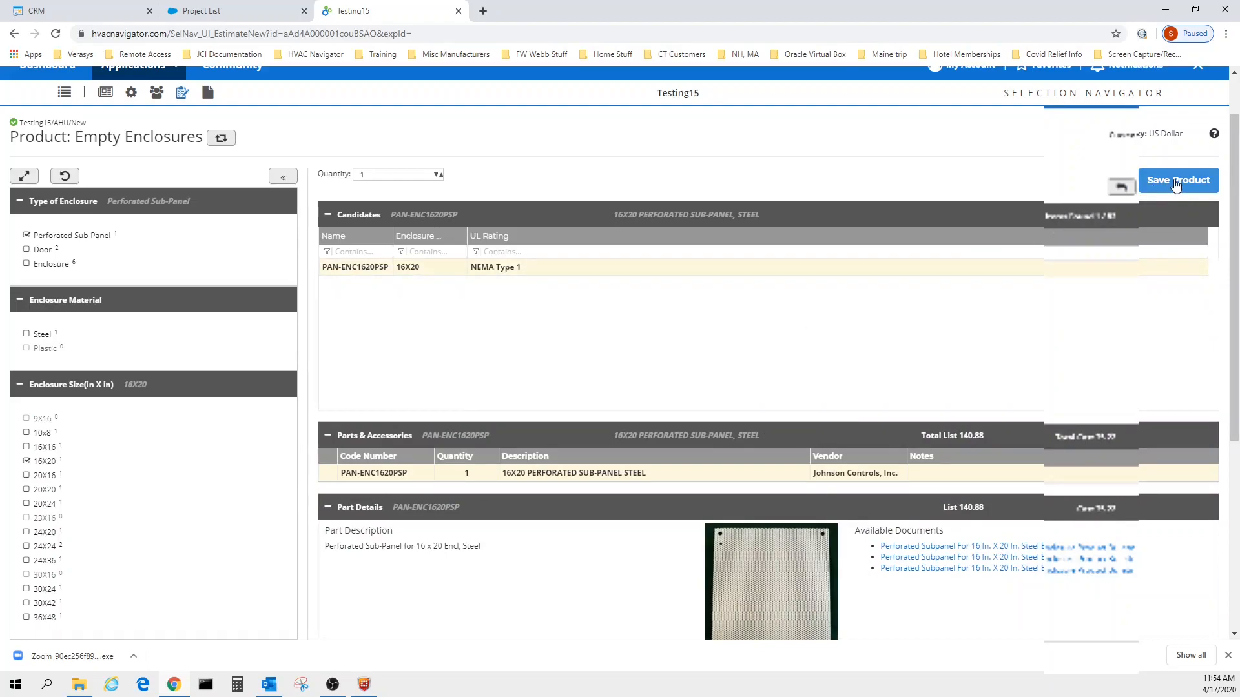
Review the PAN-ENC1620PSP sub-panel's details, save it as a product and return to the estimate details.
scroll(1028, 428, down, 3)
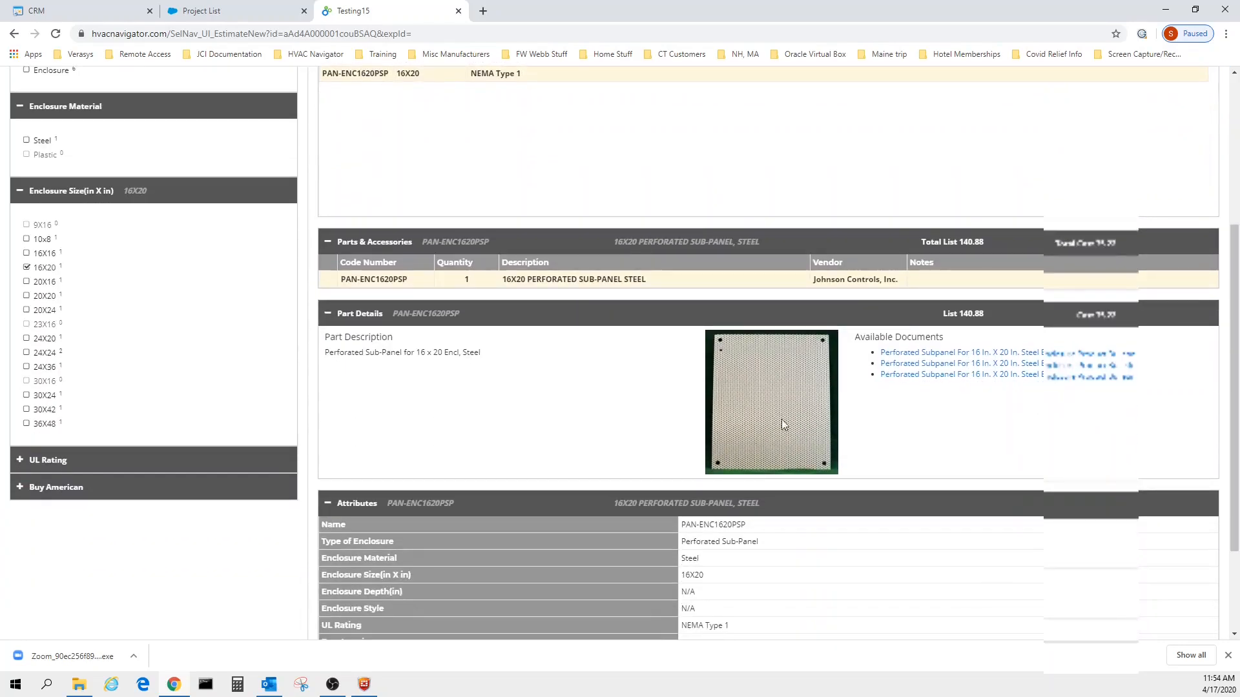
scroll(752, 404, up, 3)
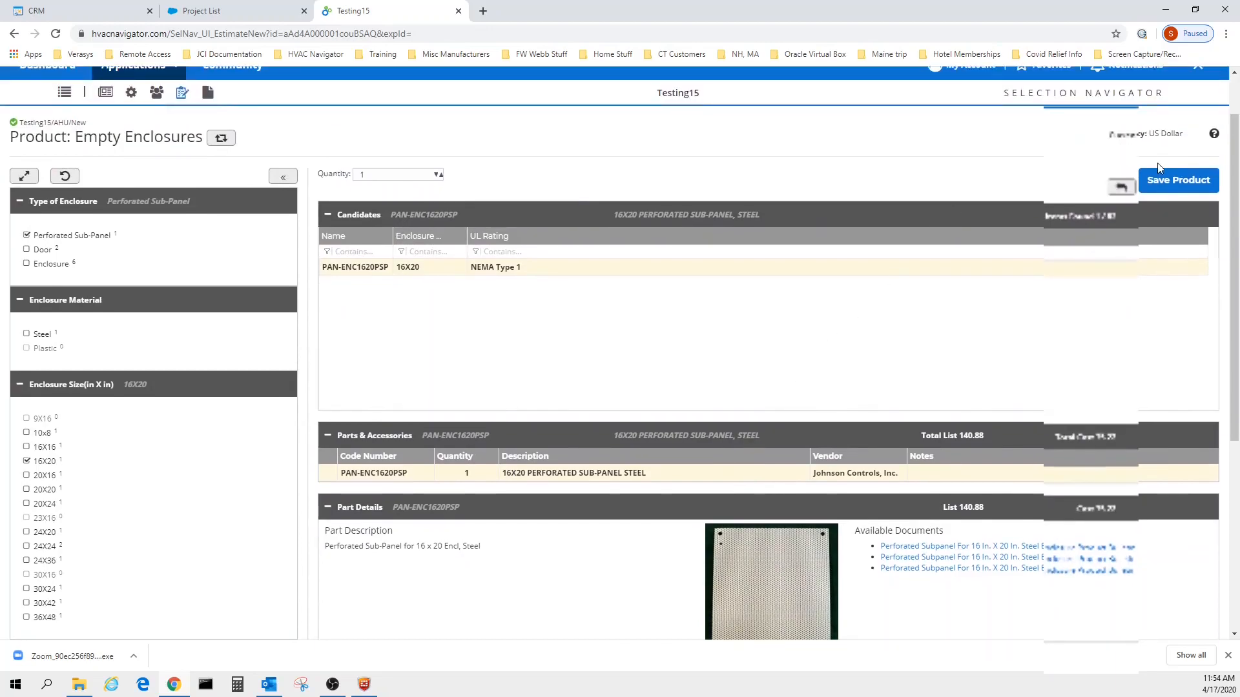
click(1160, 181)
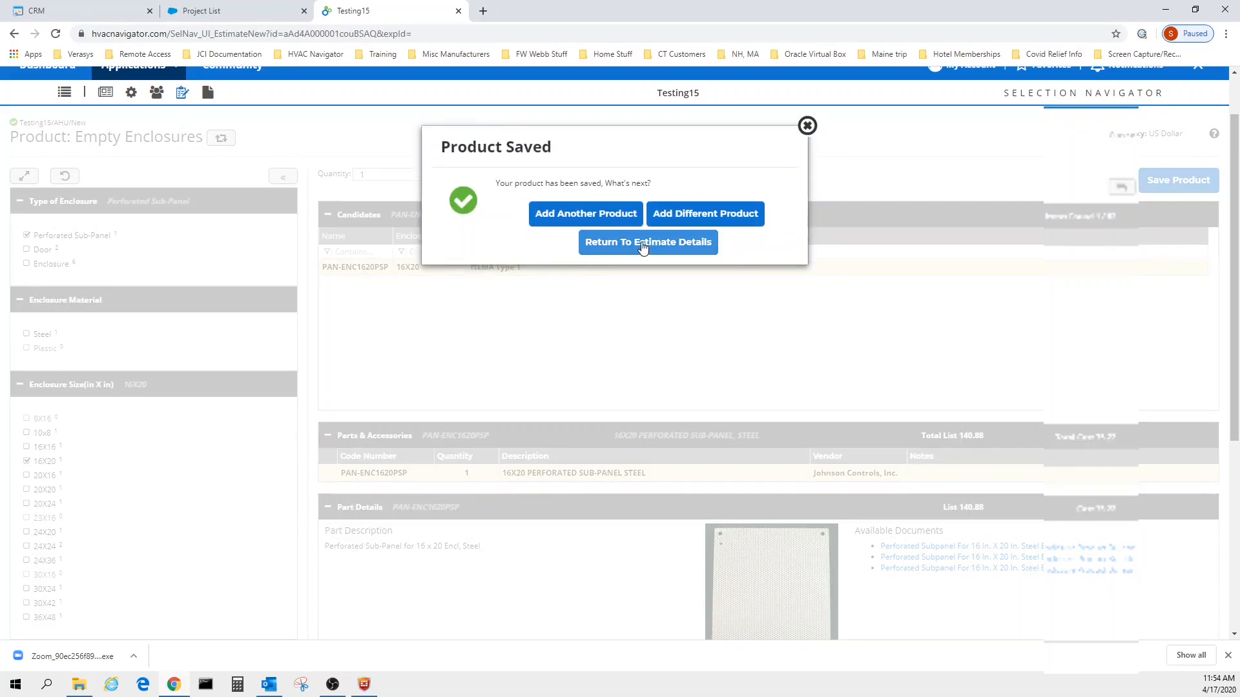
click(642, 247)
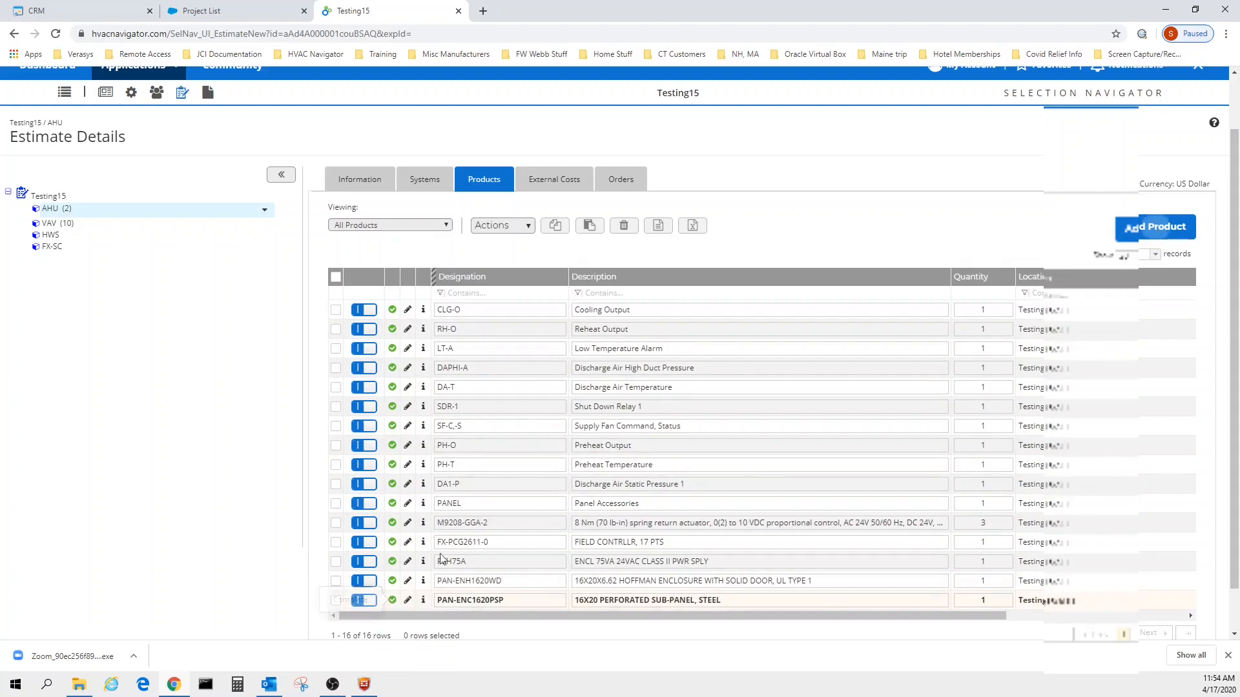
Delete the PANEL (Panel Accessories) product from the AHU product list.
click(335, 505)
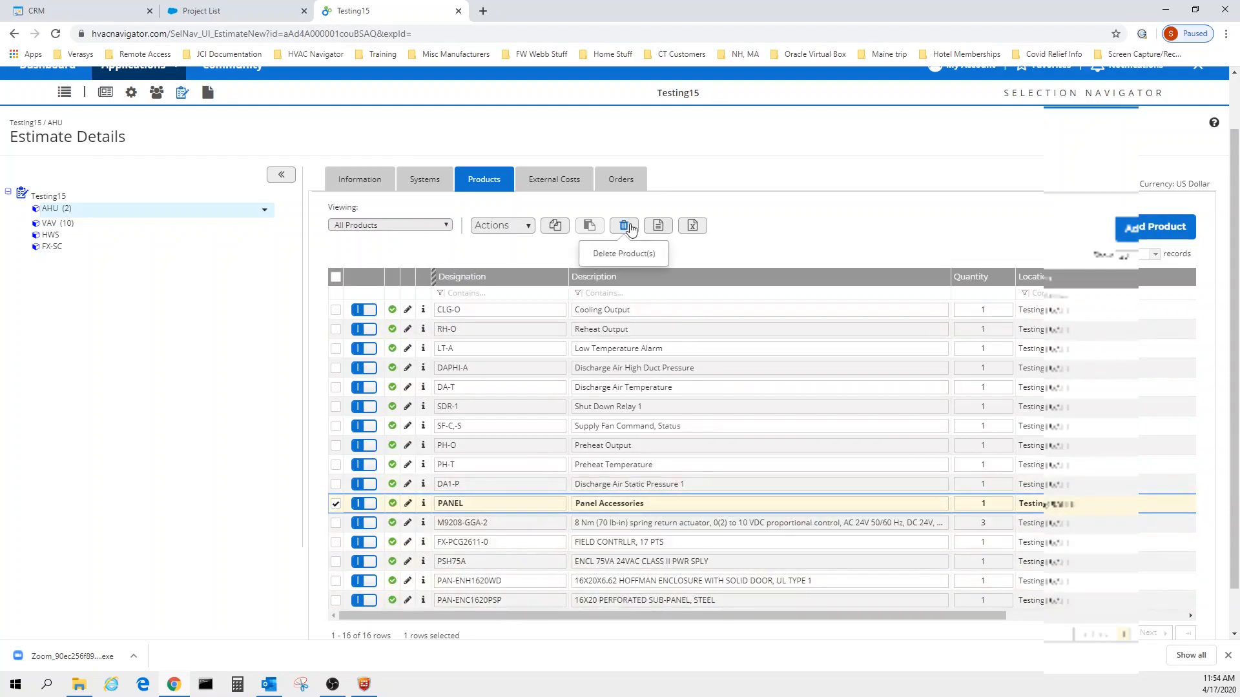
click(630, 228)
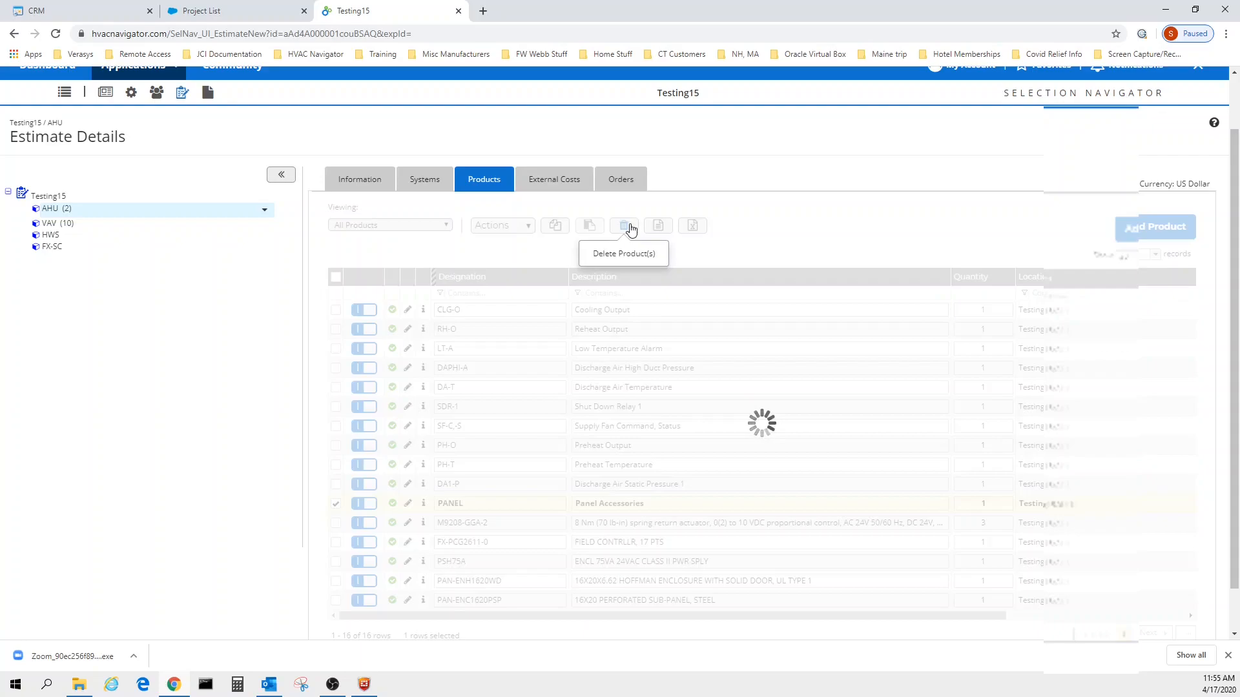